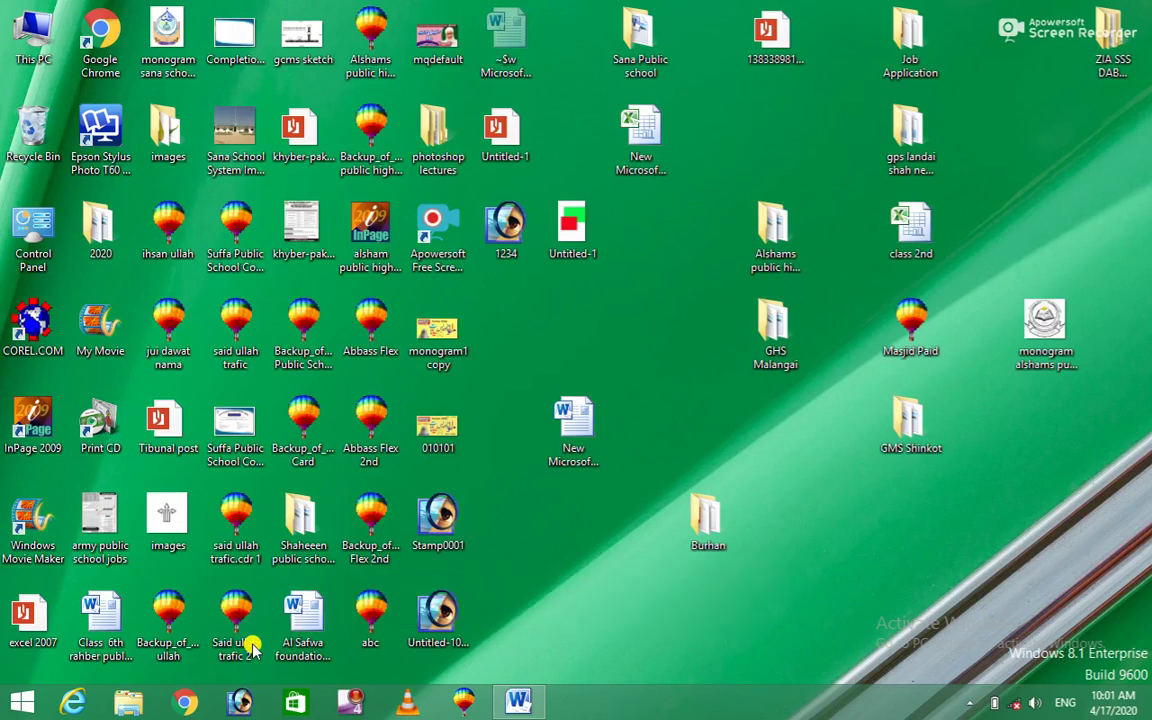
- Start a blank Word document and generate three sample paragraphs with =rand()
click(515, 704)
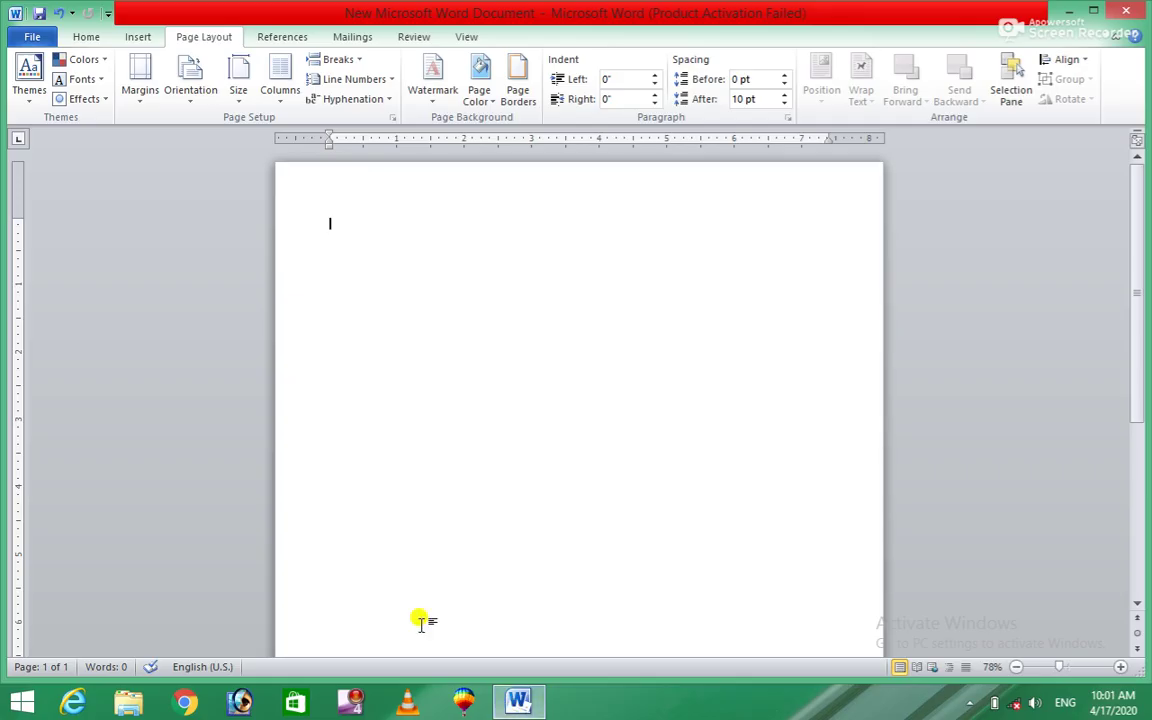
text(=)
text(rand)
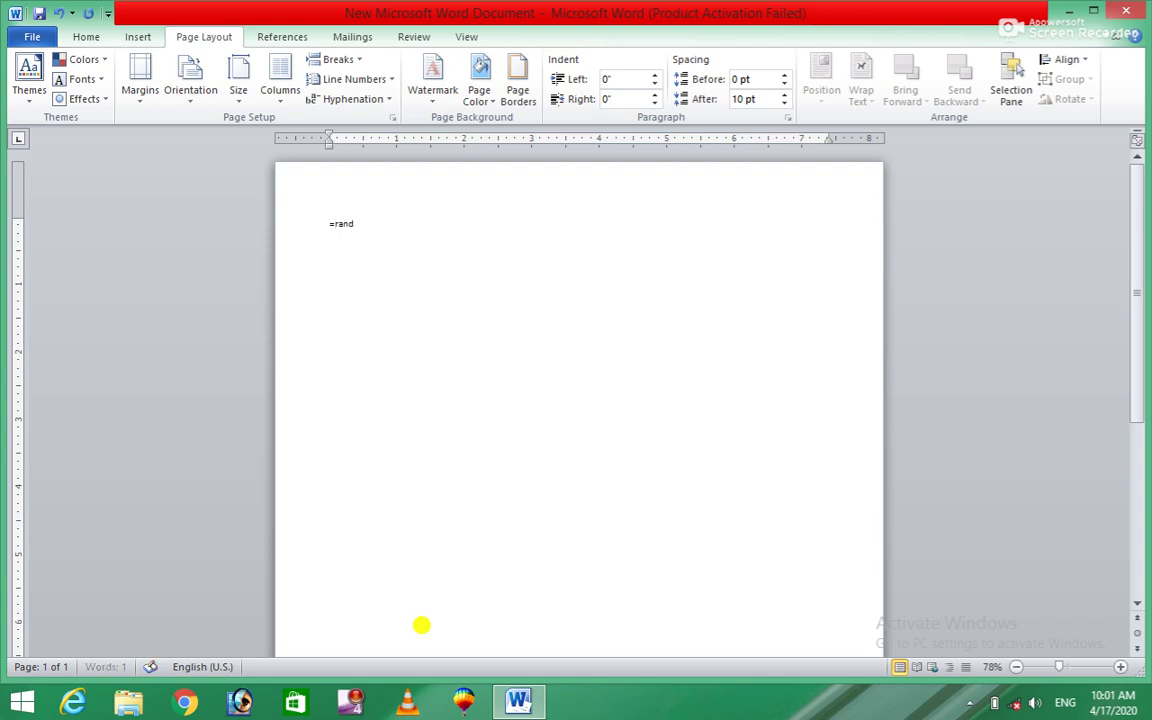
text(())
key(Return)
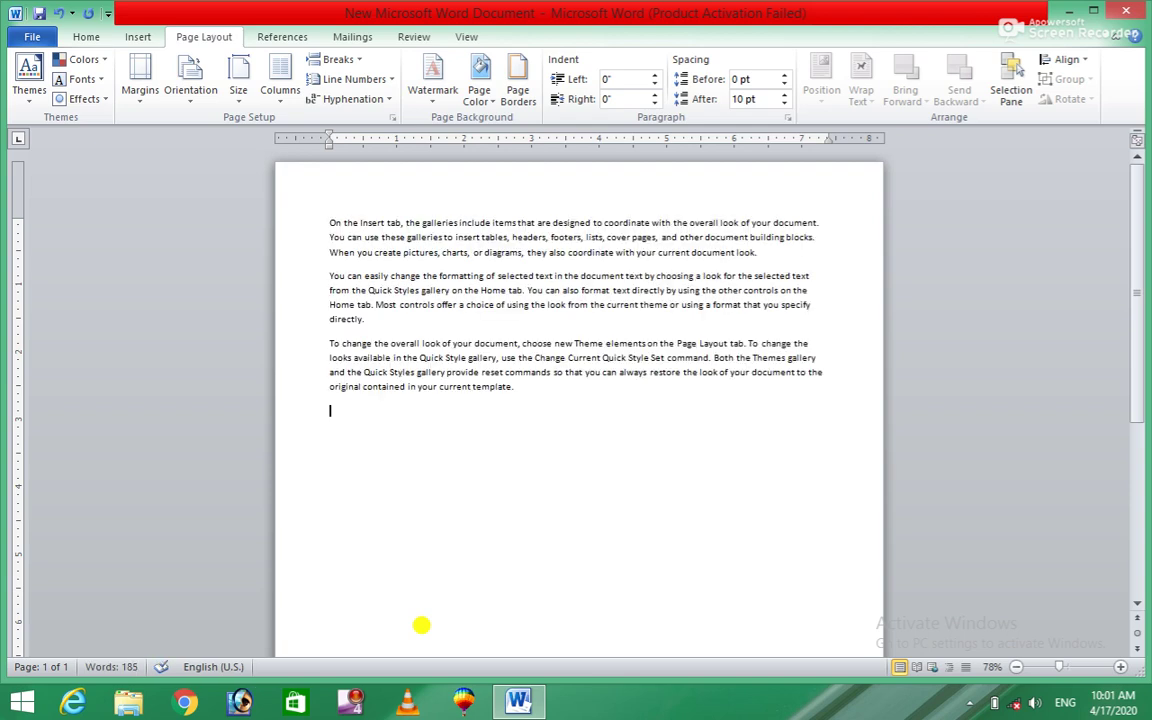
- Zoom the page to 116%, select all the sample text and apply the Apex theme
click(1069, 667)
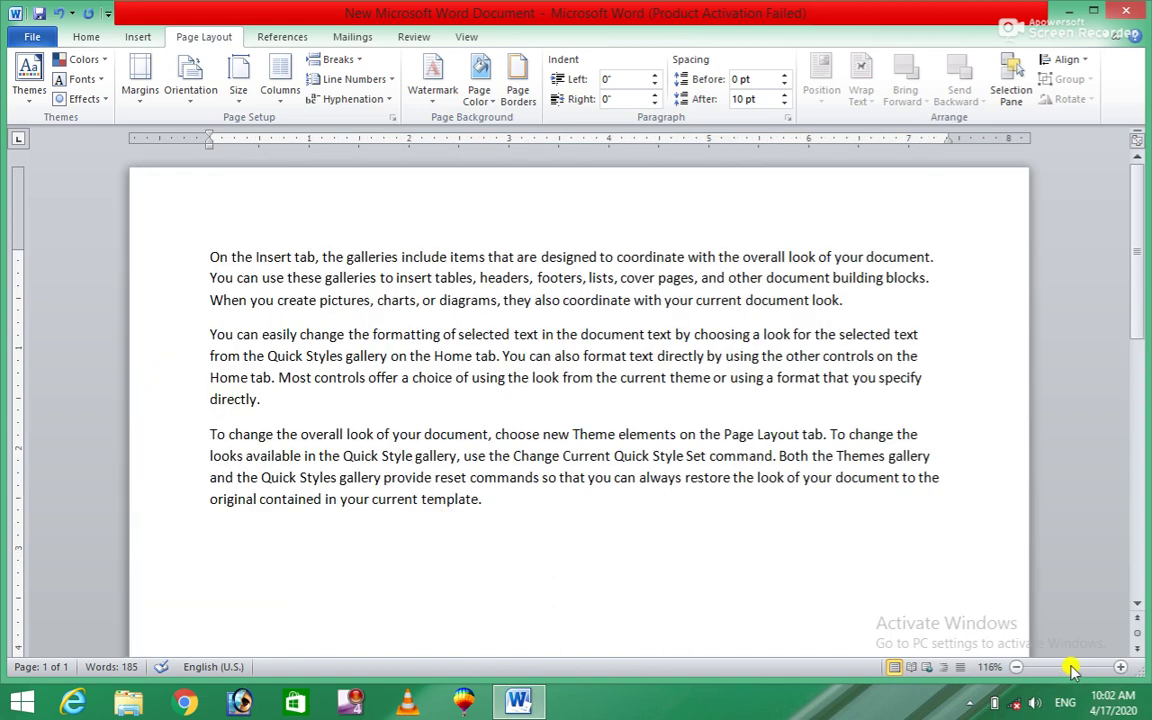
click(485, 498)
drag(485, 497, 212, 259)
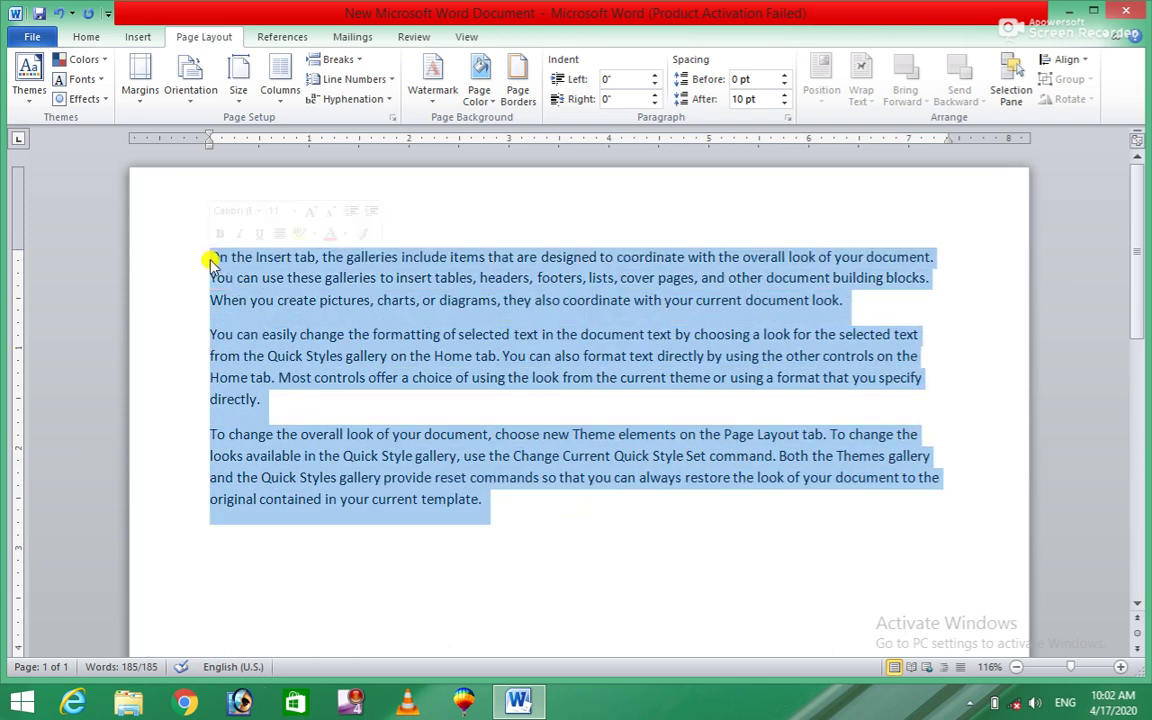
click(31, 104)
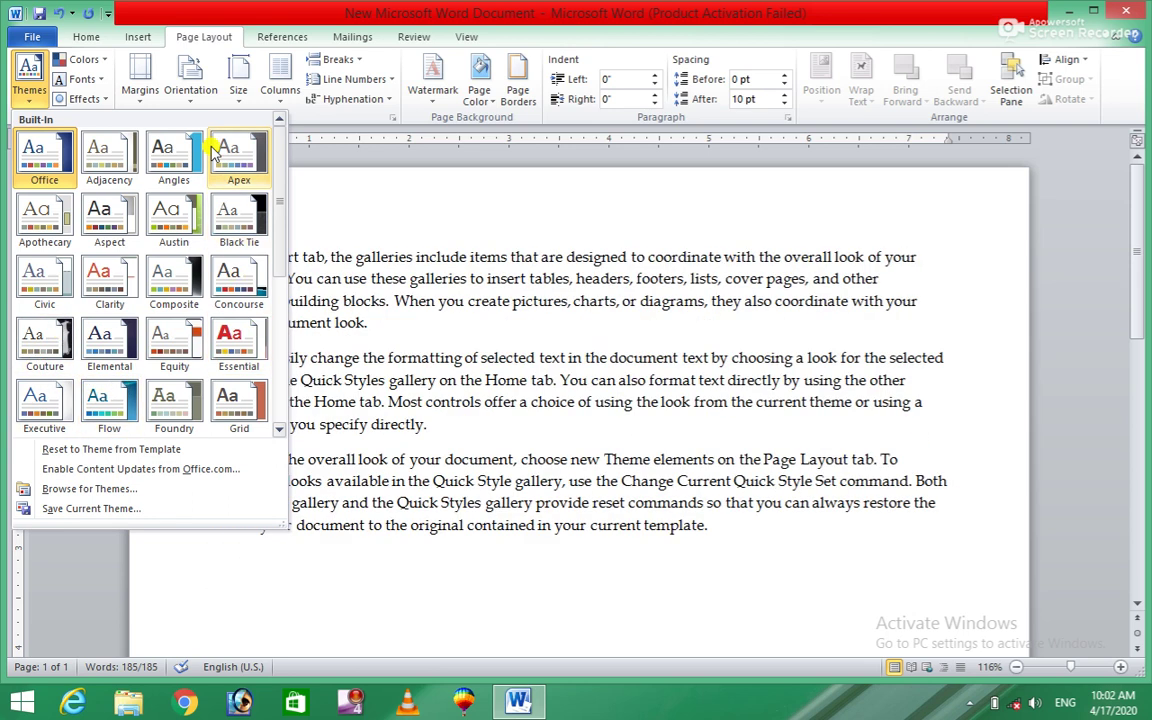
key(ctrl+a)
click(245, 148)
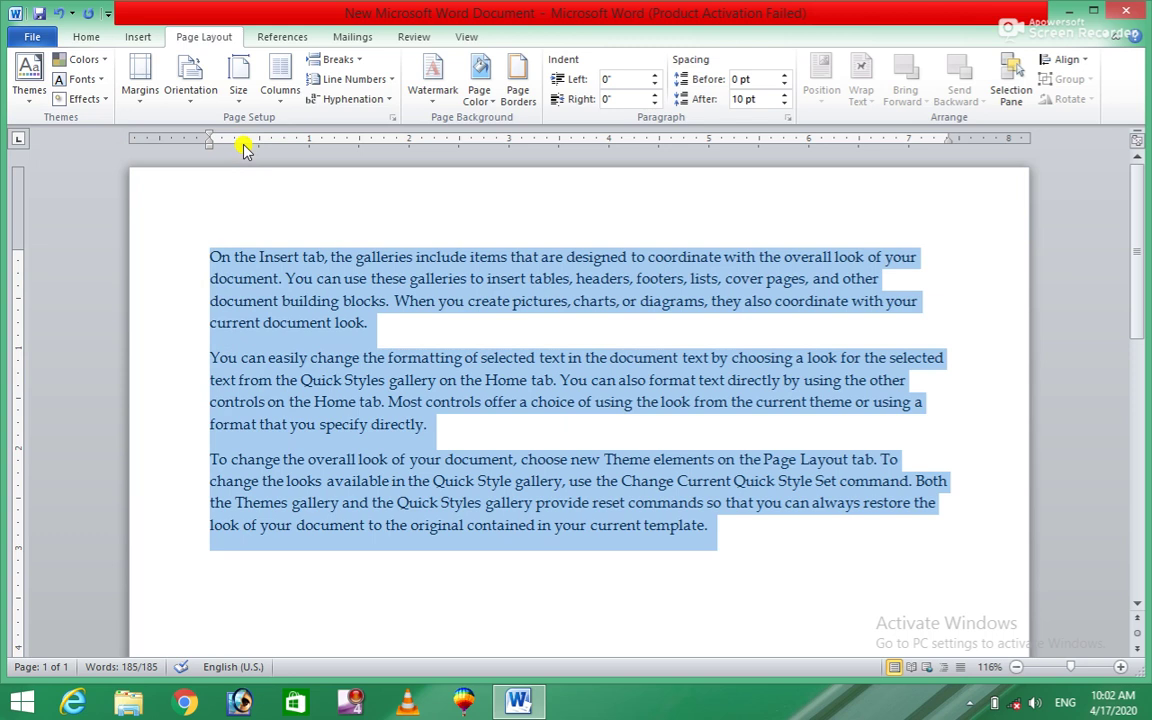
- Apply the Apex theme colours and Apex theme effects, leaving the theme fonts unchanged
click(106, 61)
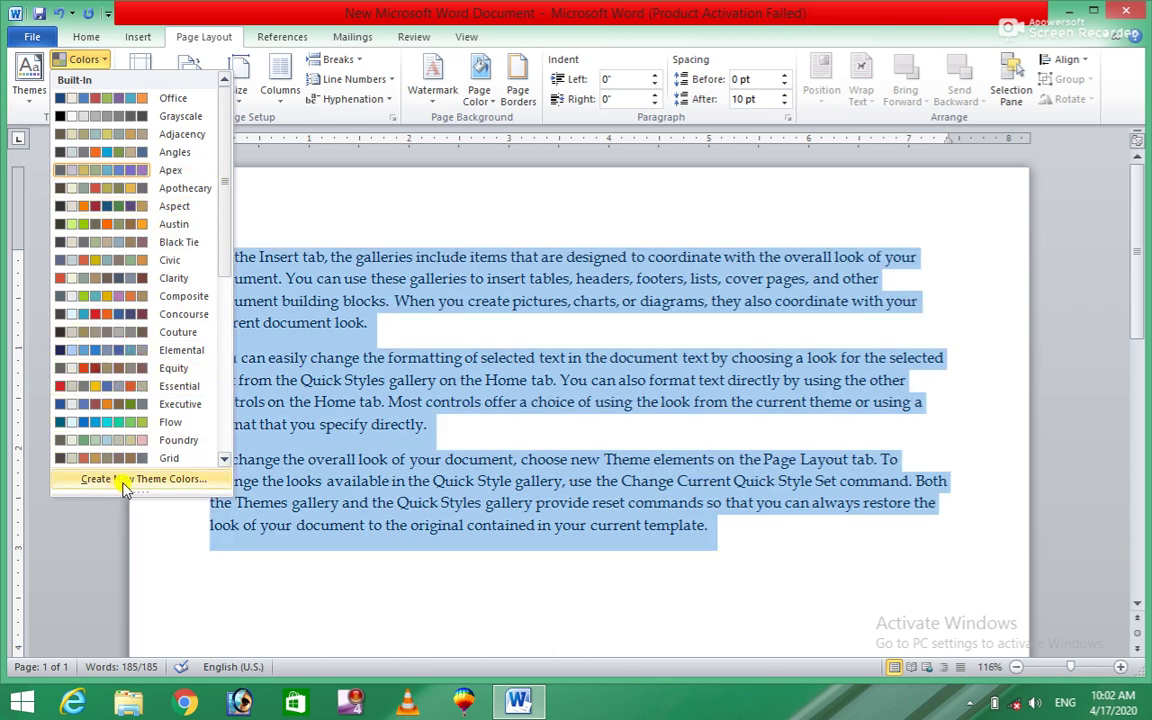
click(120, 171)
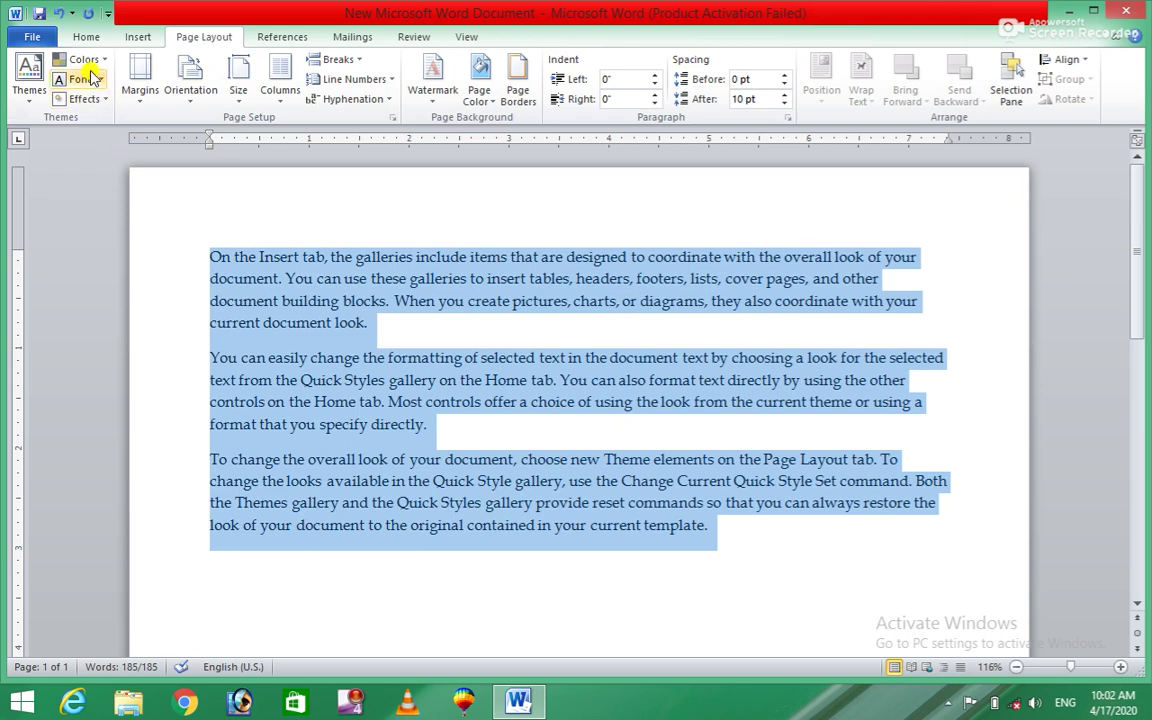
click(98, 82)
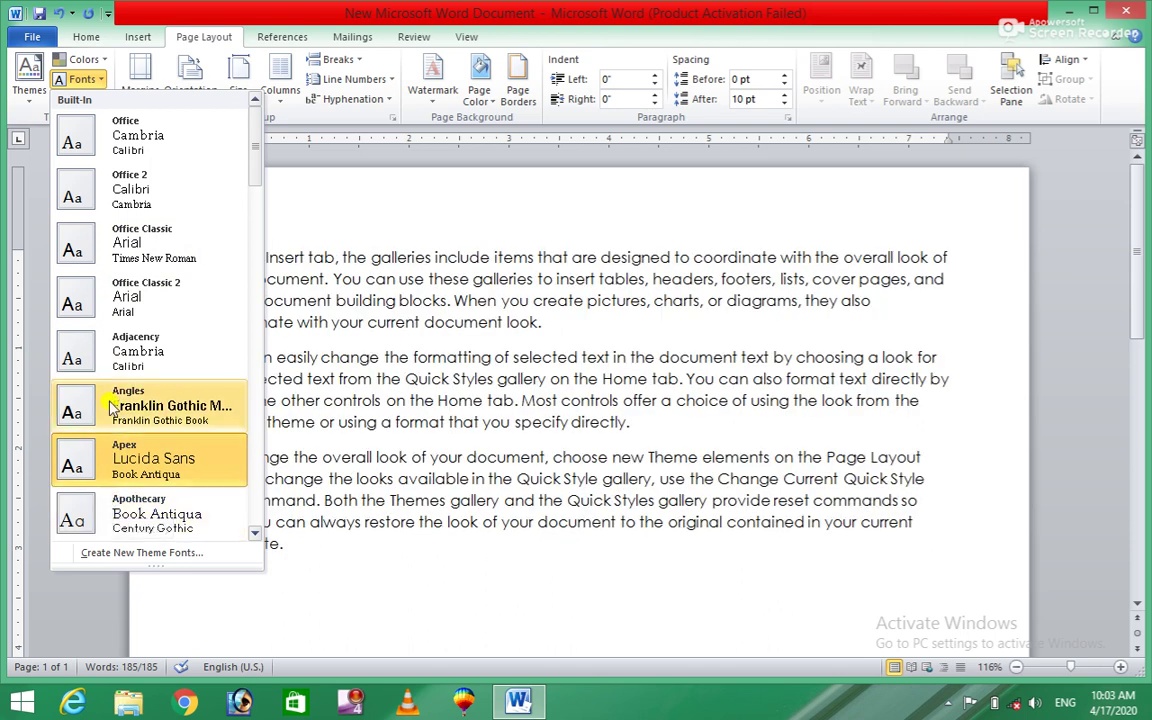
click(15, 120)
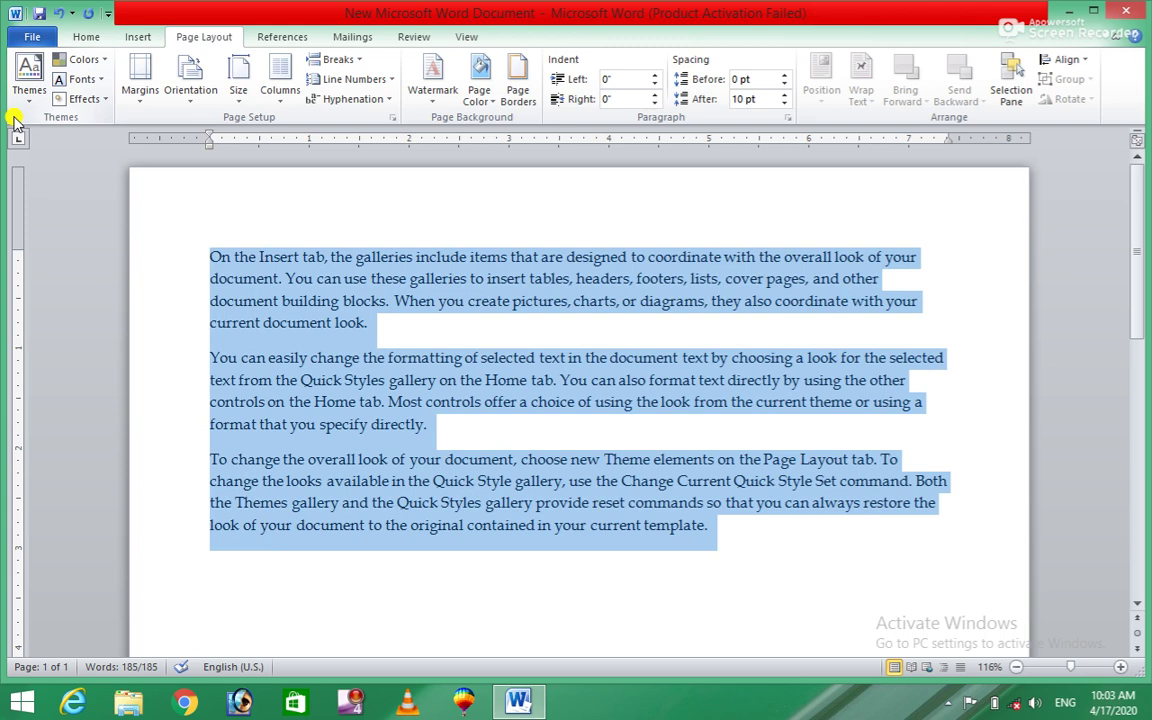
click(103, 99)
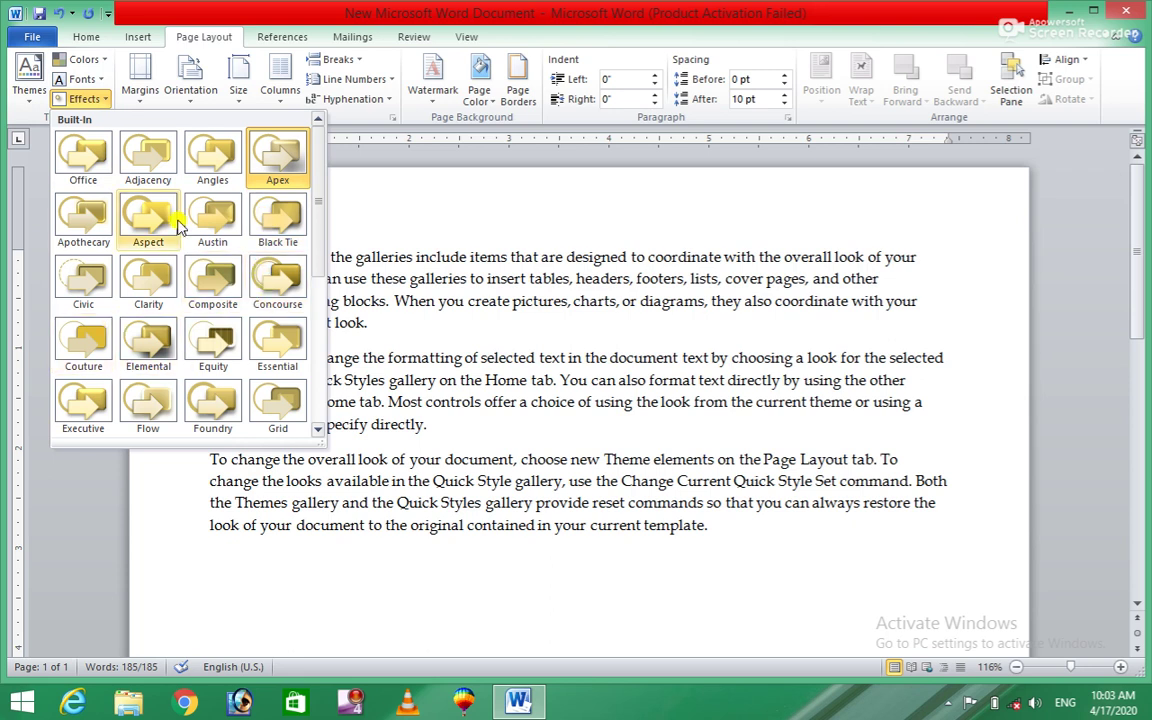
click(270, 172)
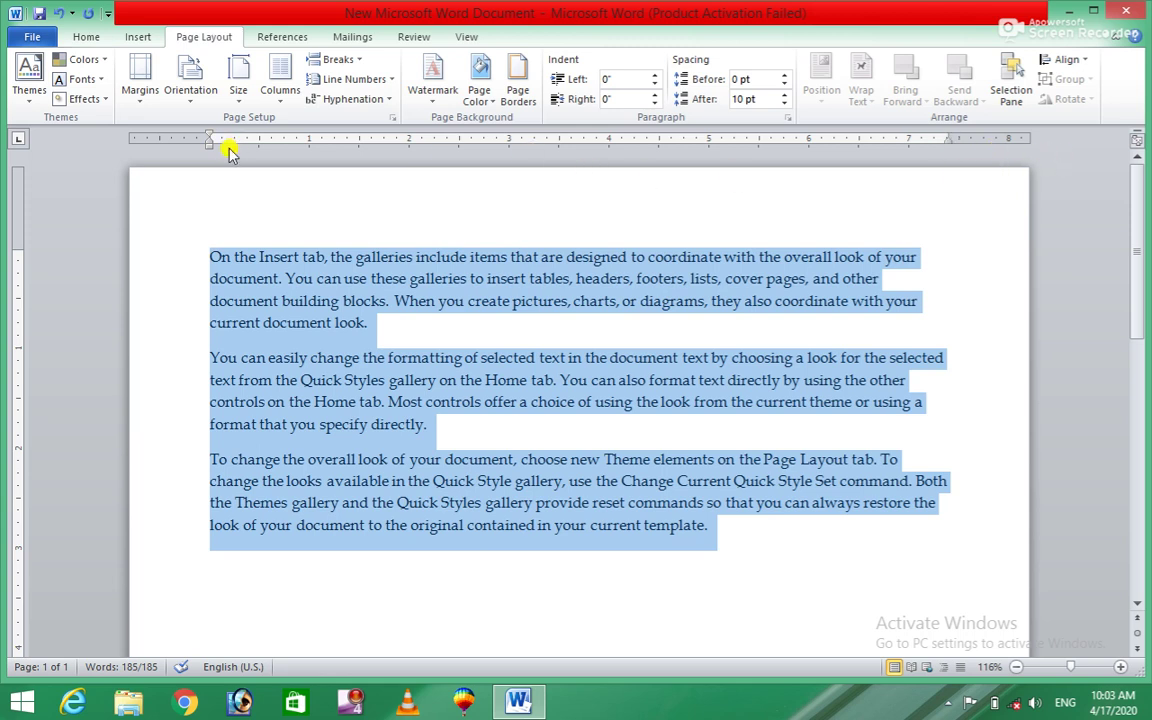
- Try Normal, Narrow, Wide and Mirrored margin presets, ending on Normal 1-inch margins
click(143, 100)
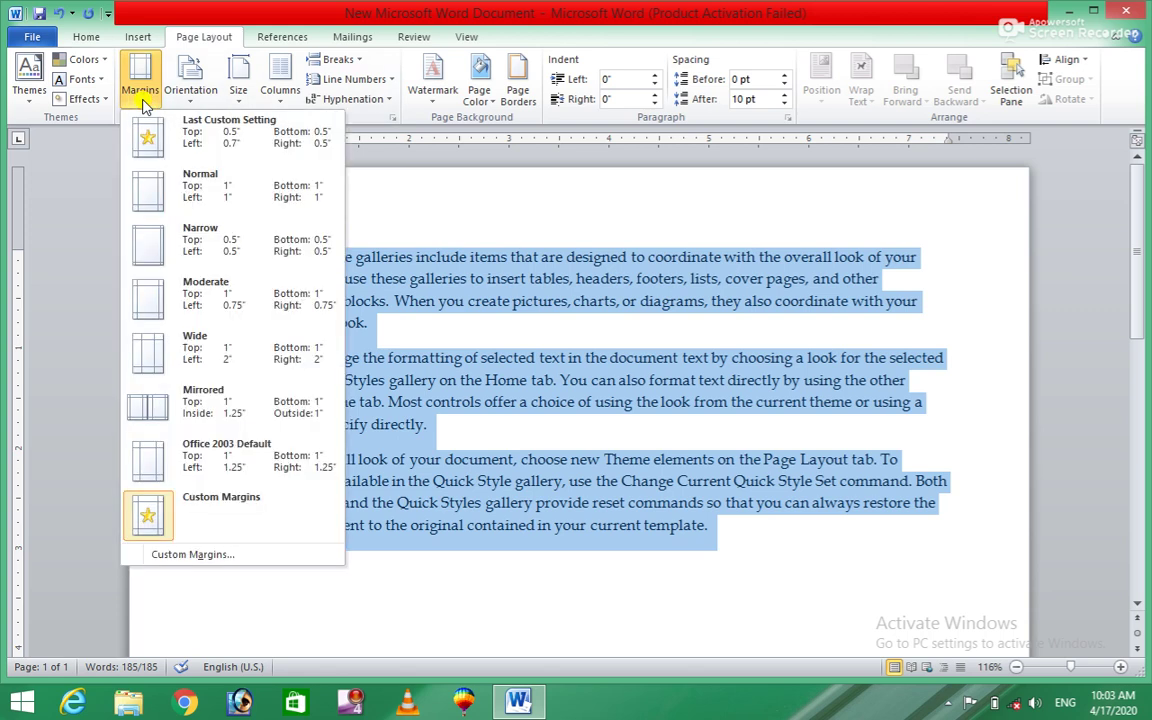
click(172, 187)
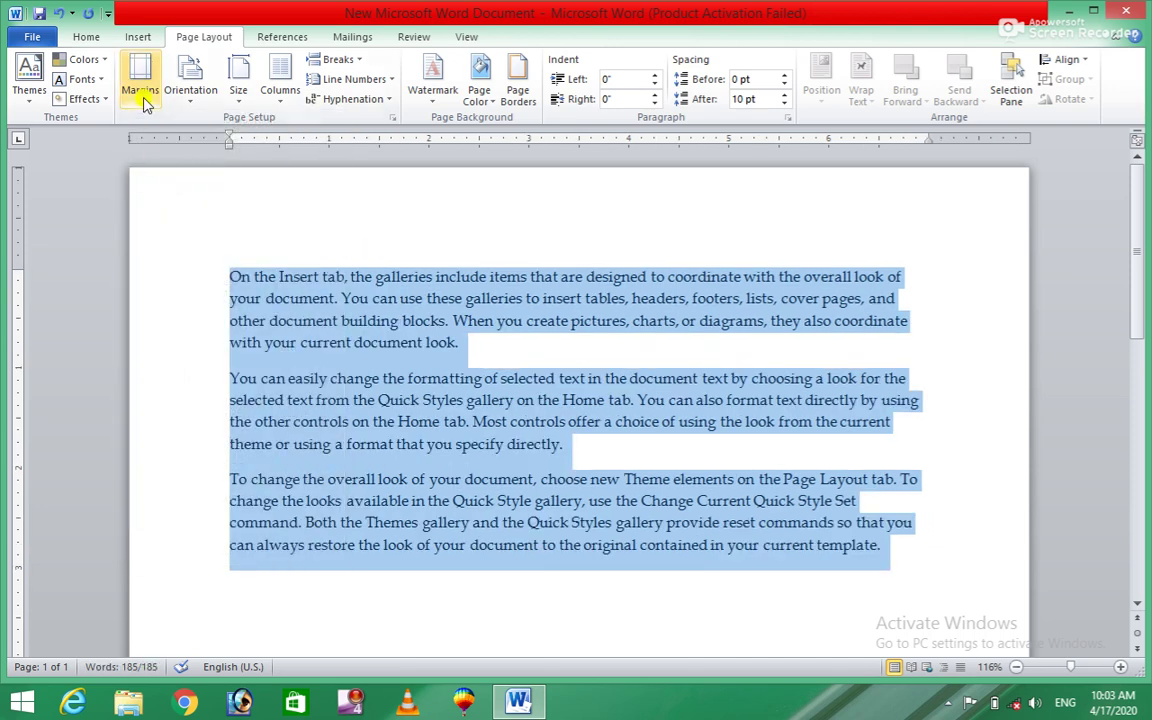
click(145, 98)
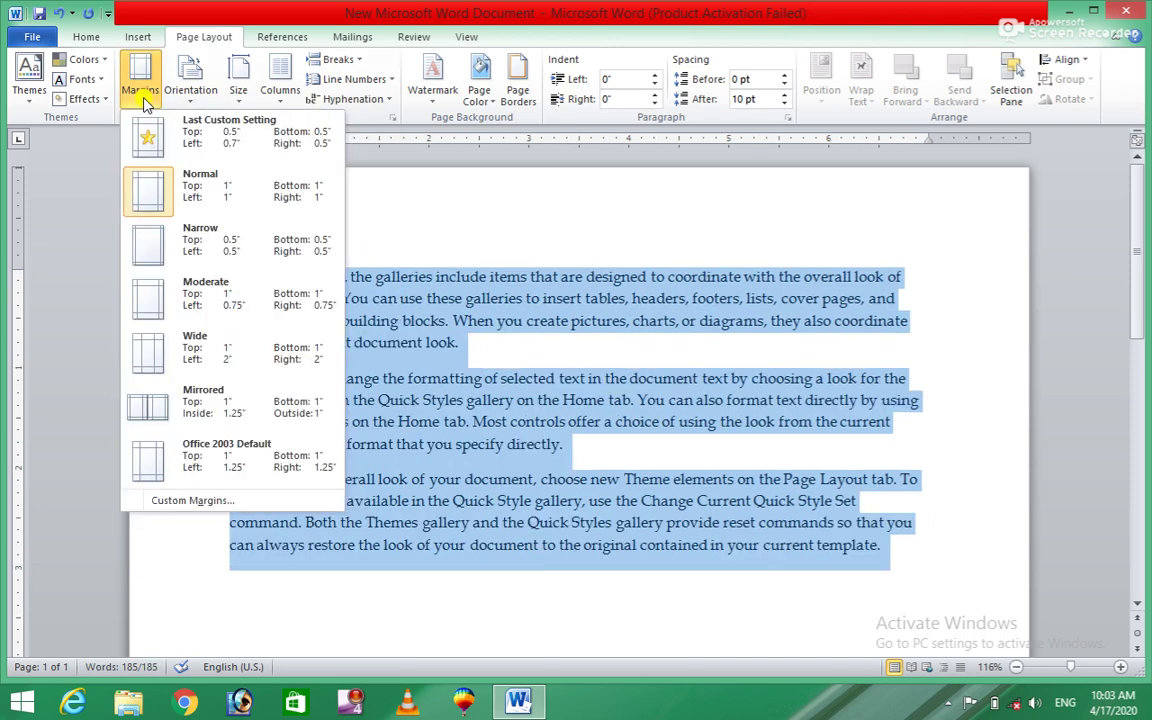
click(196, 248)
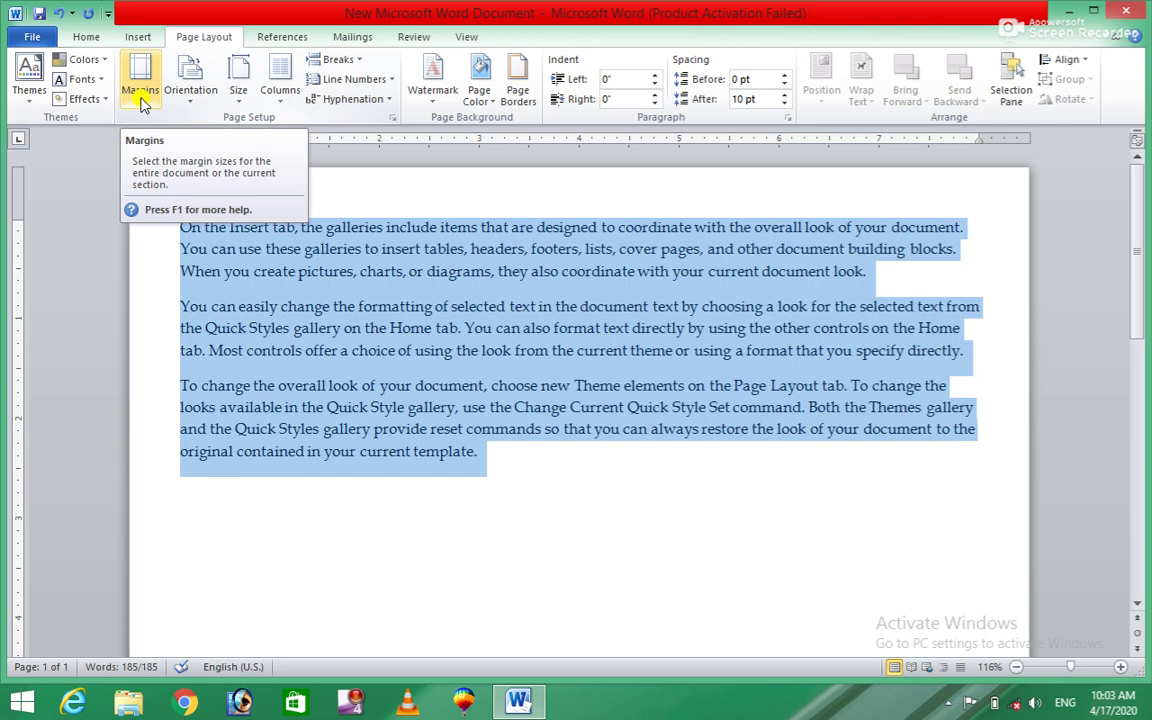
click(141, 92)
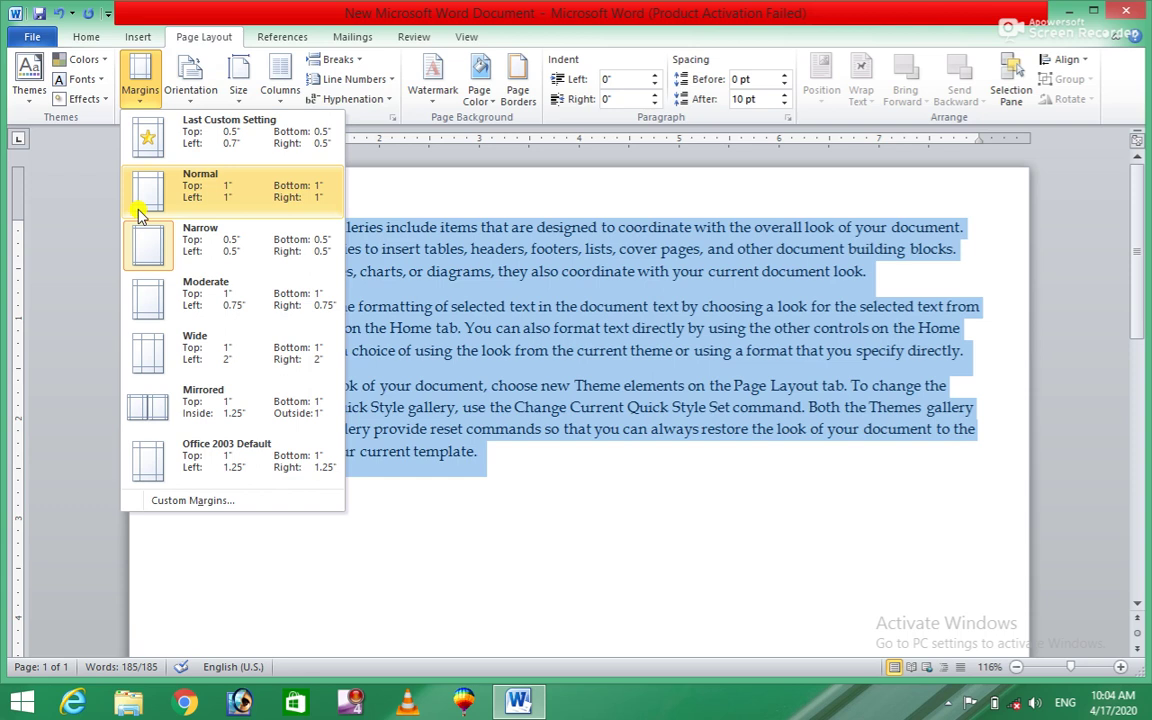
click(160, 354)
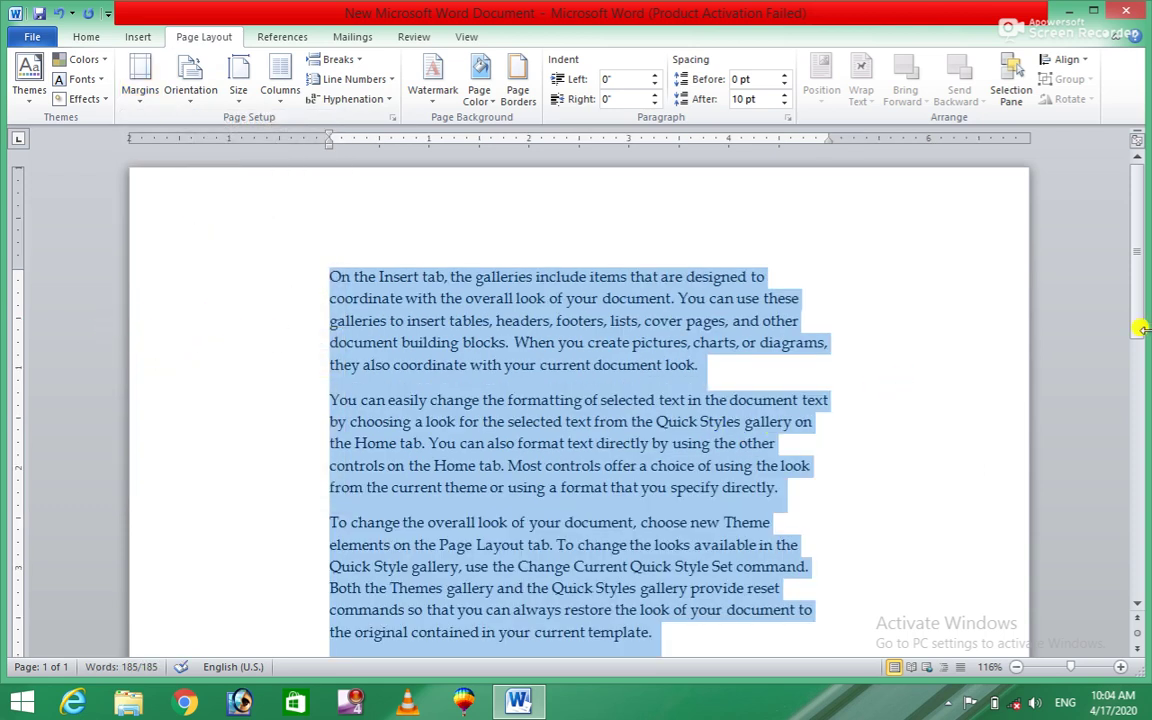
click(140, 92)
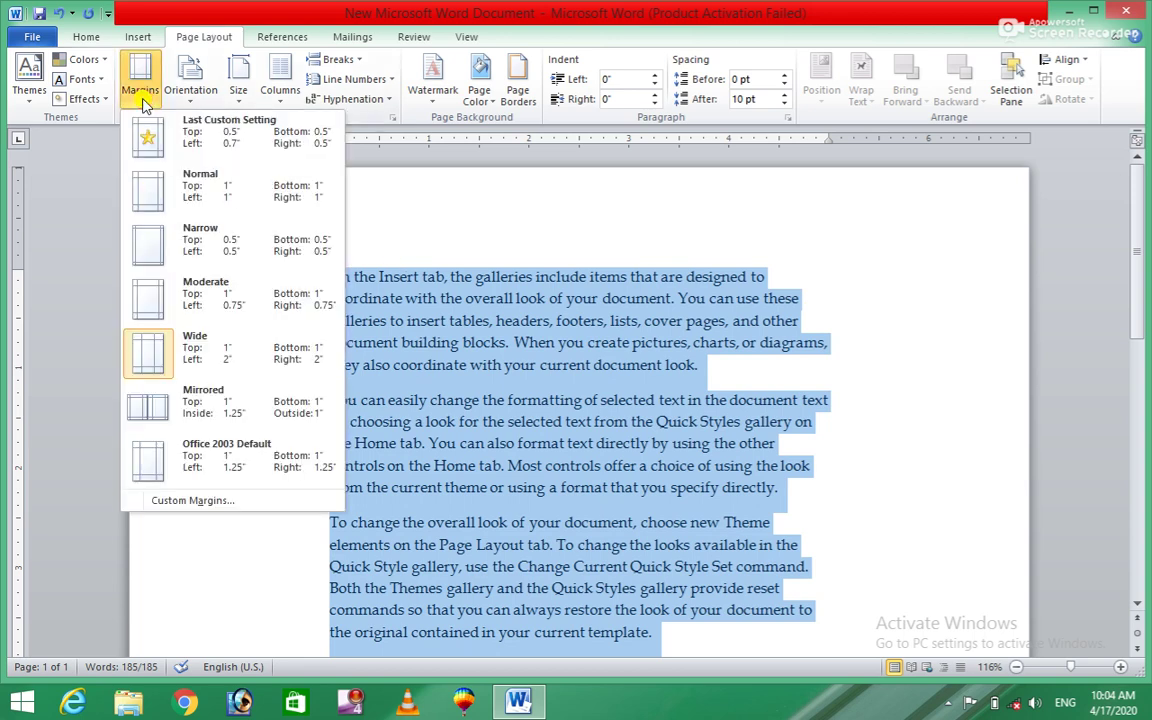
click(188, 418)
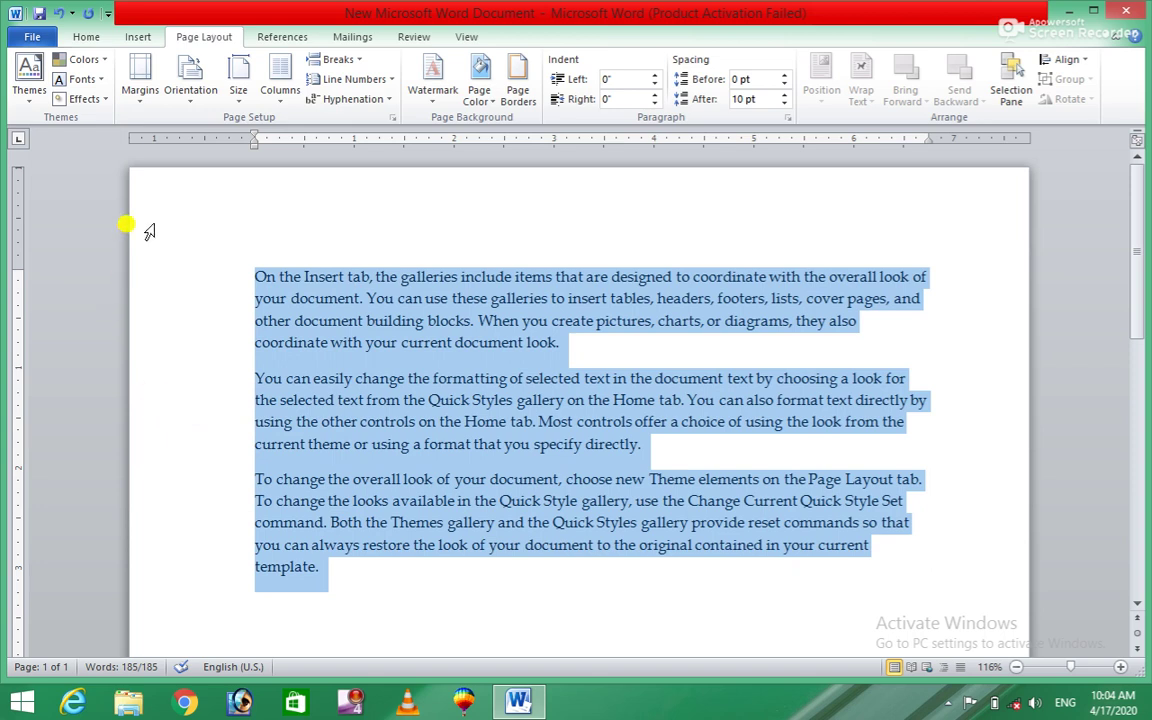
click(141, 95)
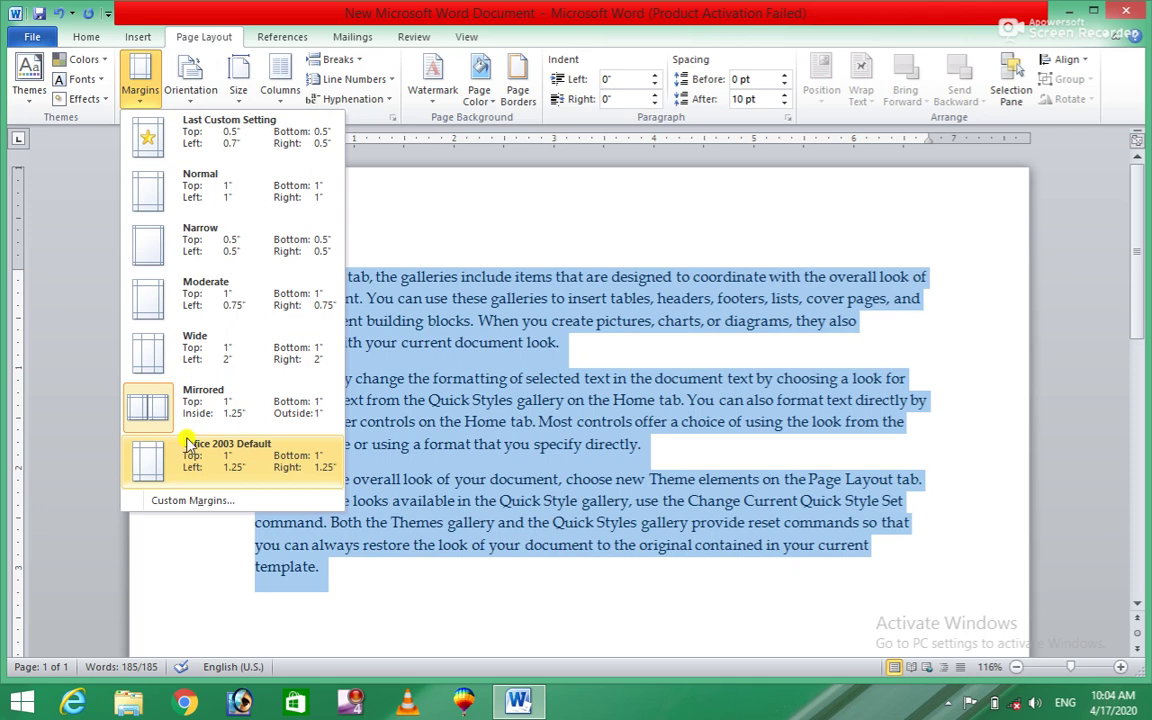
click(176, 209)
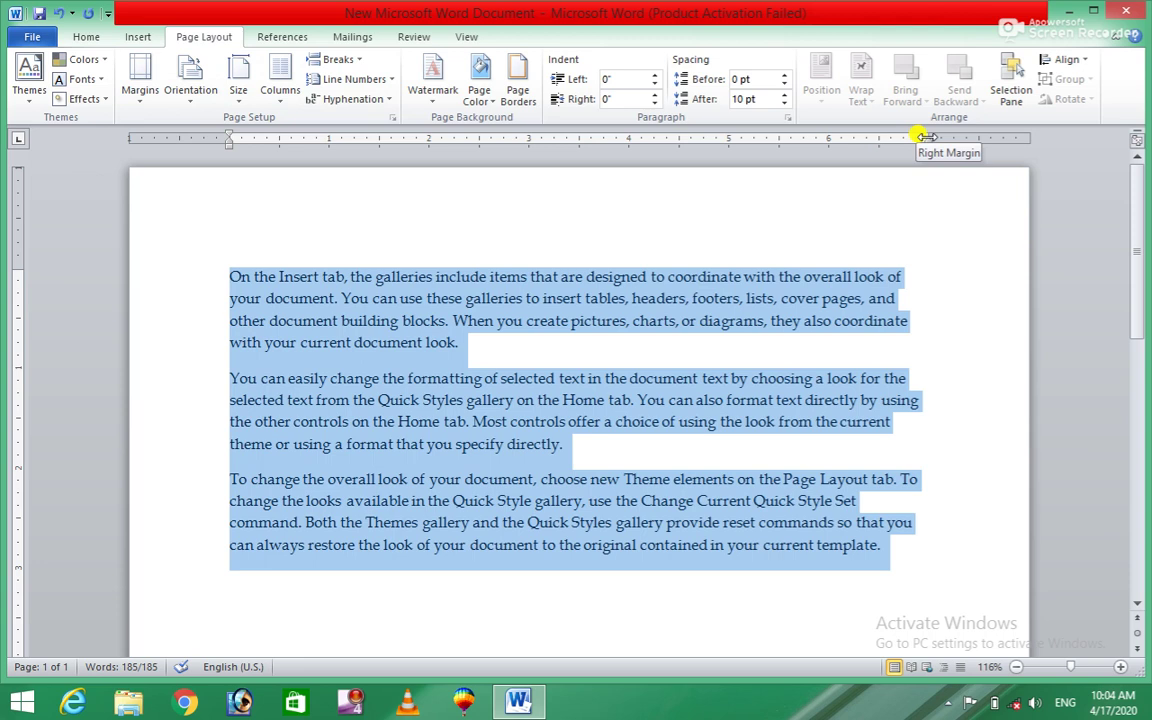
drag(928, 137, 927, 137)
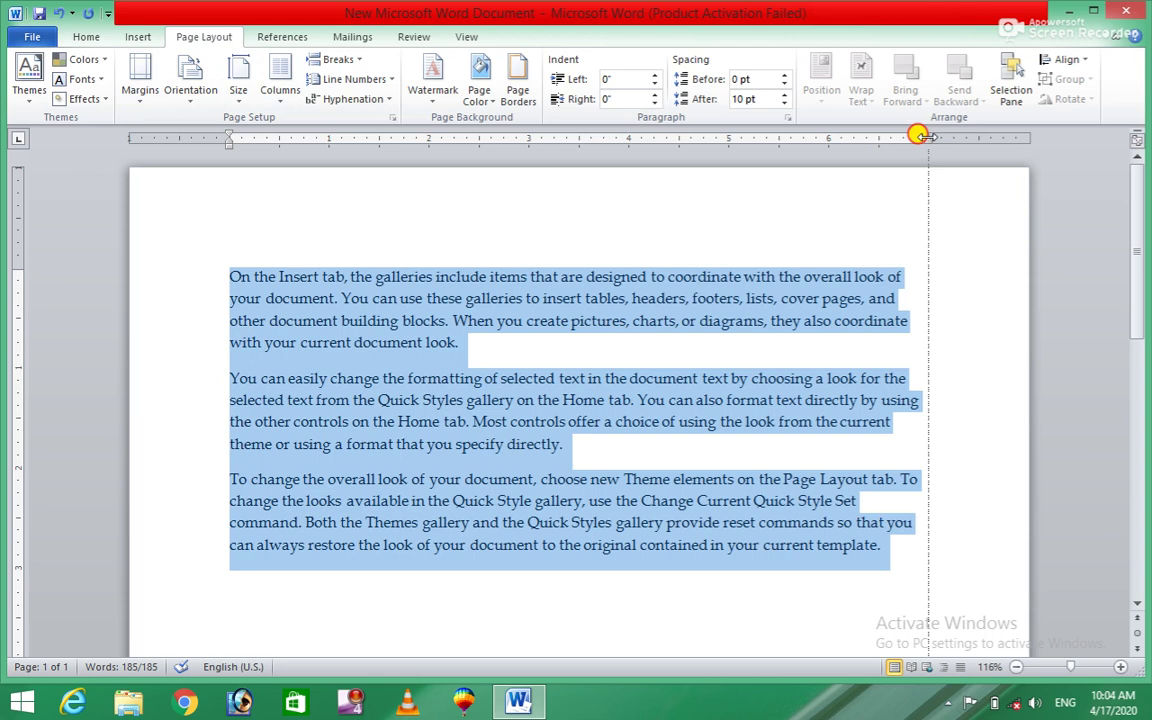
drag(928, 137, 985, 142)
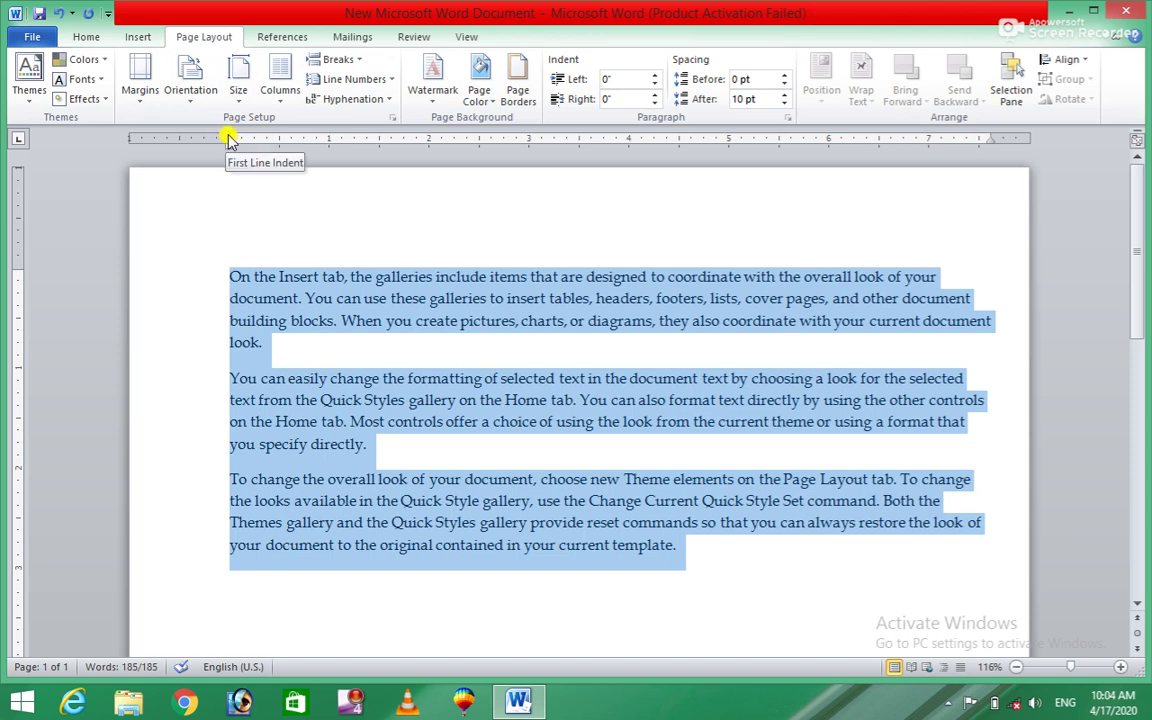
drag(222, 135, 150, 137)
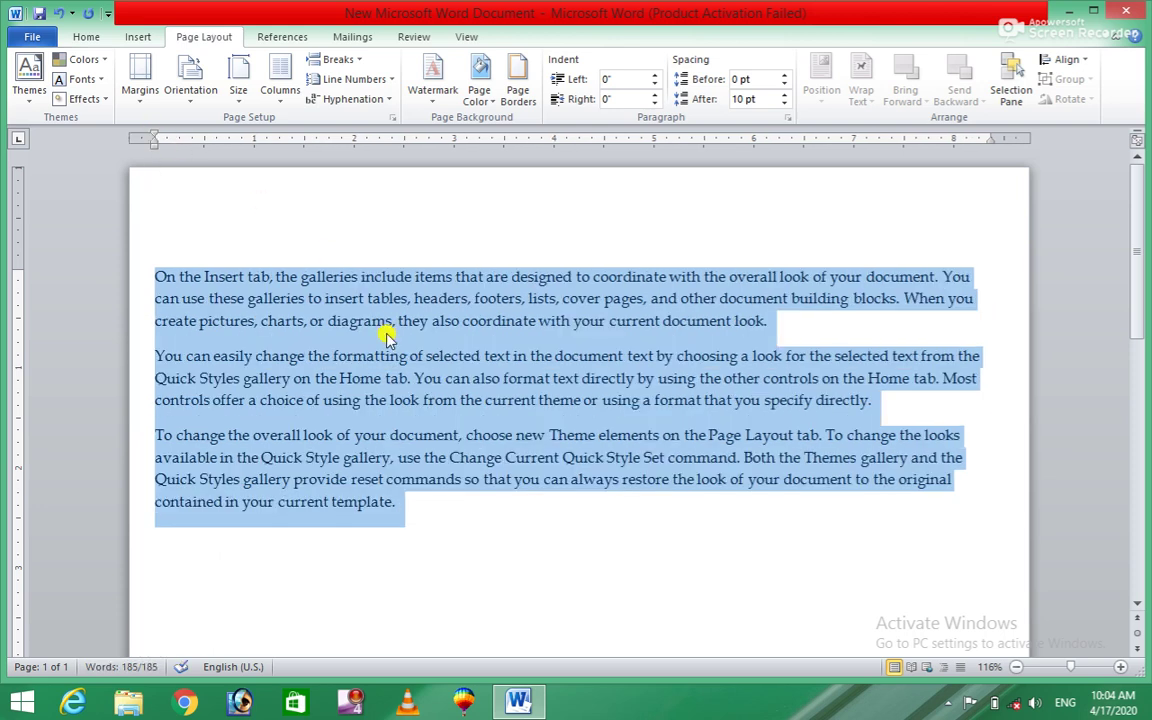
key(ctrl+z)
key(ctrl+z)
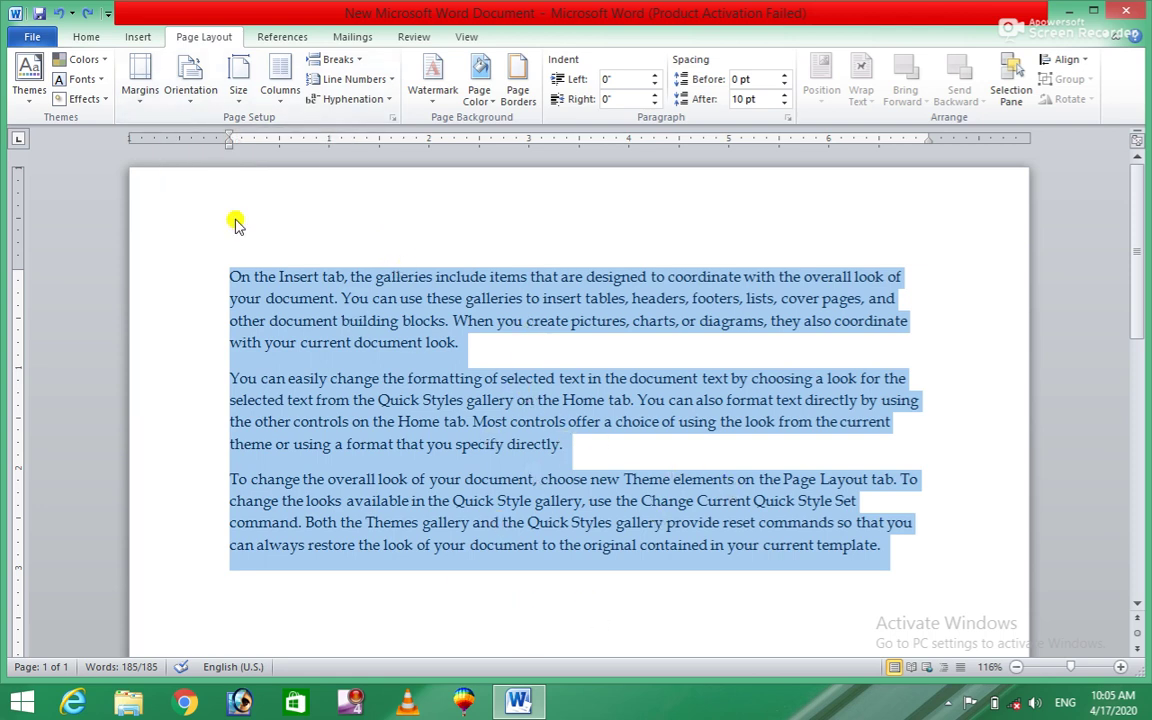
click(196, 92)
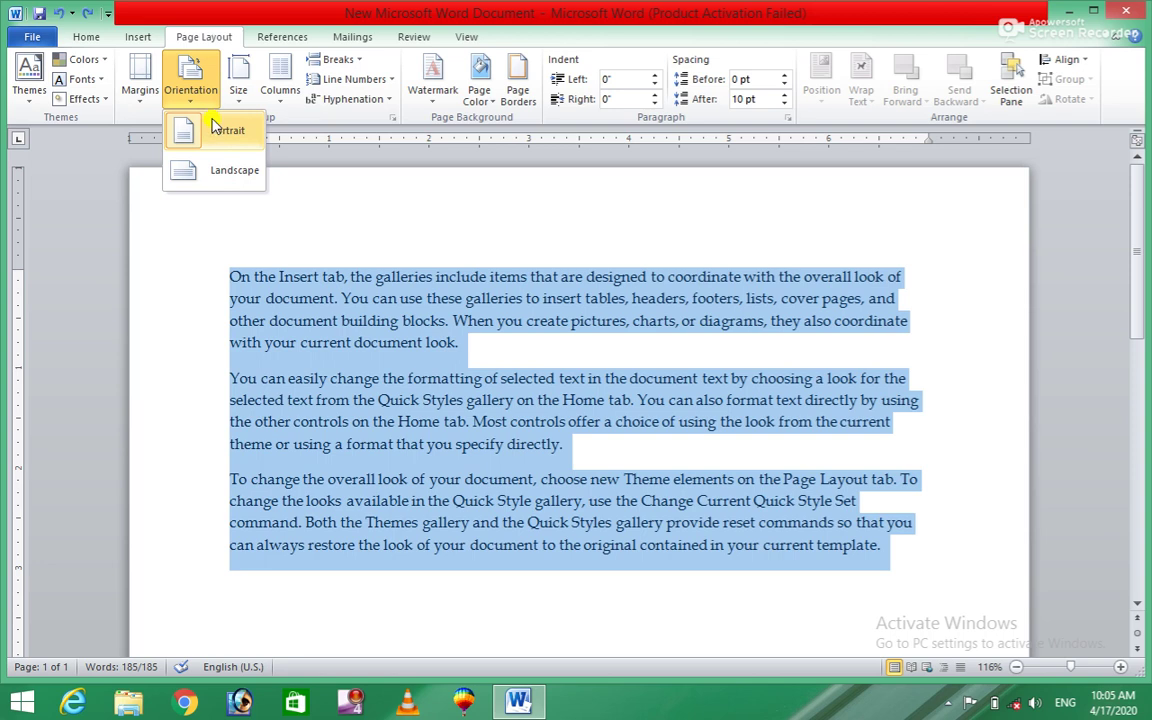
- Turn the page to landscape and zoom out to view the whole page
click(219, 181)
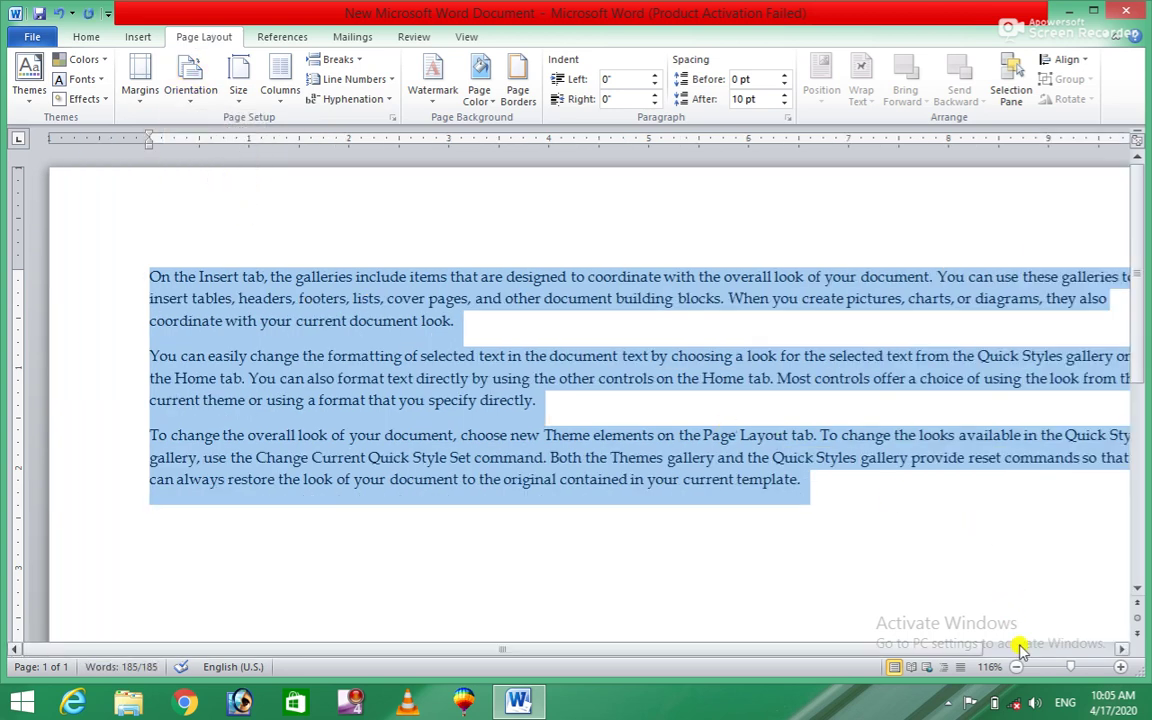
click(1047, 667)
click(819, 565)
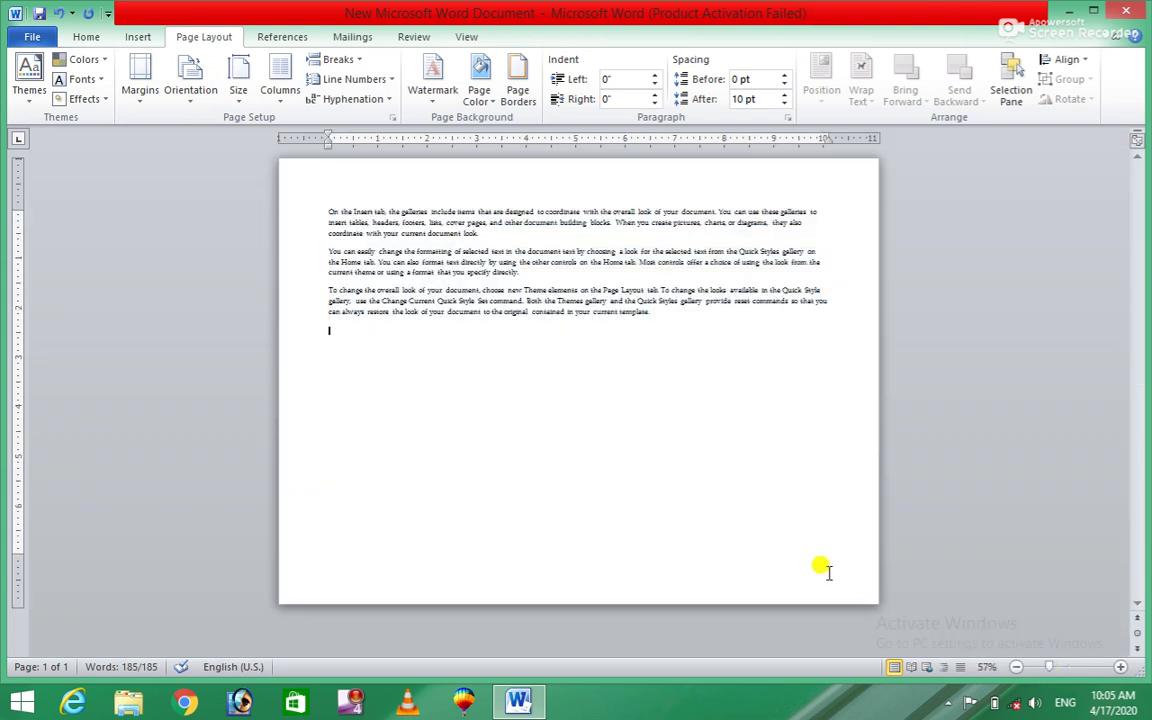
- Return the page to portrait, zoom to 108% and bring up the paper size list
click(189, 106)
click(216, 146)
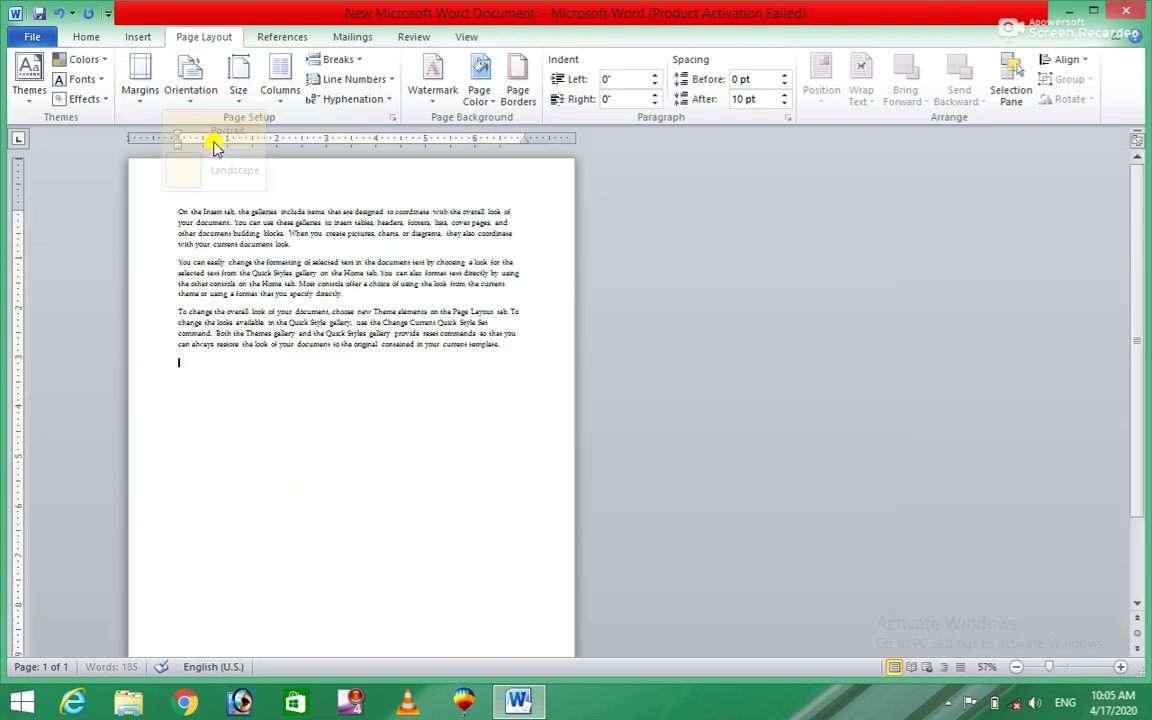
click(1068, 667)
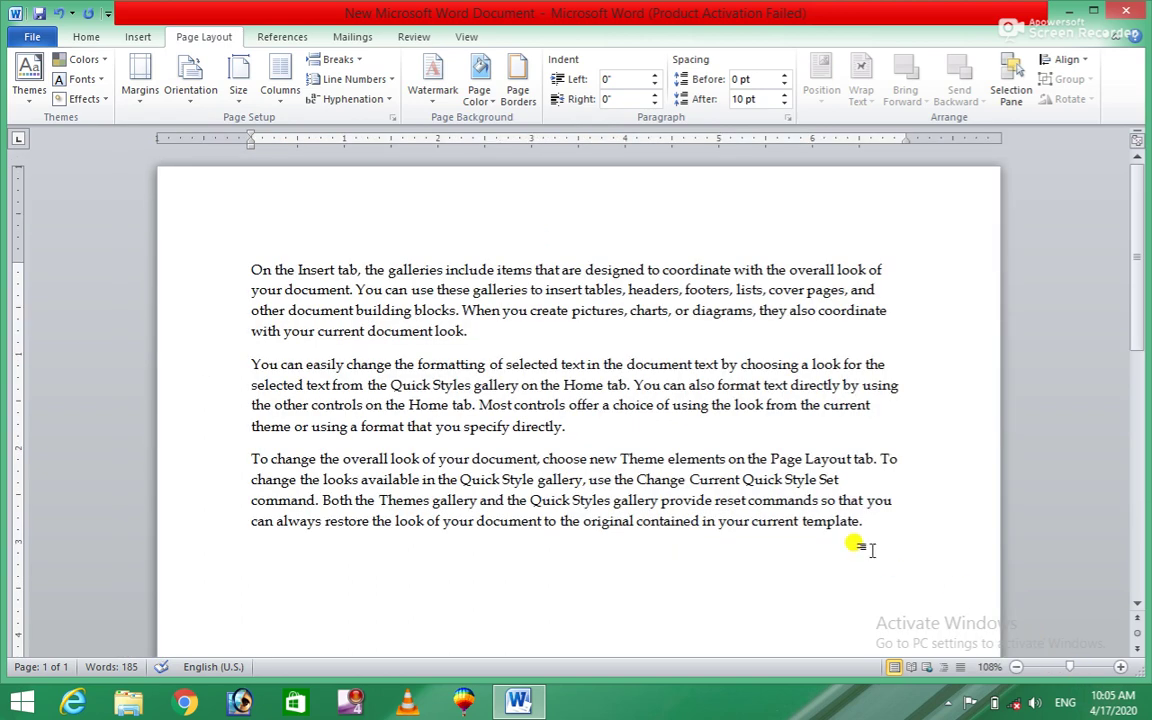
click(243, 104)
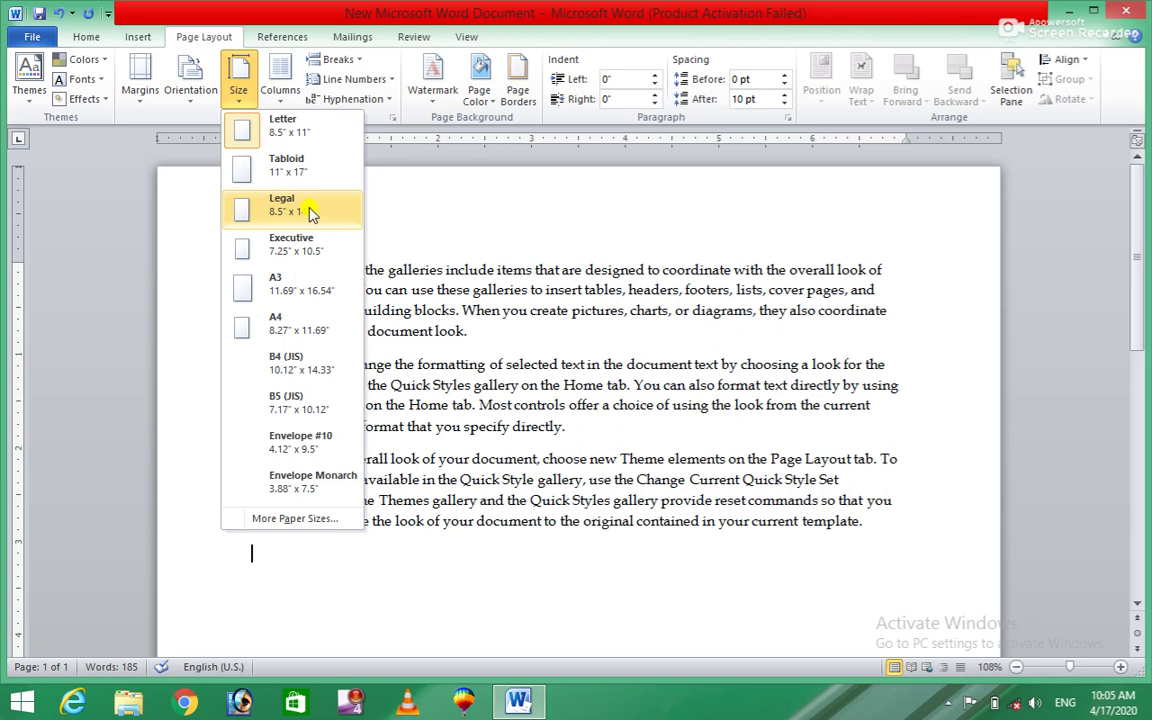
- Switch the page to Legal 8.5" x 14" paper, then choose Letter size instead
click(309, 211)
click(240, 100)
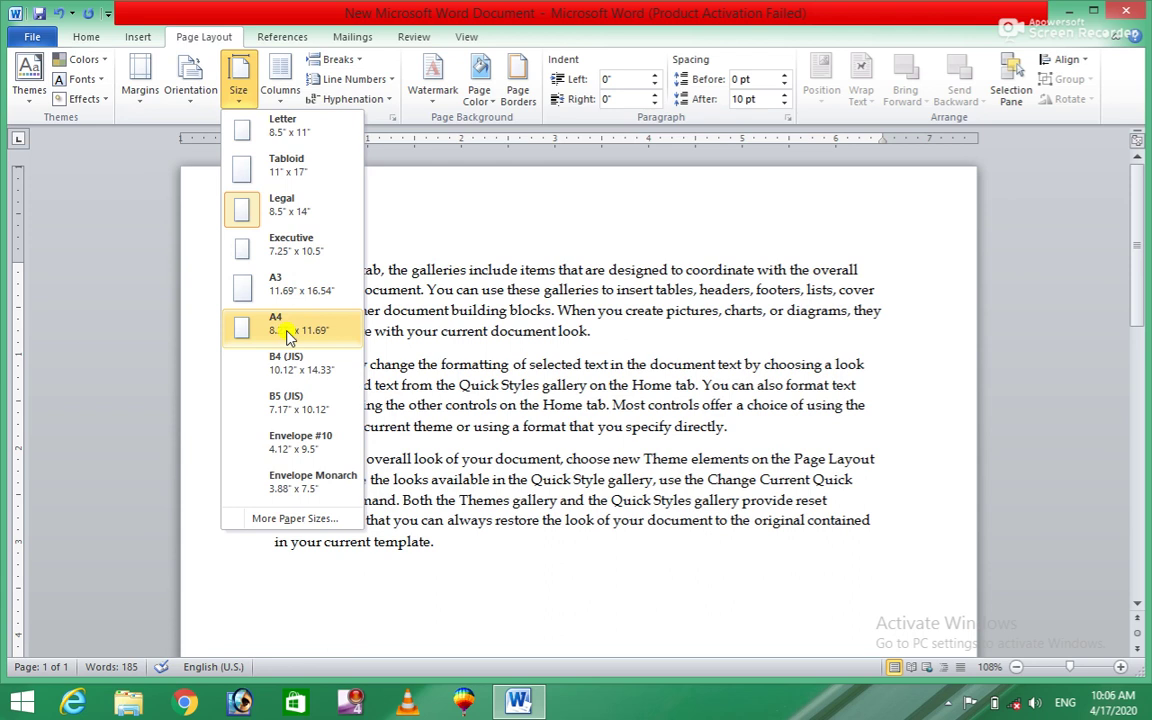
click(285, 138)
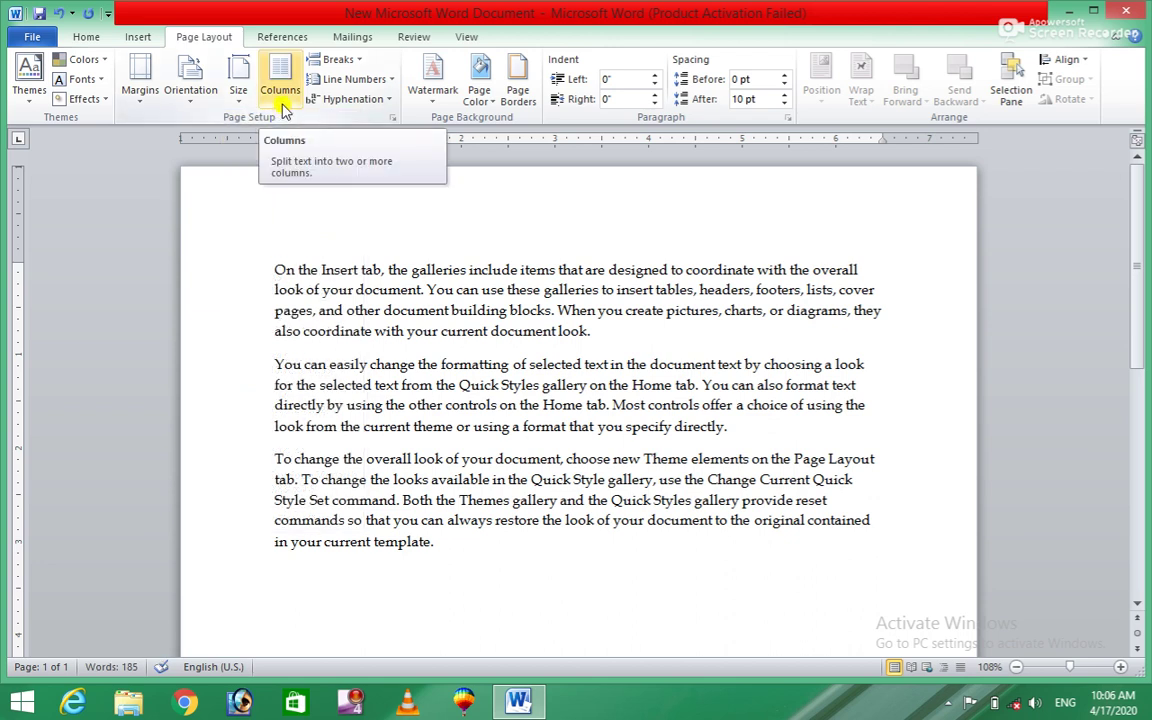
- Lay the sample text out in two columns
click(284, 111)
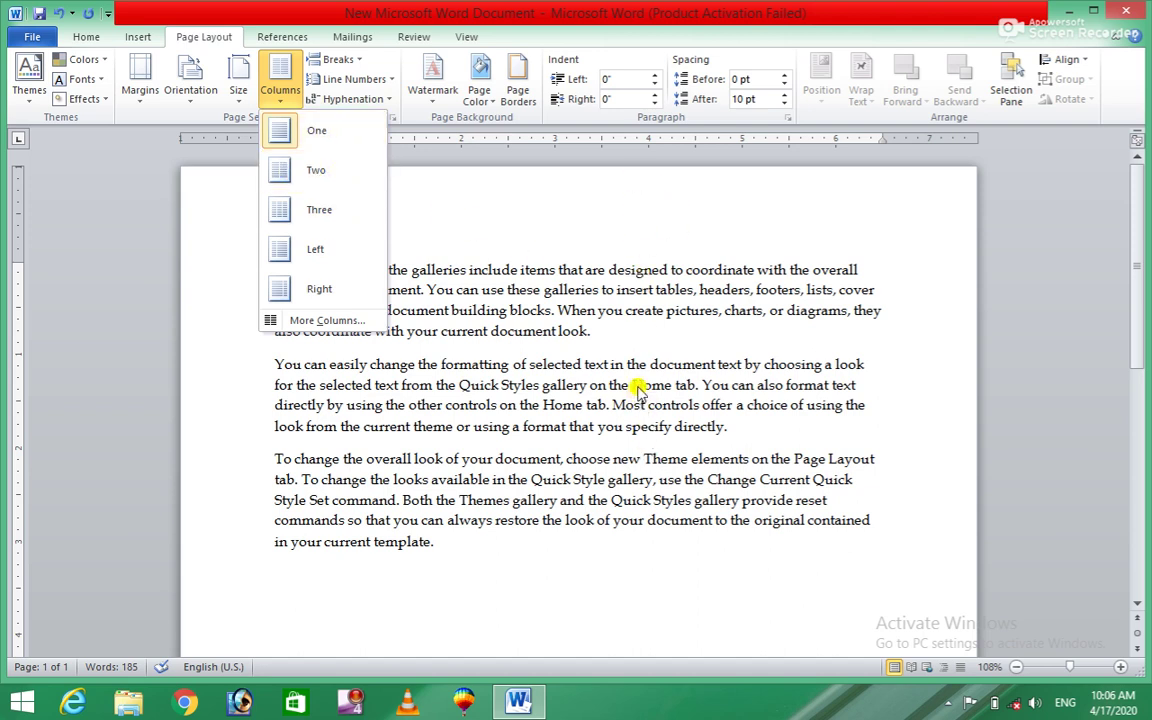
click(316, 172)
mouse_move(1145, 398)
mouse_down()
mouse_move(1147, 536)
mouse_move(1147, 399)
mouse_move(1147, 429)
mouse_up()
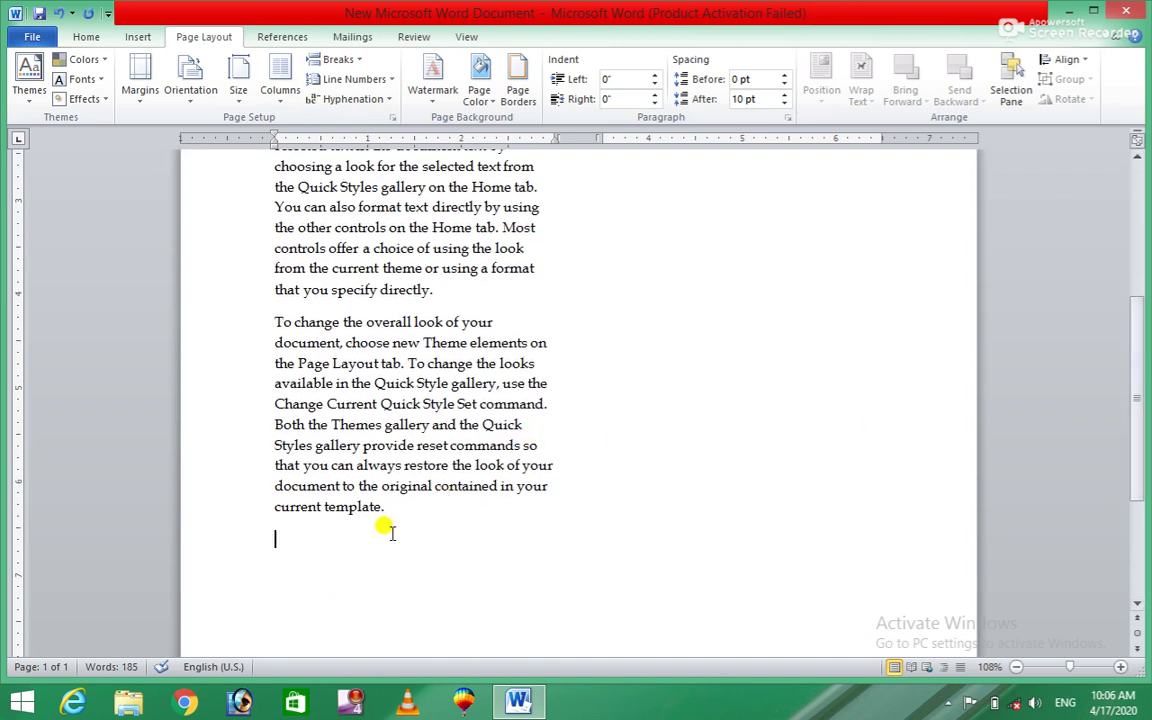
- Add two more =rand() sample blocks and delete the paragraph that spilled onto page 2
text(=rand)
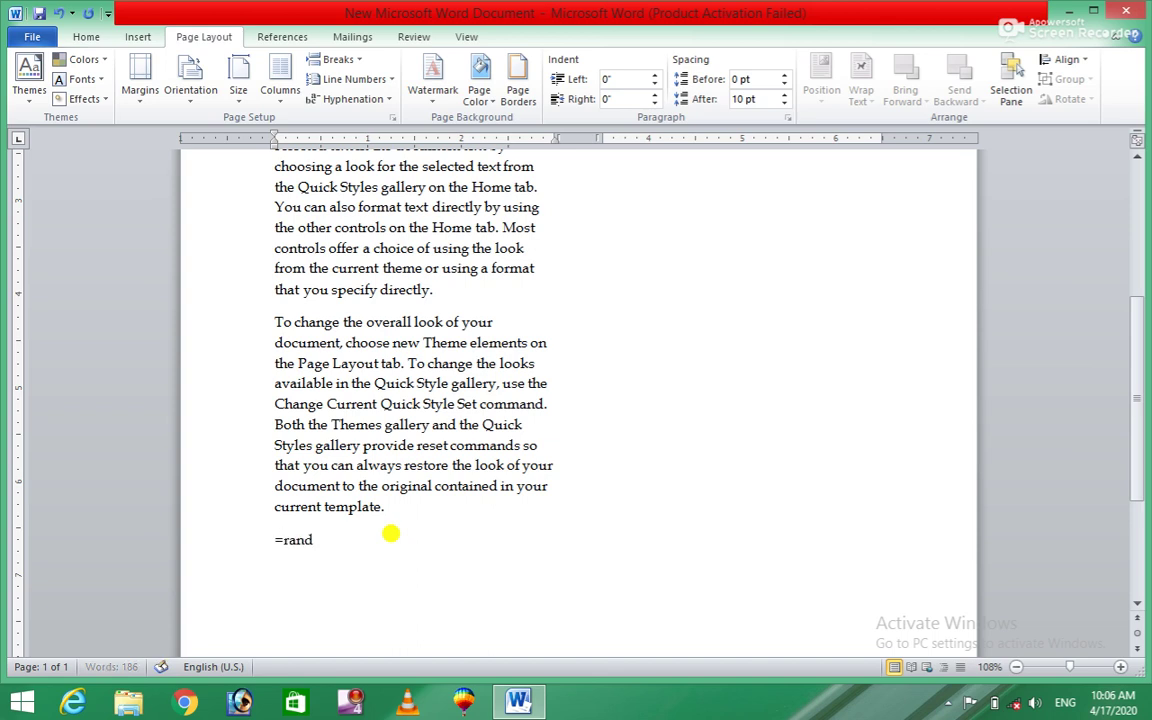
text(())
key(Return)
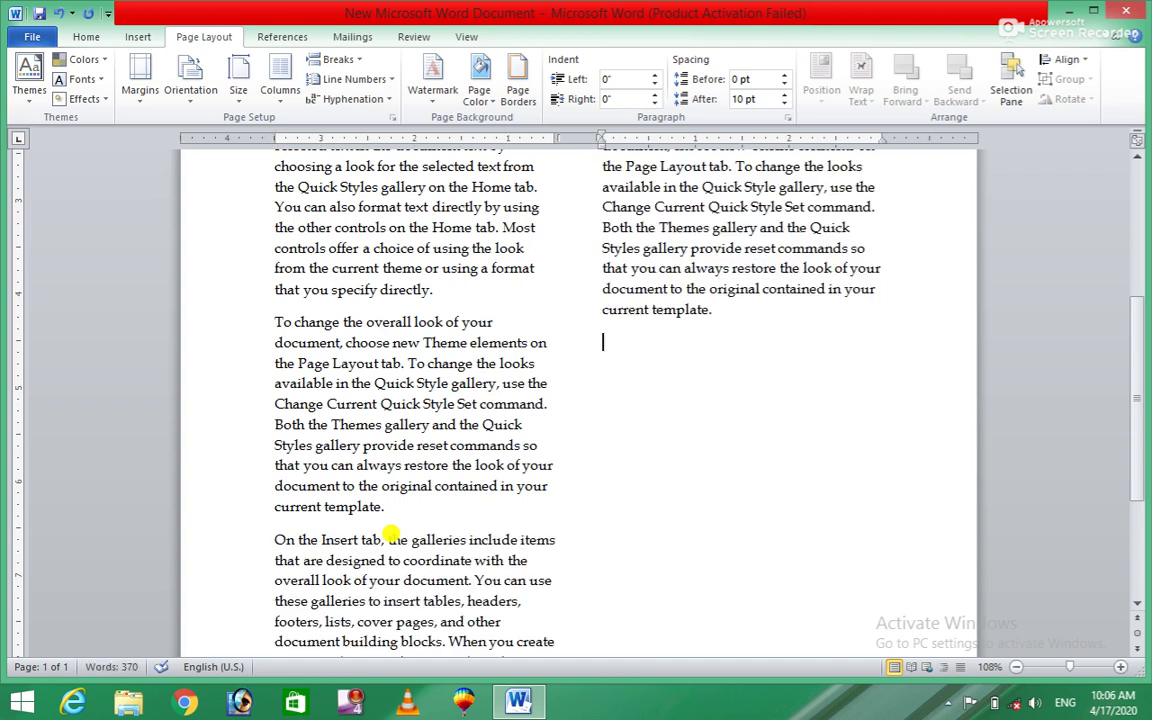
key(Return)
text(=rand()
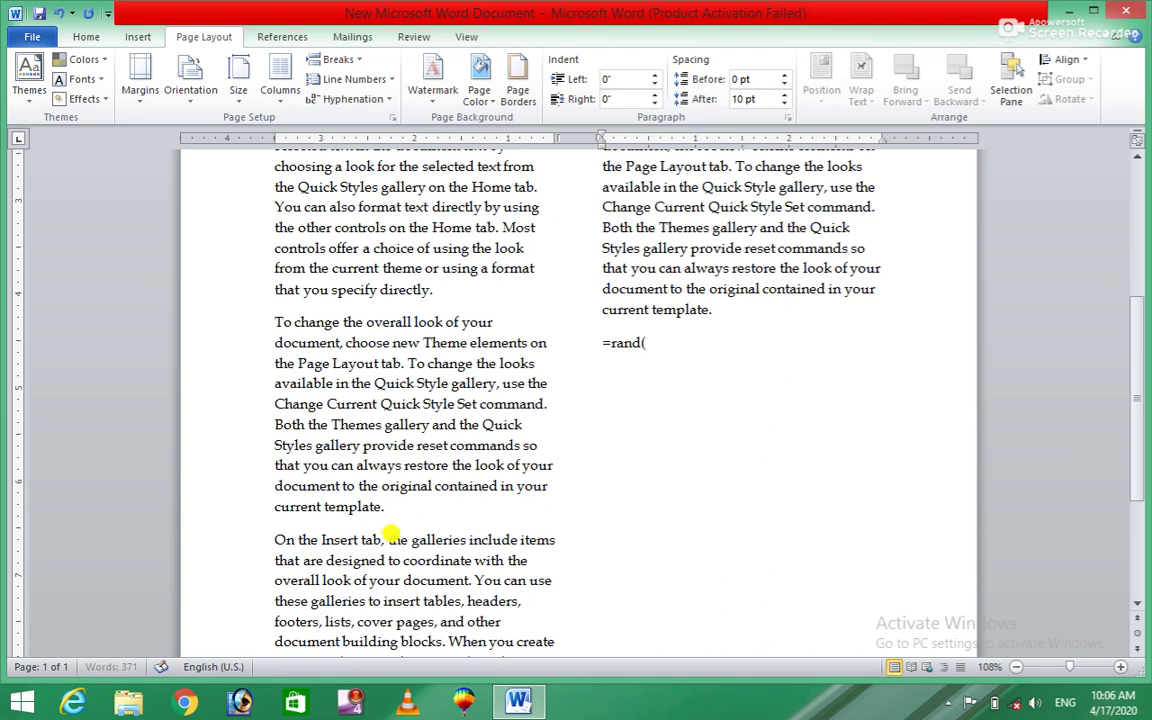
text())
key(Return)
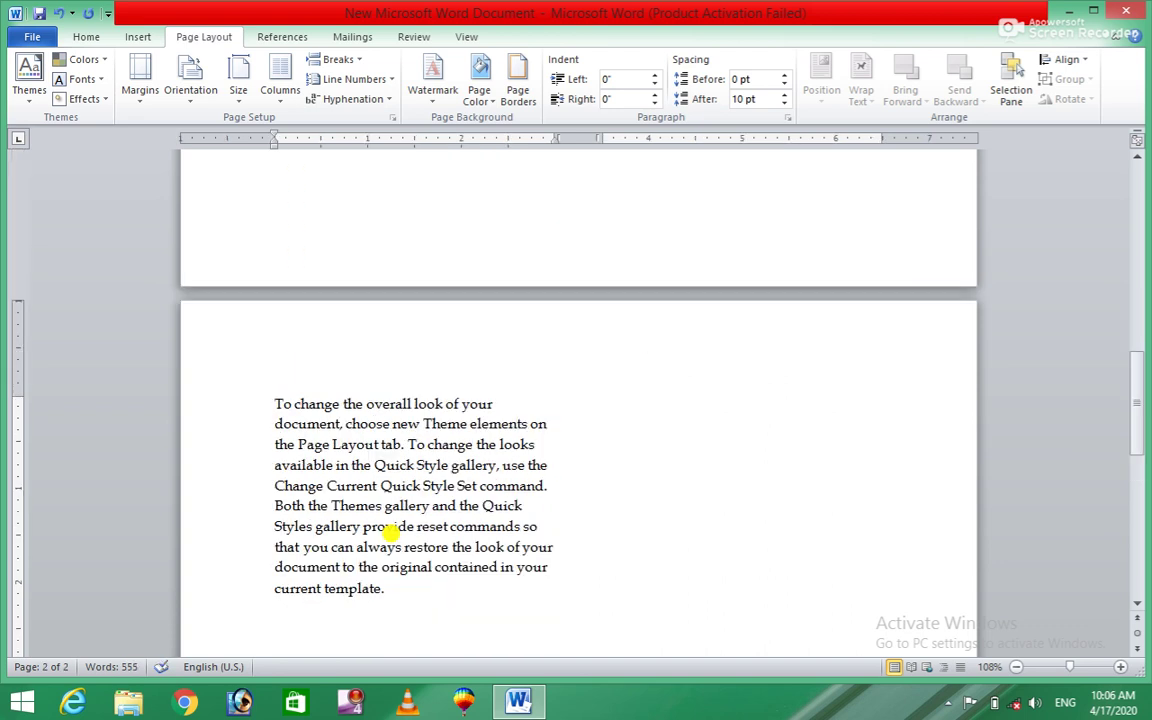
drag(419, 588, 202, 386)
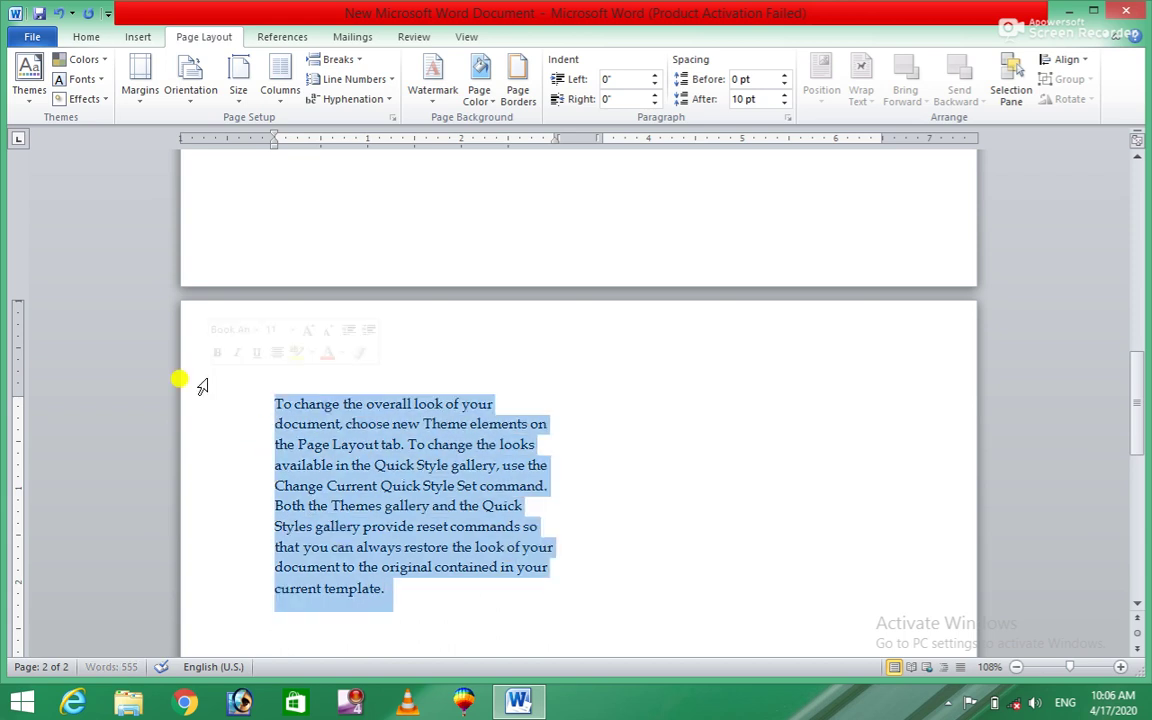
key(Delete)
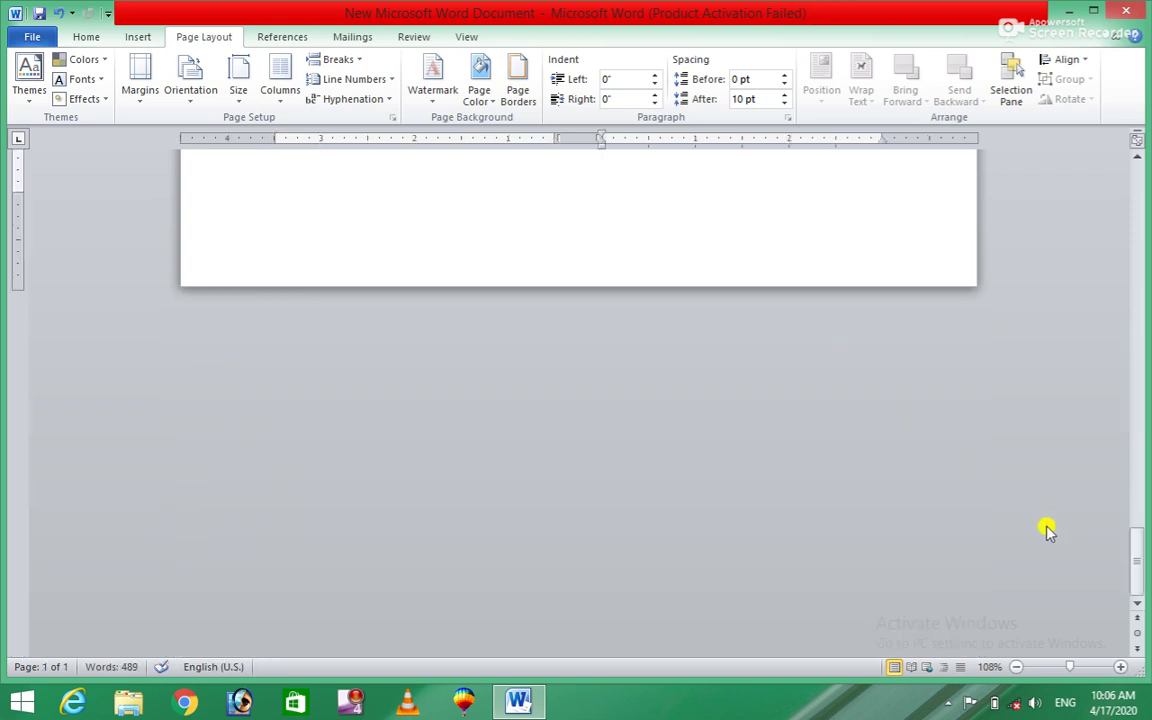
drag(1136, 545, 1122, 278)
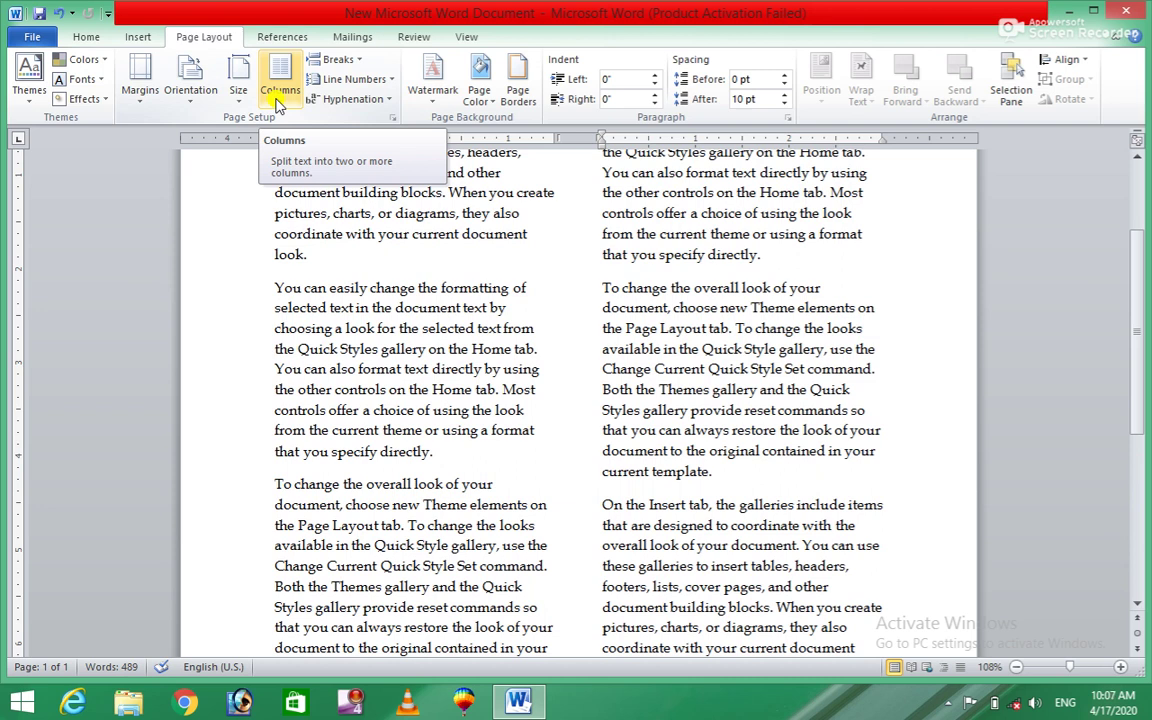
- Reflow the 489-word text into three columns, which now run onto a second page
click(279, 100)
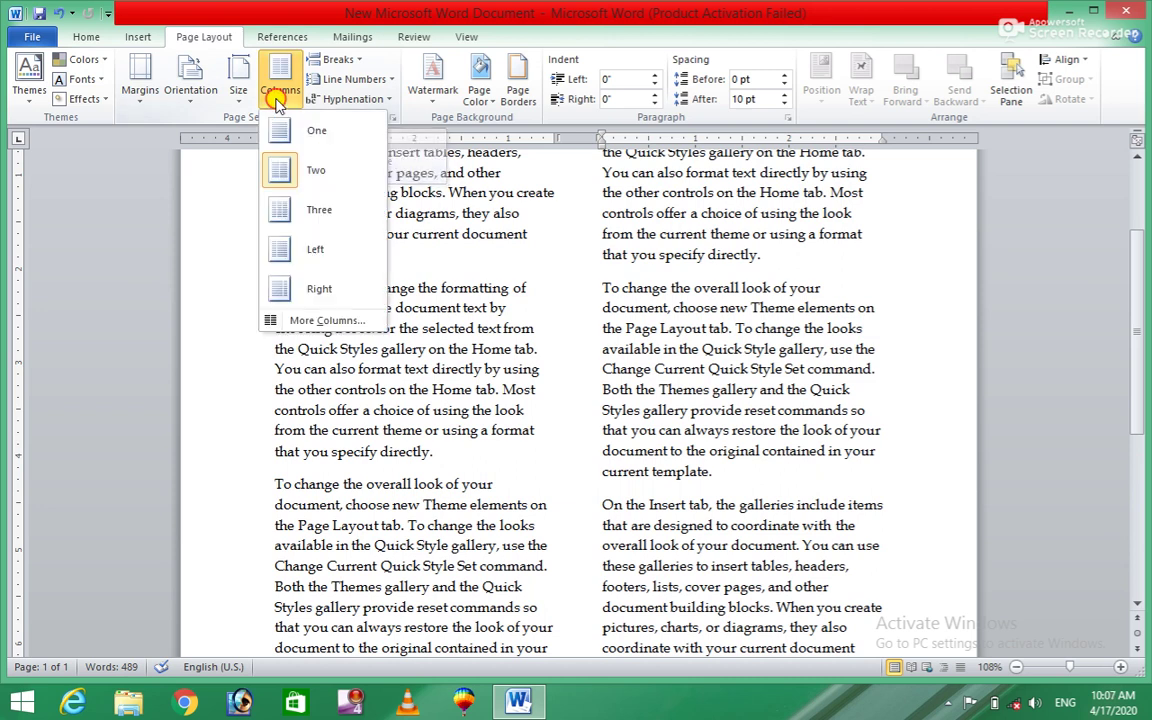
click(300, 228)
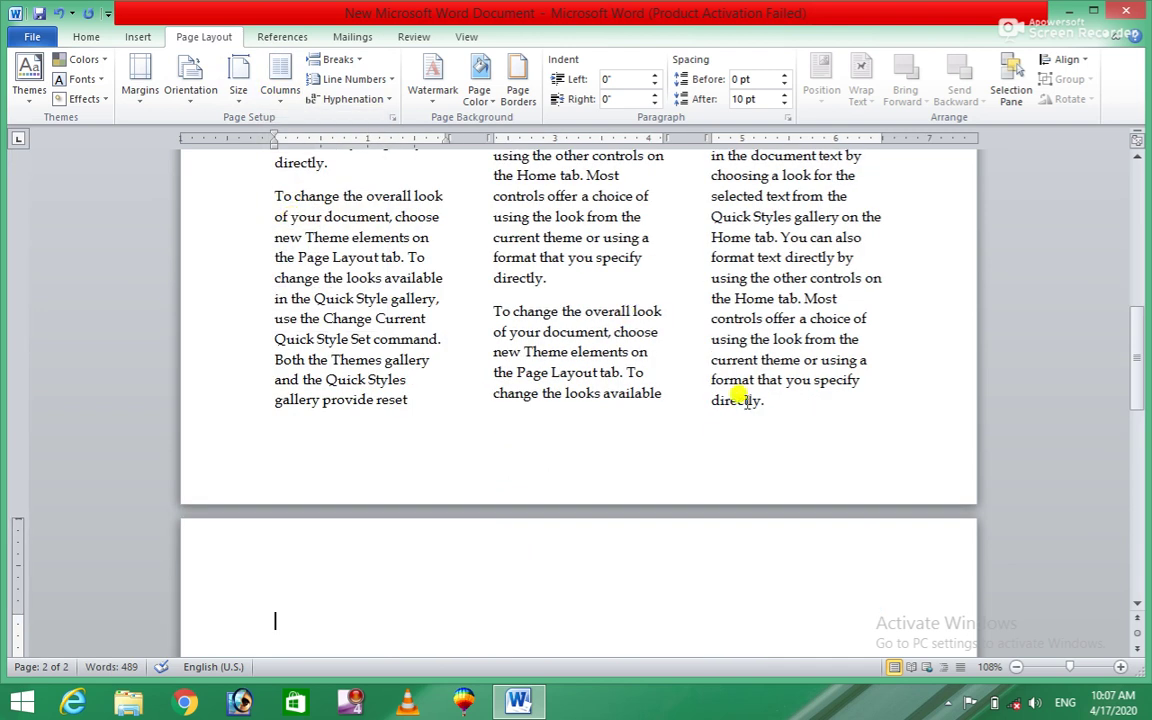
drag(1135, 351, 1141, 180)
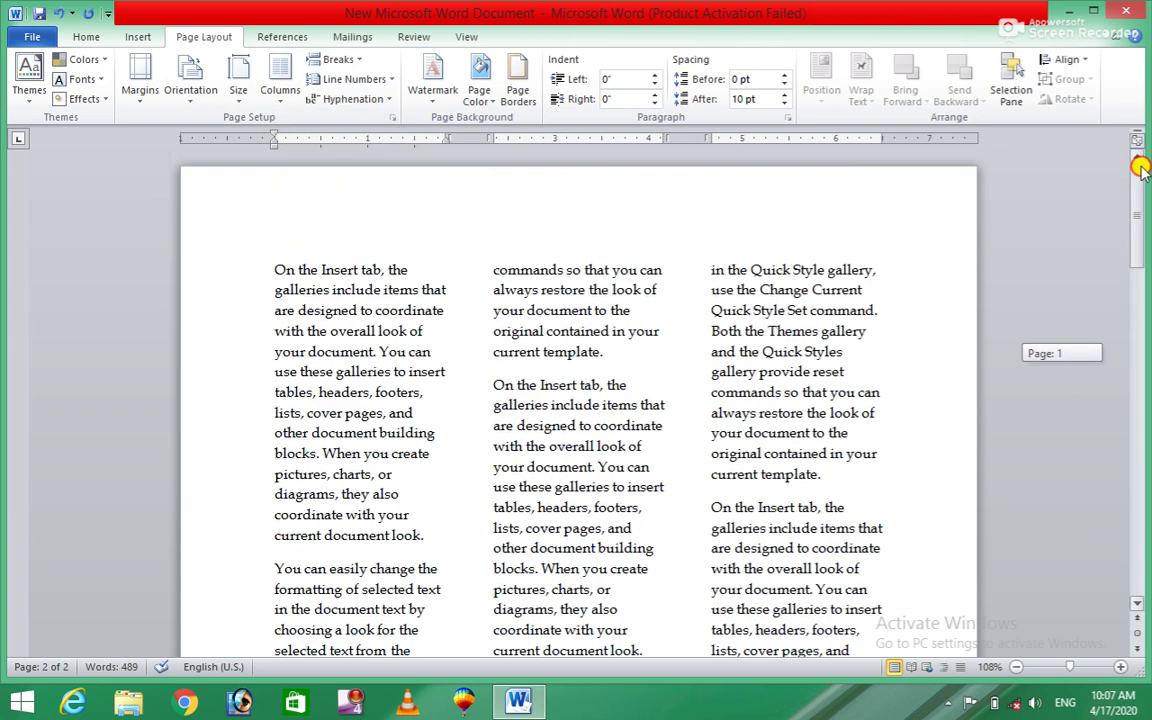
click(272, 96)
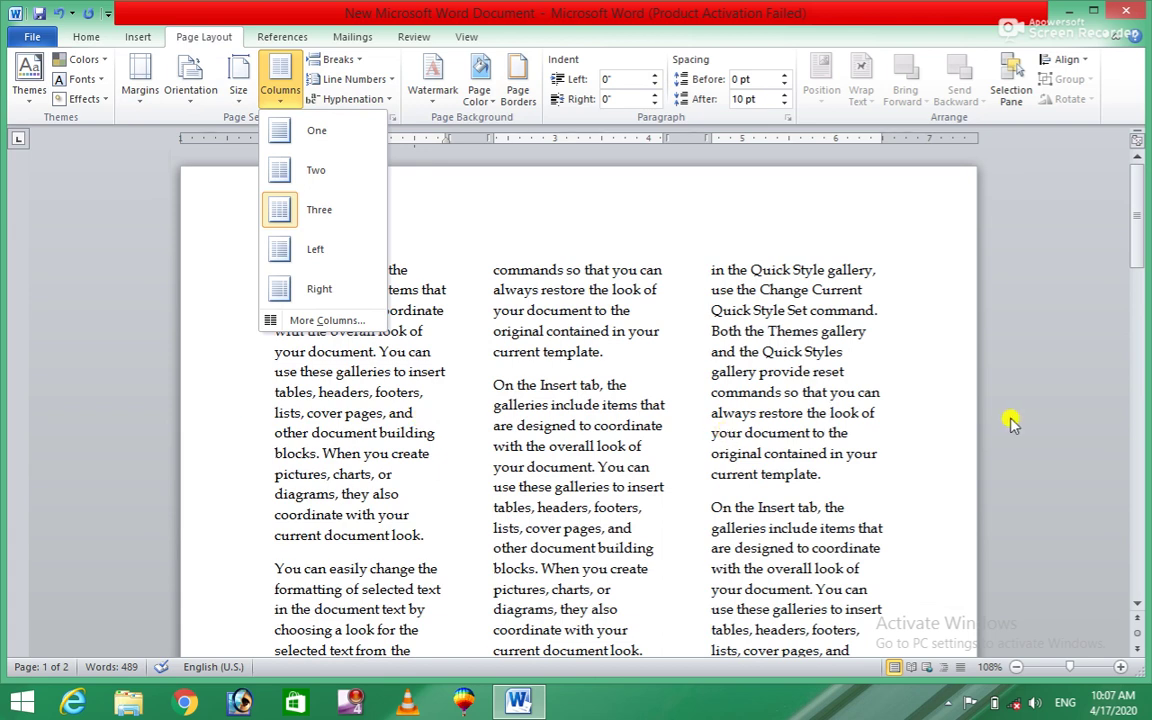
- Try the Left column preset, then settle on the Right preset with a narrow right column
click(282, 253)
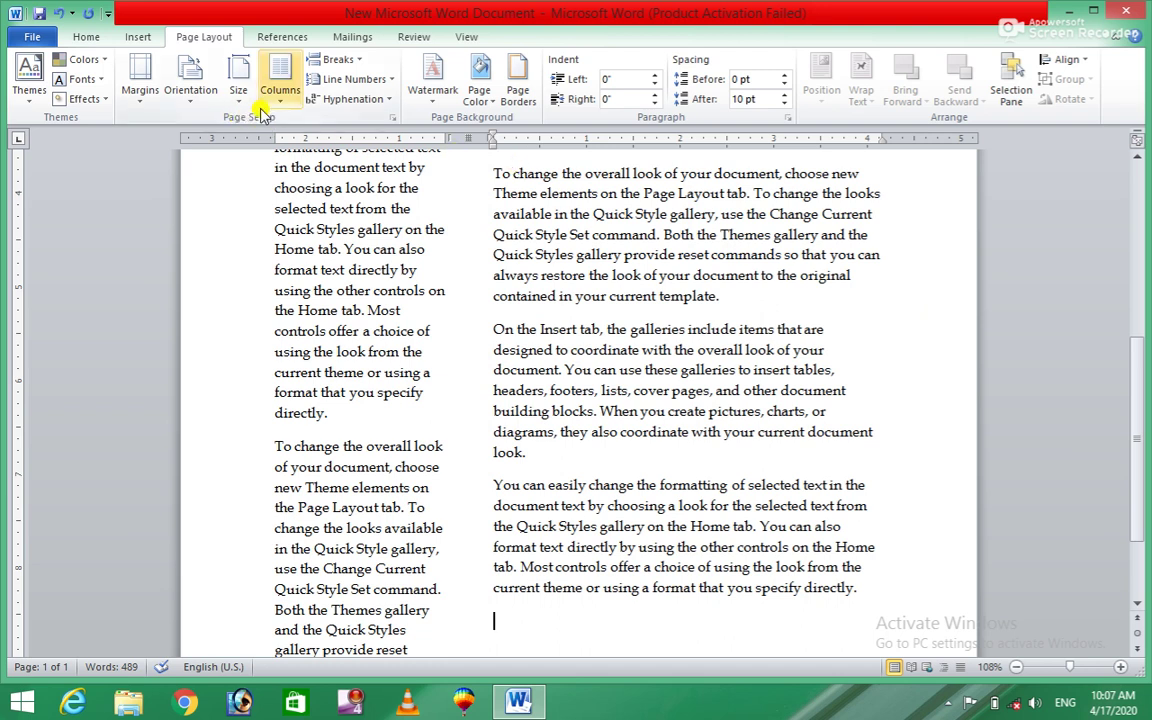
click(279, 100)
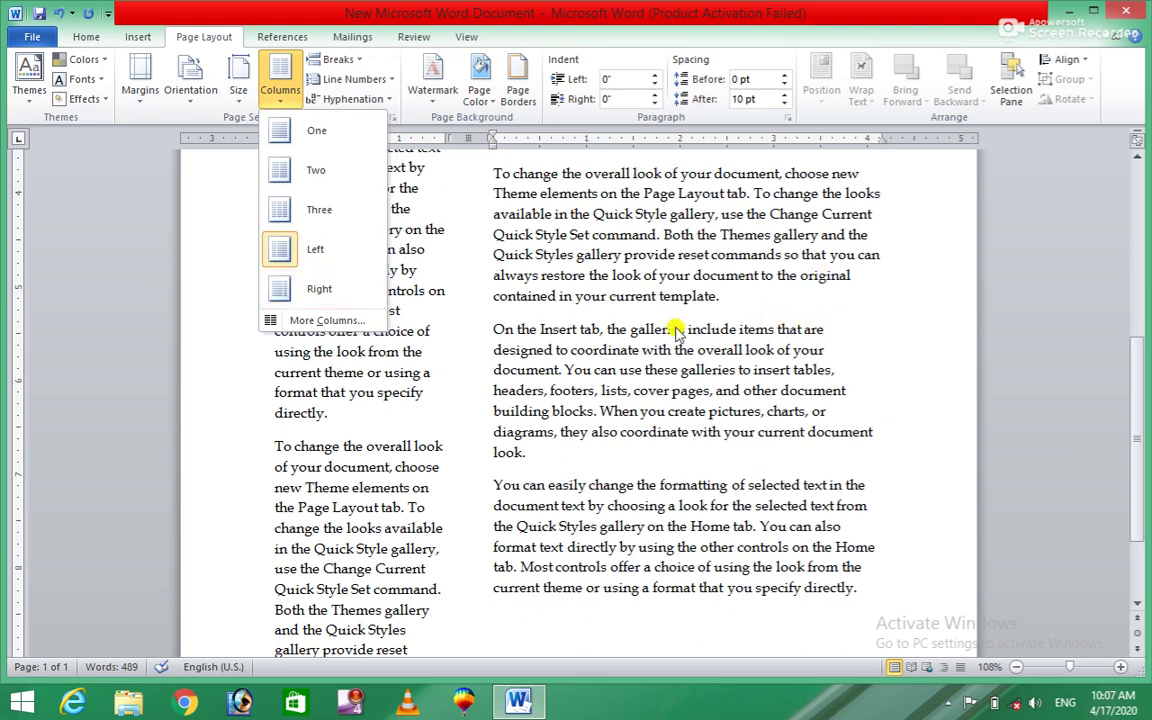
click(304, 298)
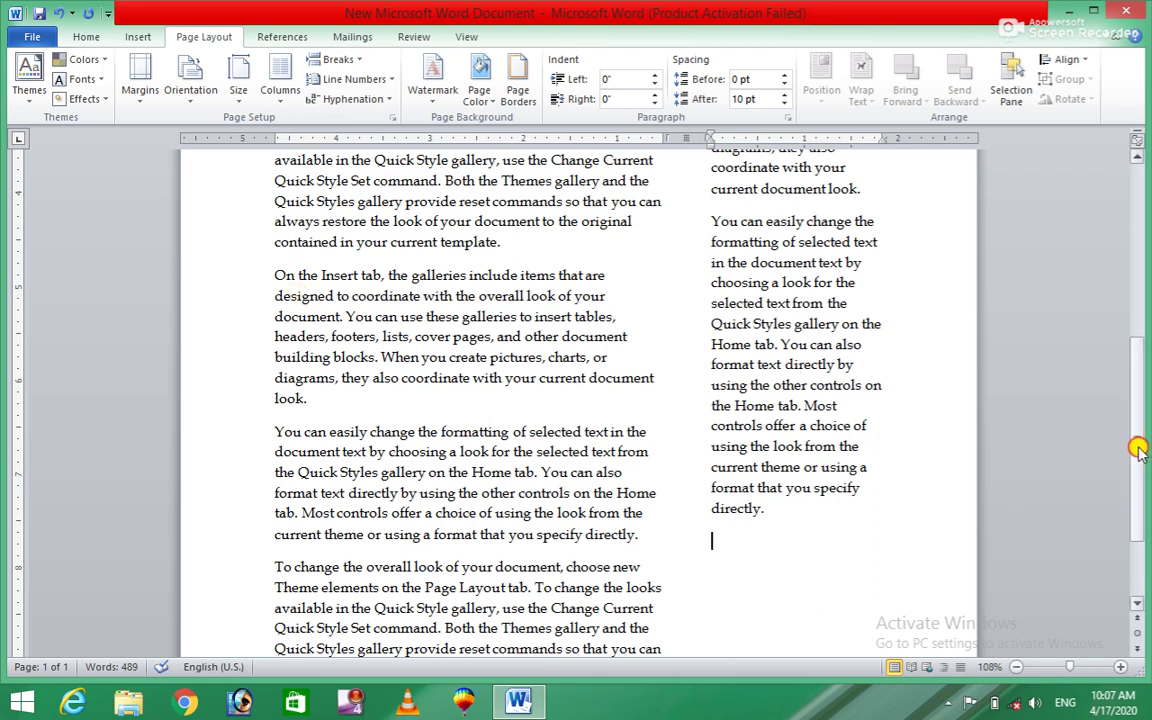
scroll(1140, 313, up, 5)
scroll(1140, 313, up, 1)
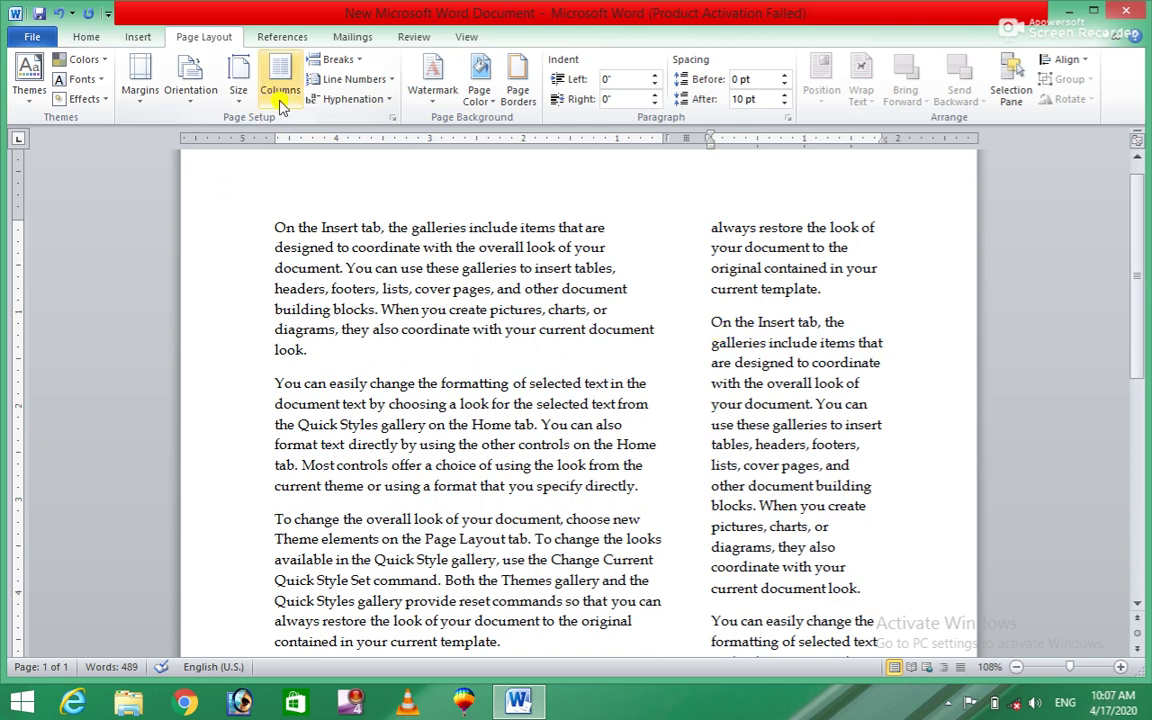
click(280, 100)
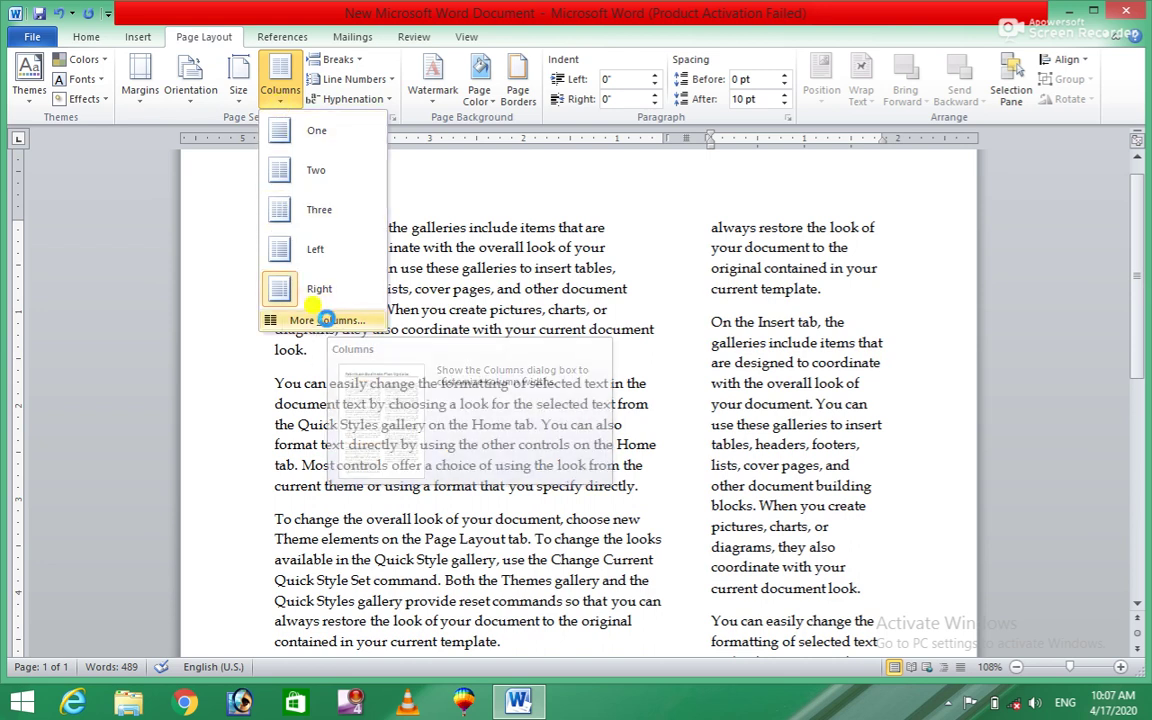
- Set the text to six columns through More Columns, giving a wider first column
click(328, 321)
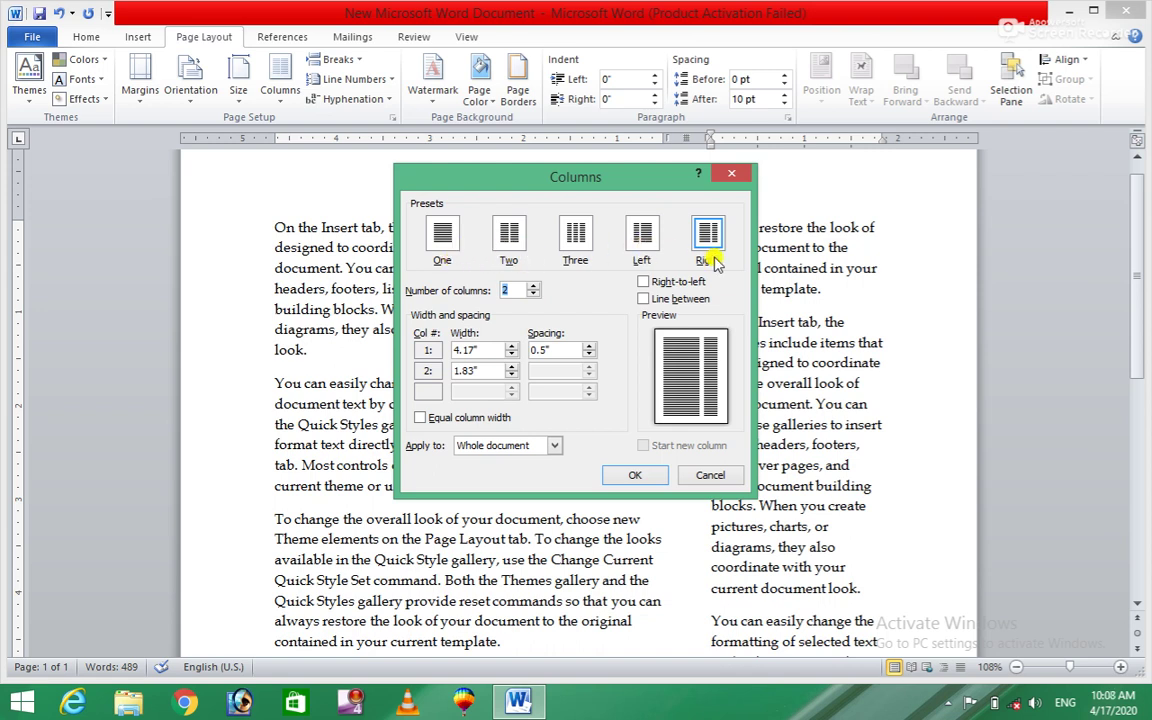
text(3)
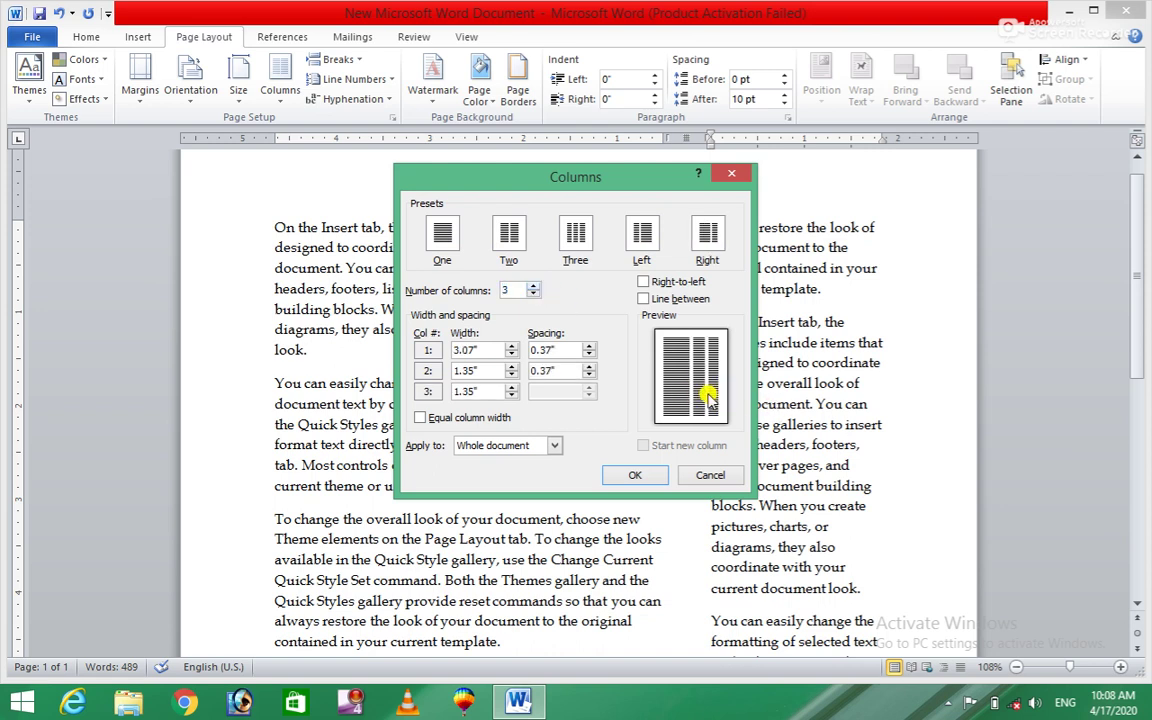
click(533, 286)
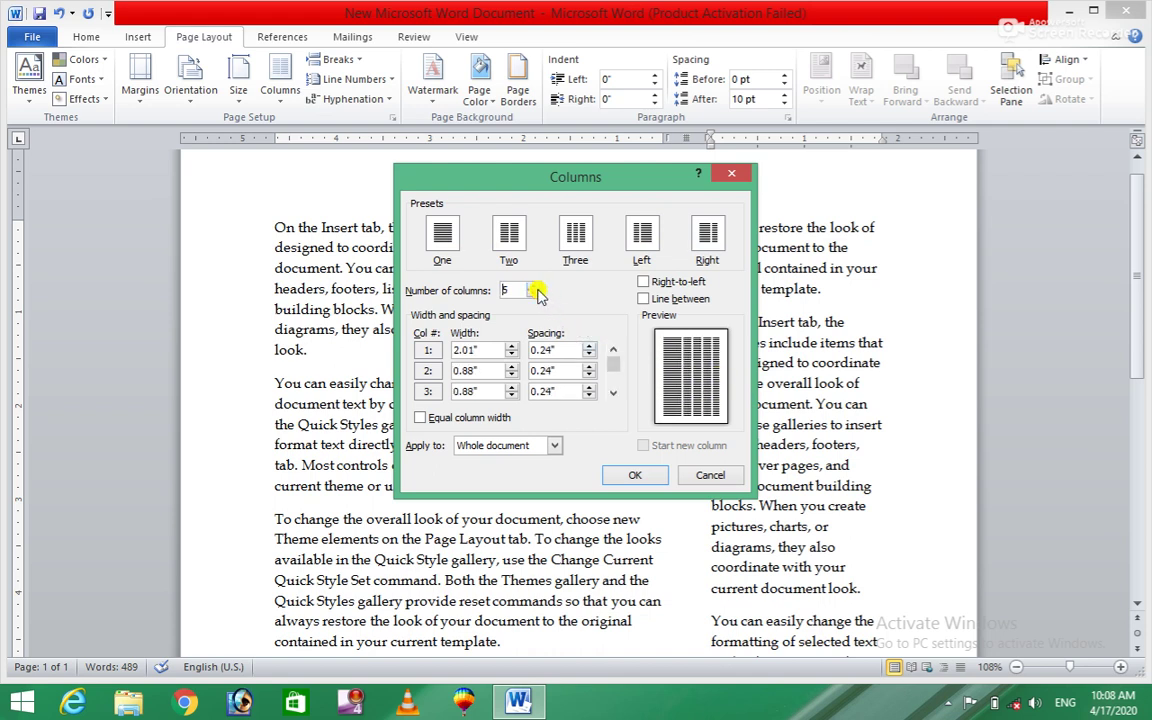
click(533, 290)
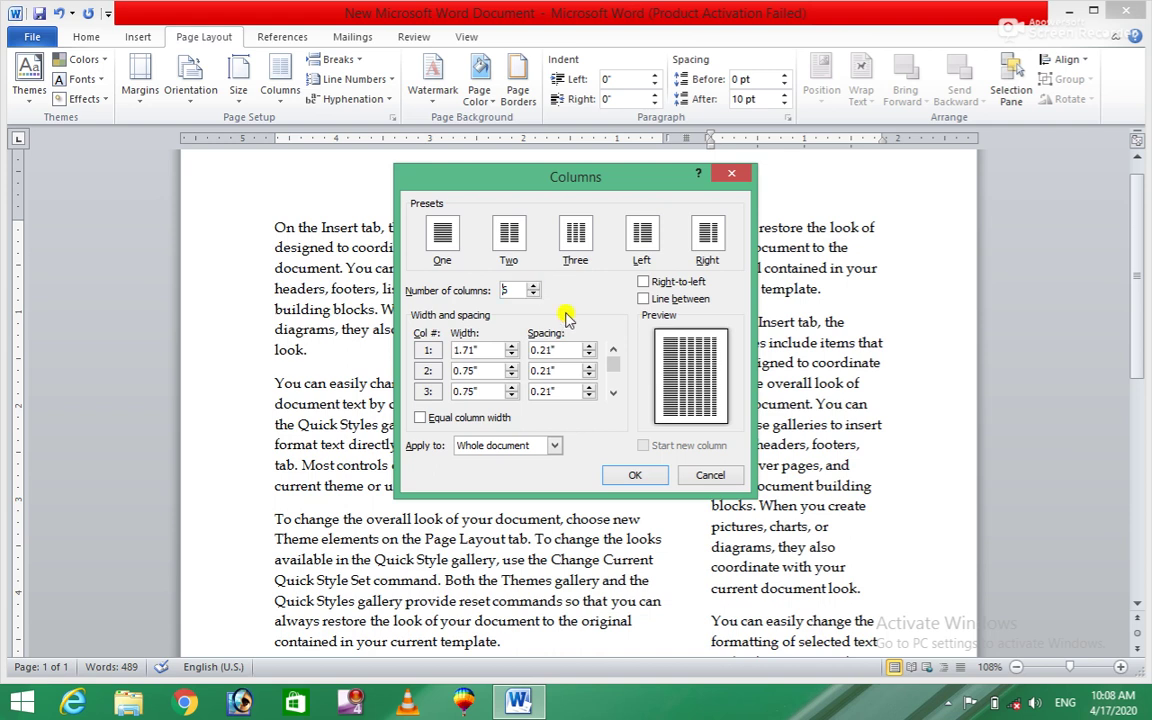
click(630, 478)
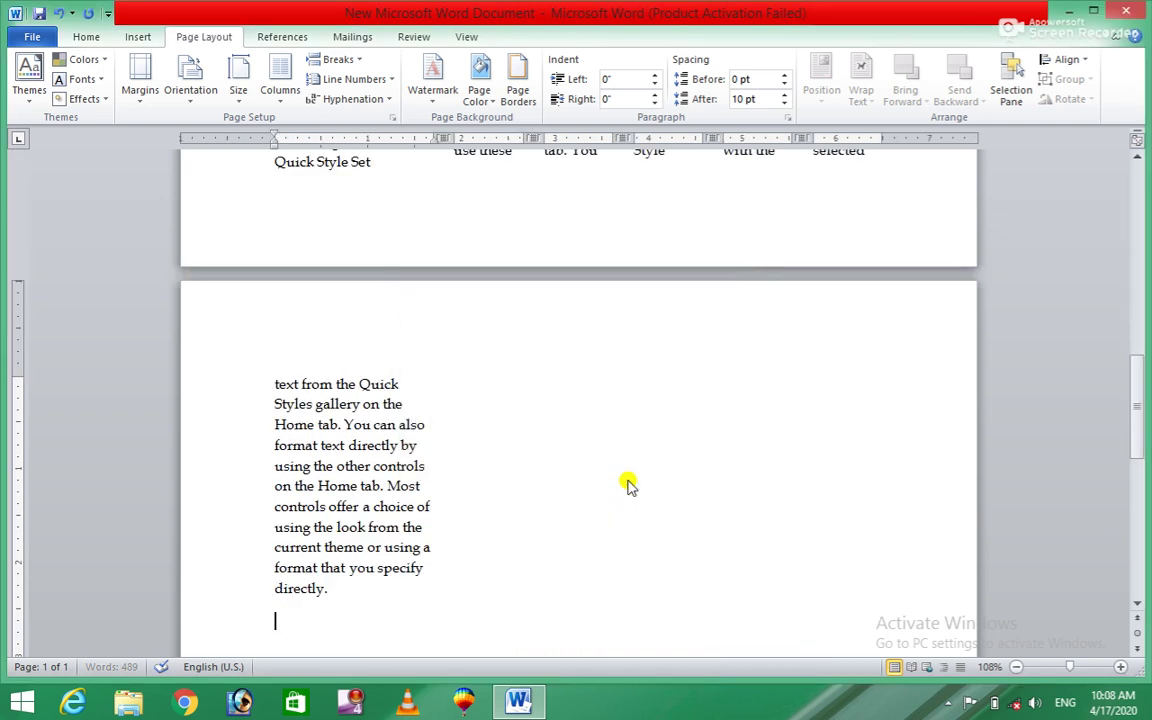
drag(1141, 402, 1128, 240)
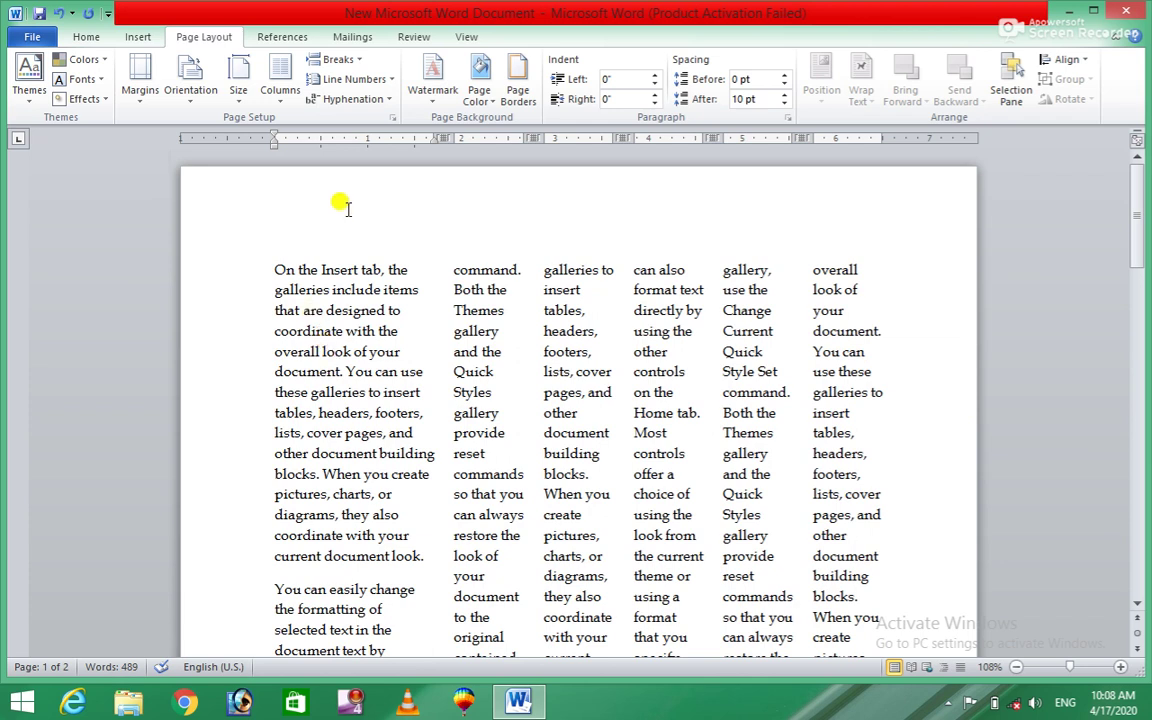
- Dismiss the column choices unchanged and place the cursor after "document" in column 6
click(285, 100)
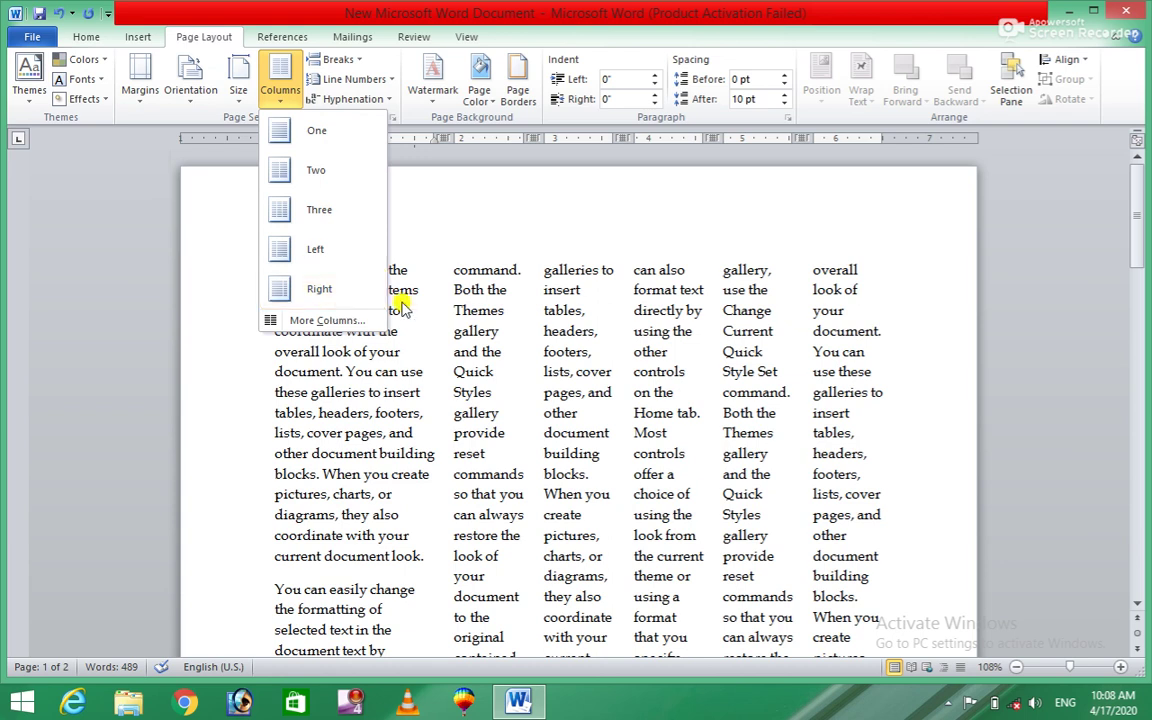
click(878, 558)
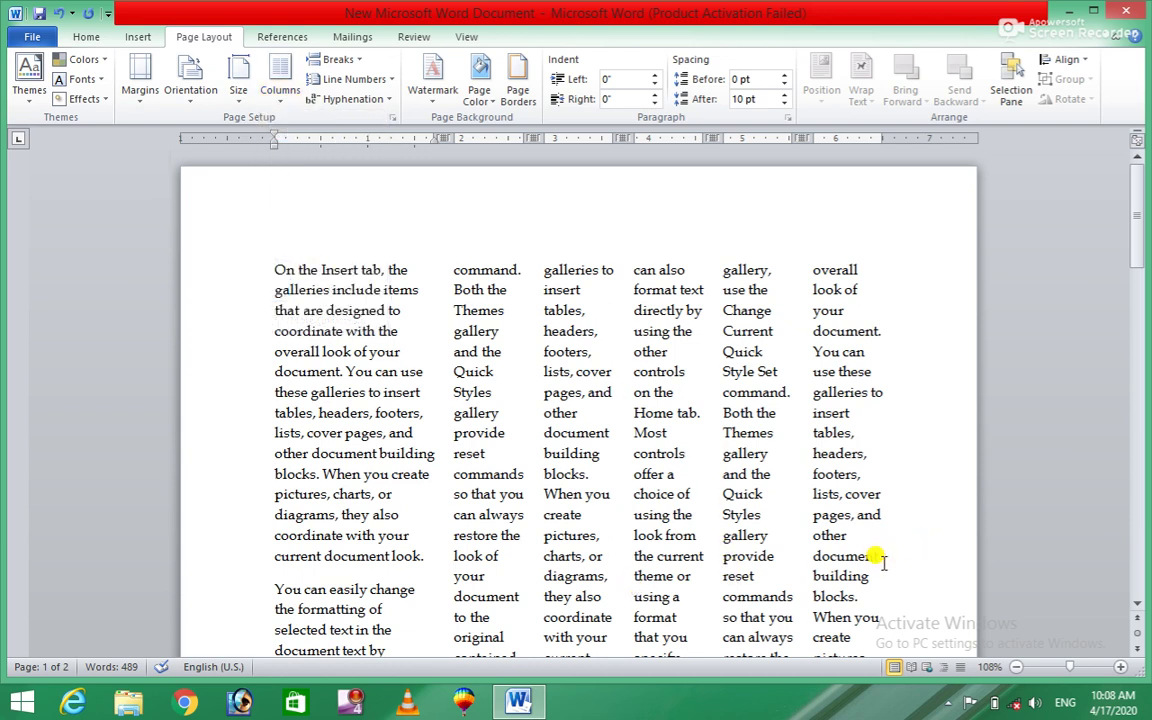
click(879, 555)
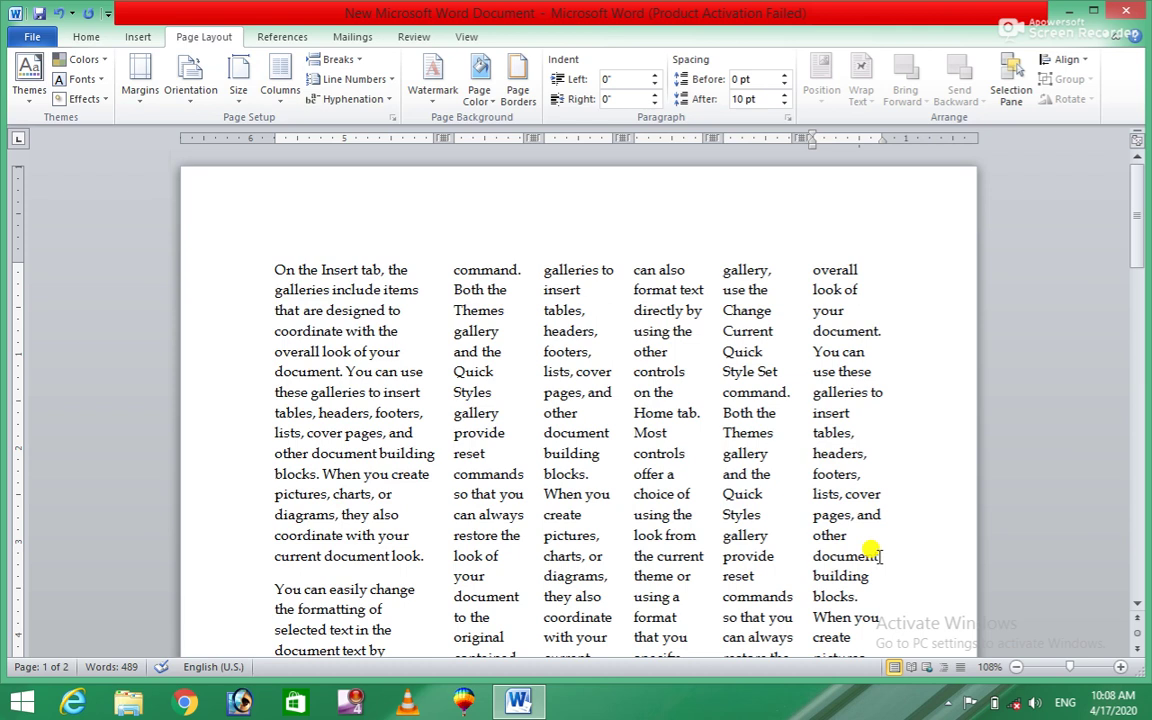
- Try a page break at the insertion point and scroll to view the result
click(343, 65)
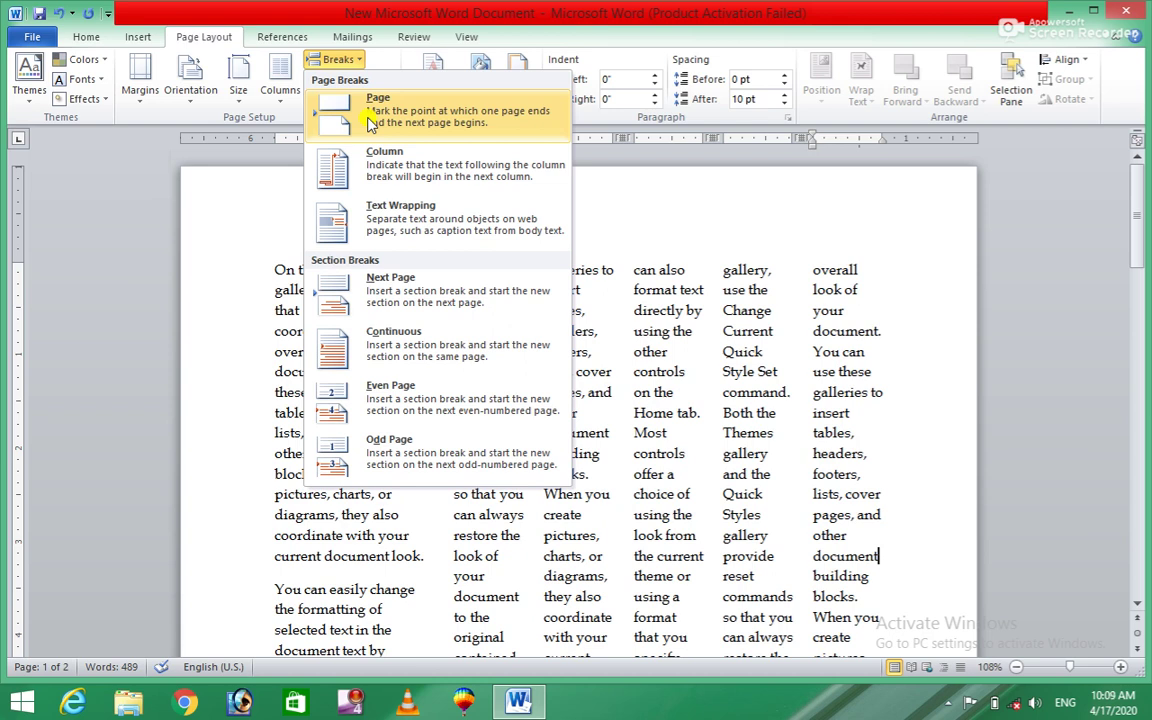
click(370, 120)
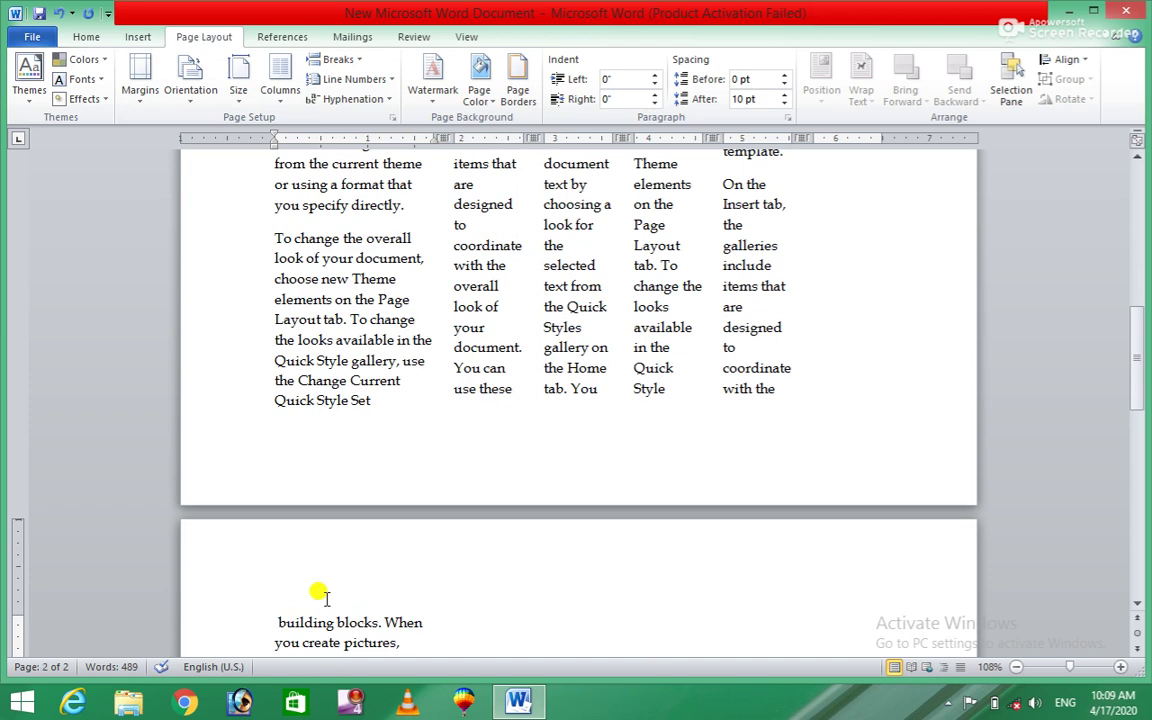
drag(1136, 361, 1146, 115)
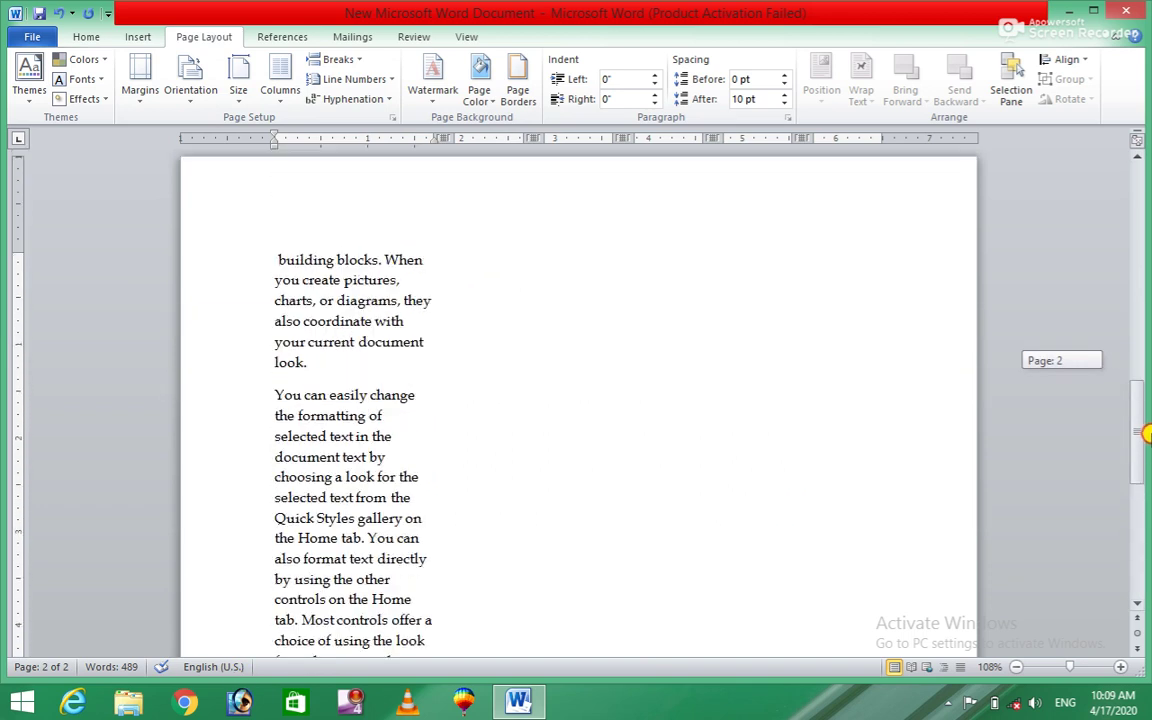
drag(1146, 115, 1147, 262)
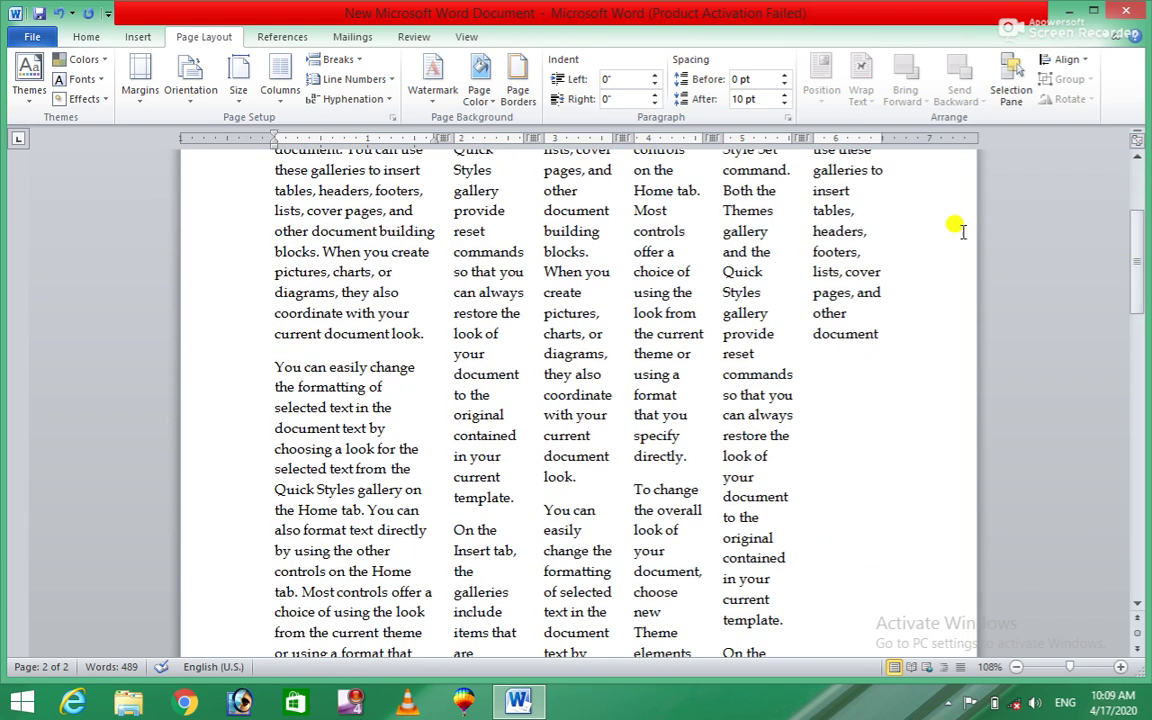
- Insert a page break after 'current document look.' and scroll to review the new page
click(911, 372)
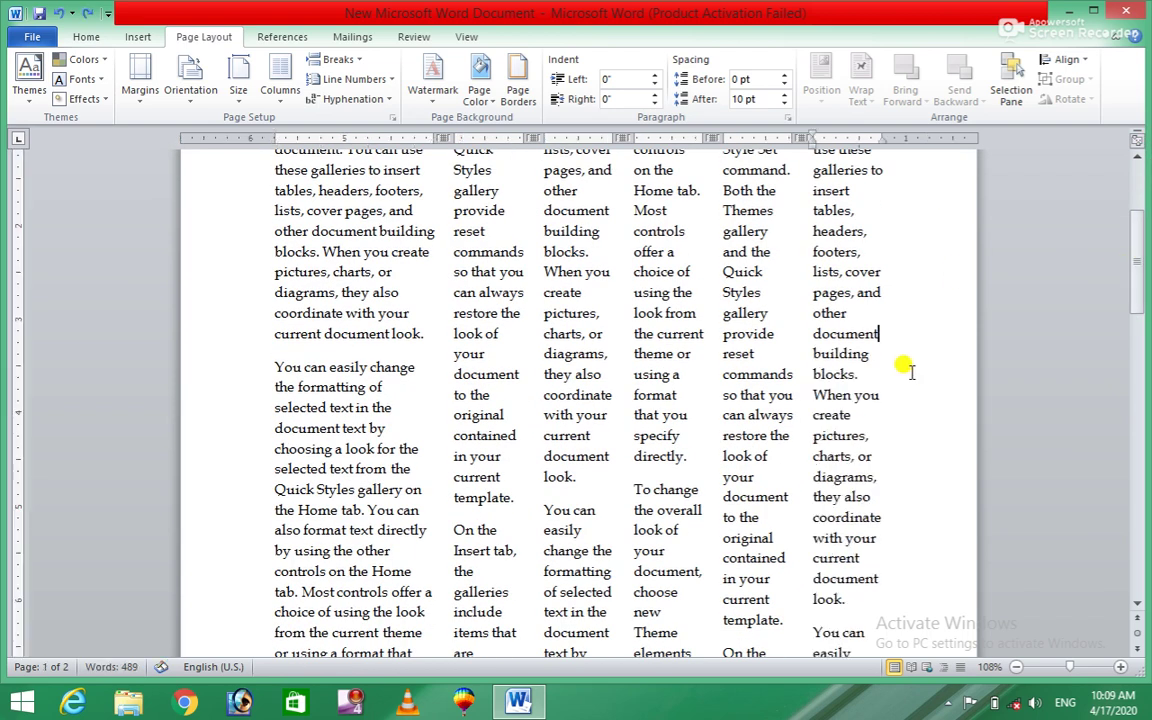
click(428, 338)
click(332, 59)
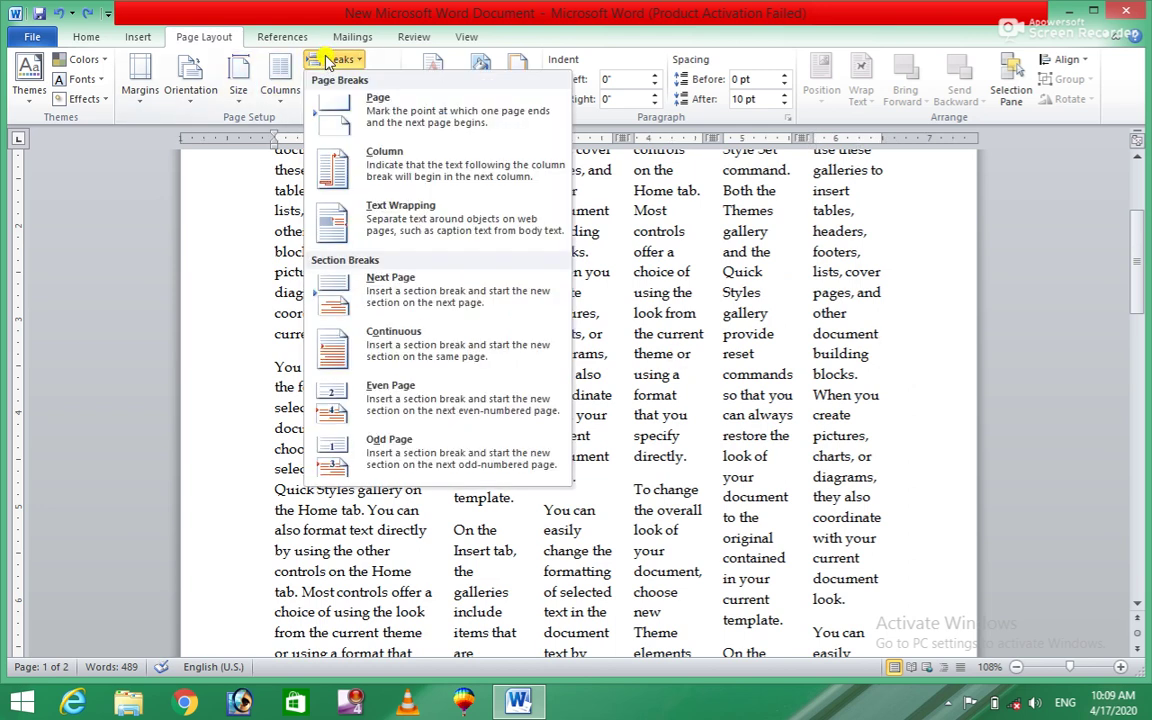
click(375, 115)
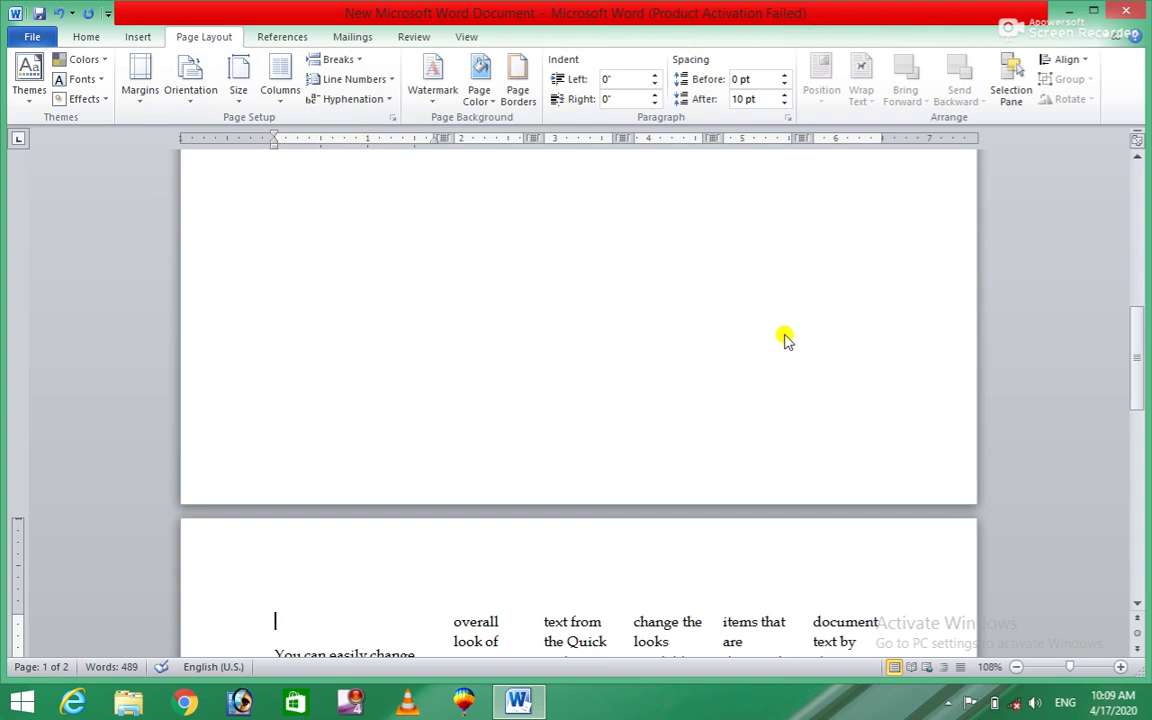
mouse_move(1134, 398)
mouse_down()
mouse_move(1120, 240)
mouse_move(1124, 278)
mouse_up()
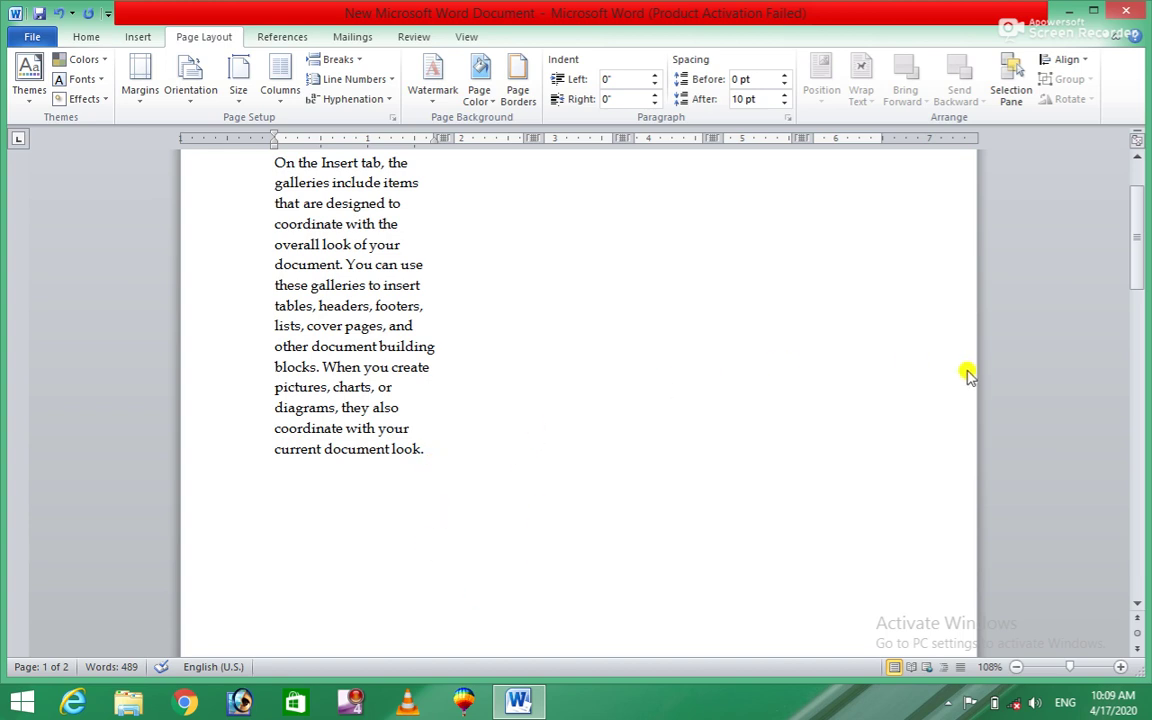
click(424, 450)
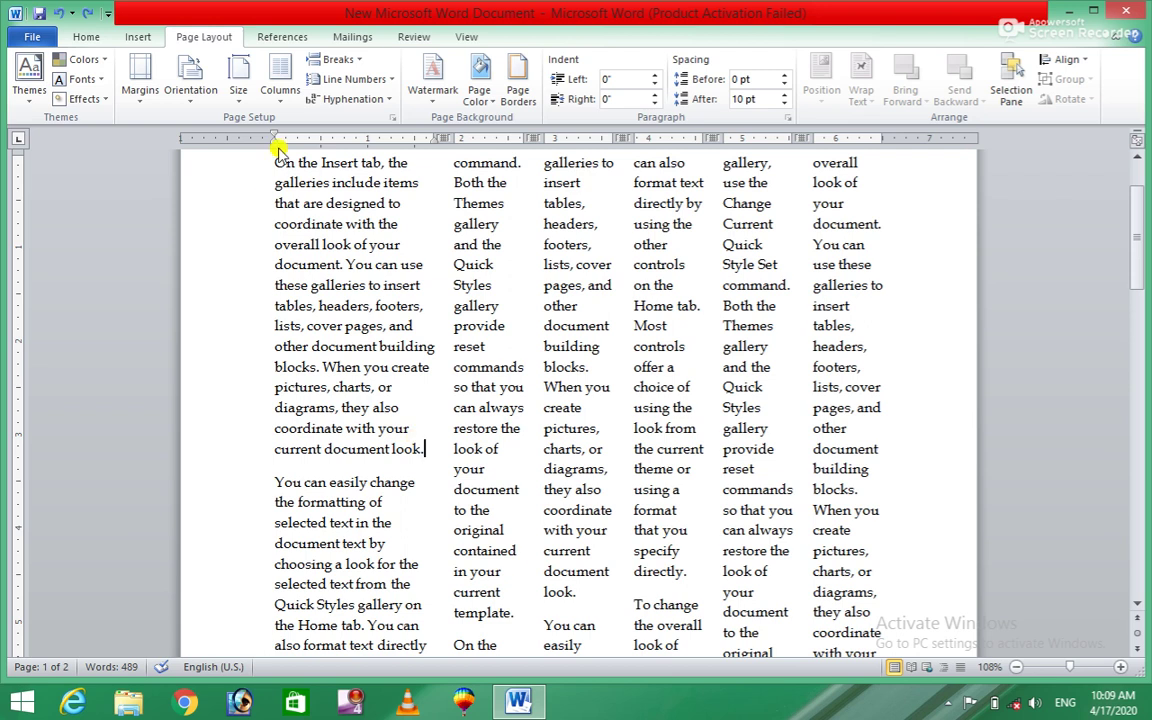
click(356, 62)
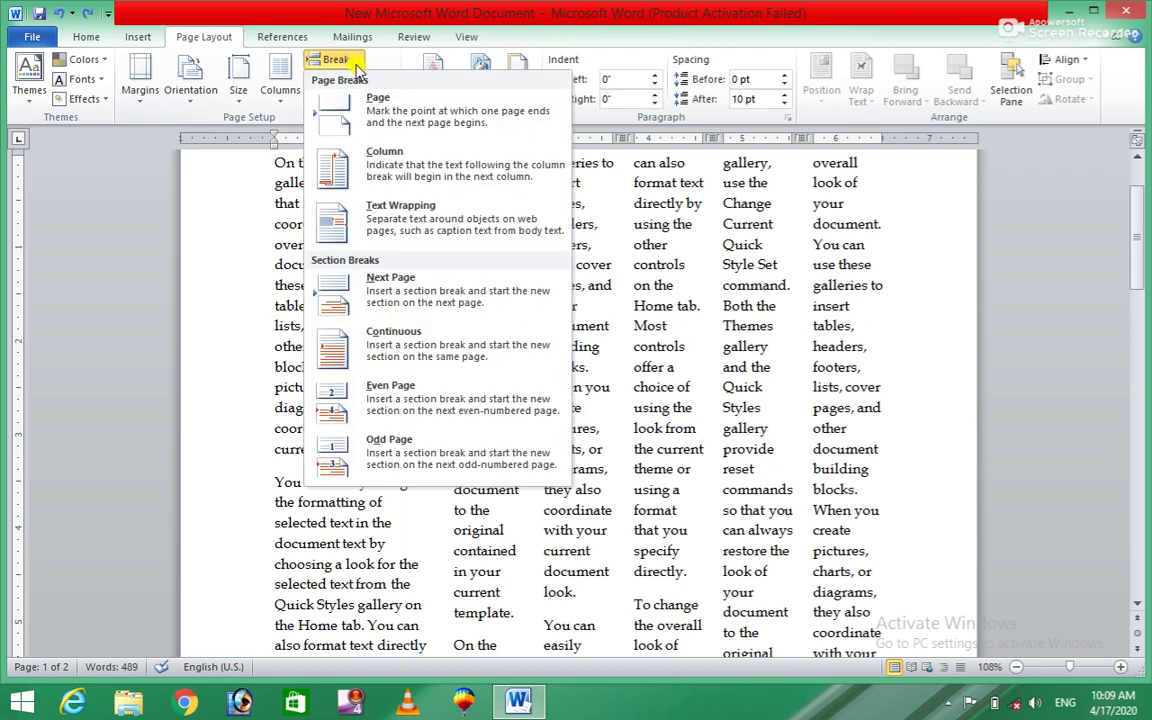
- Try a column break, then a text-wrapping break, after the first paragraph, deleting each with Backspace
click(370, 168)
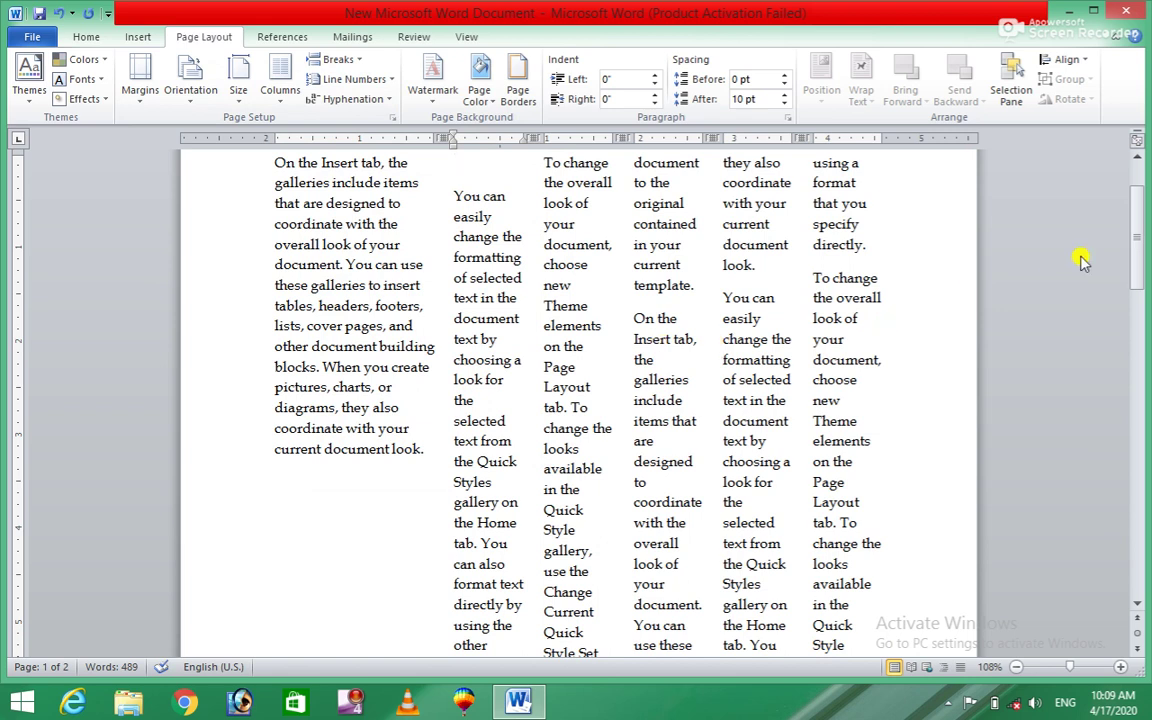
drag(1134, 250, 1134, 231)
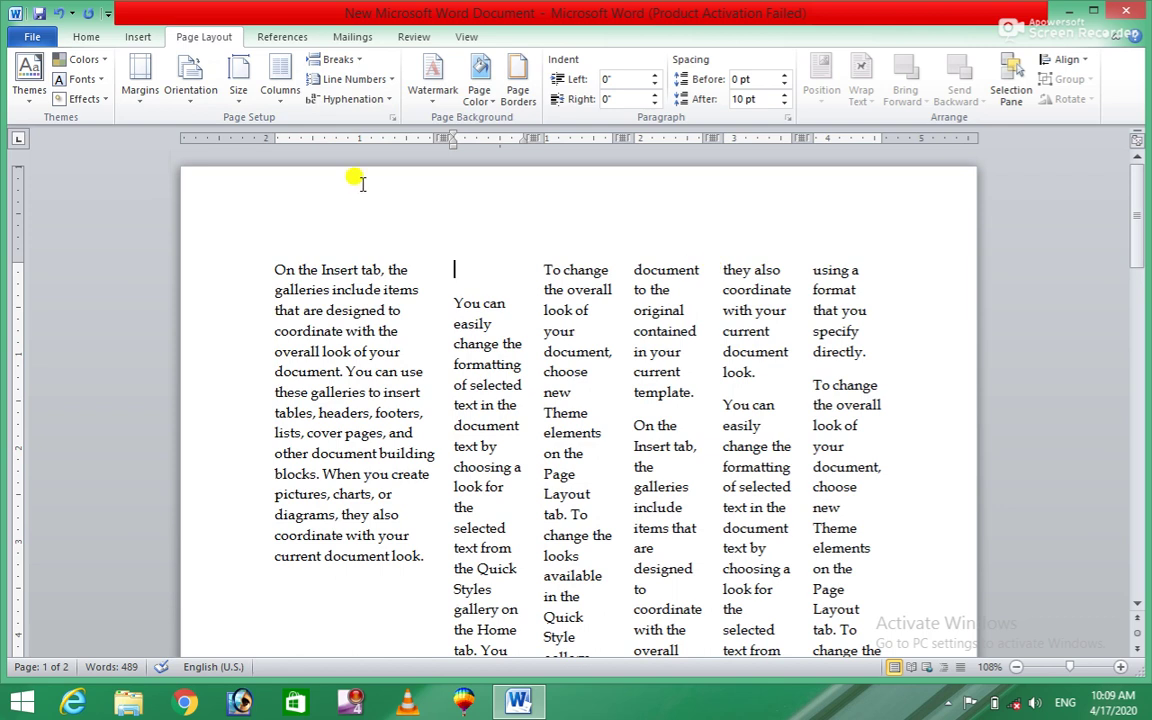
key(BackSpace)
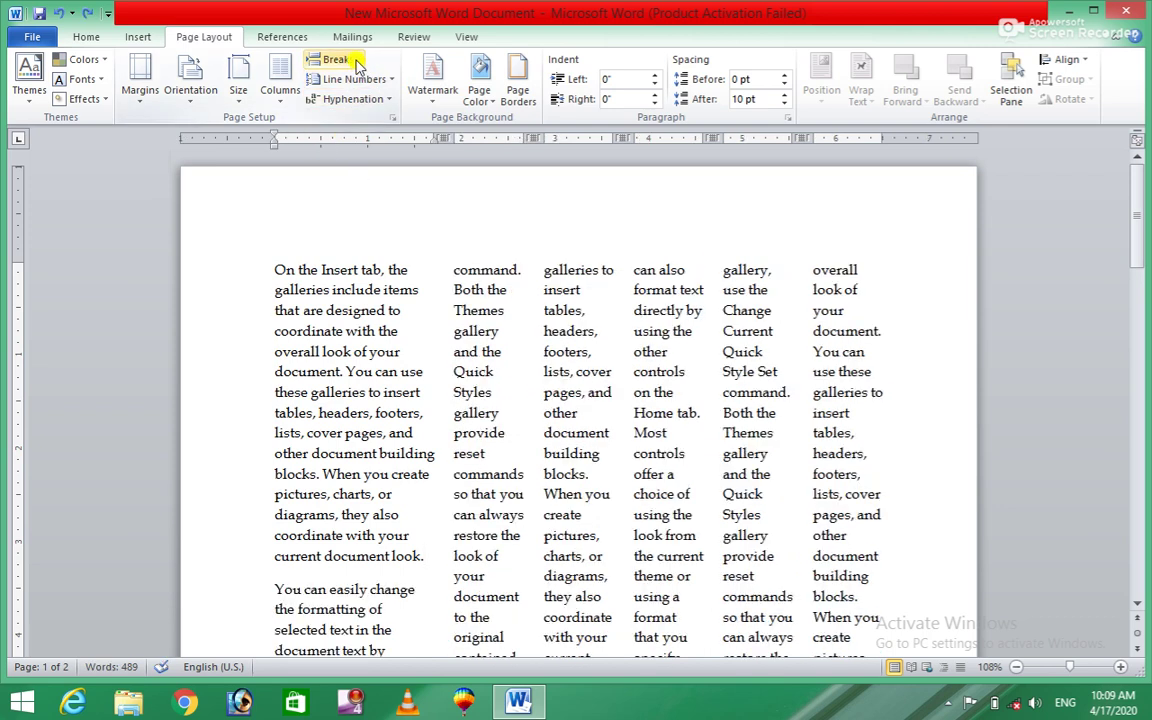
click(337, 60)
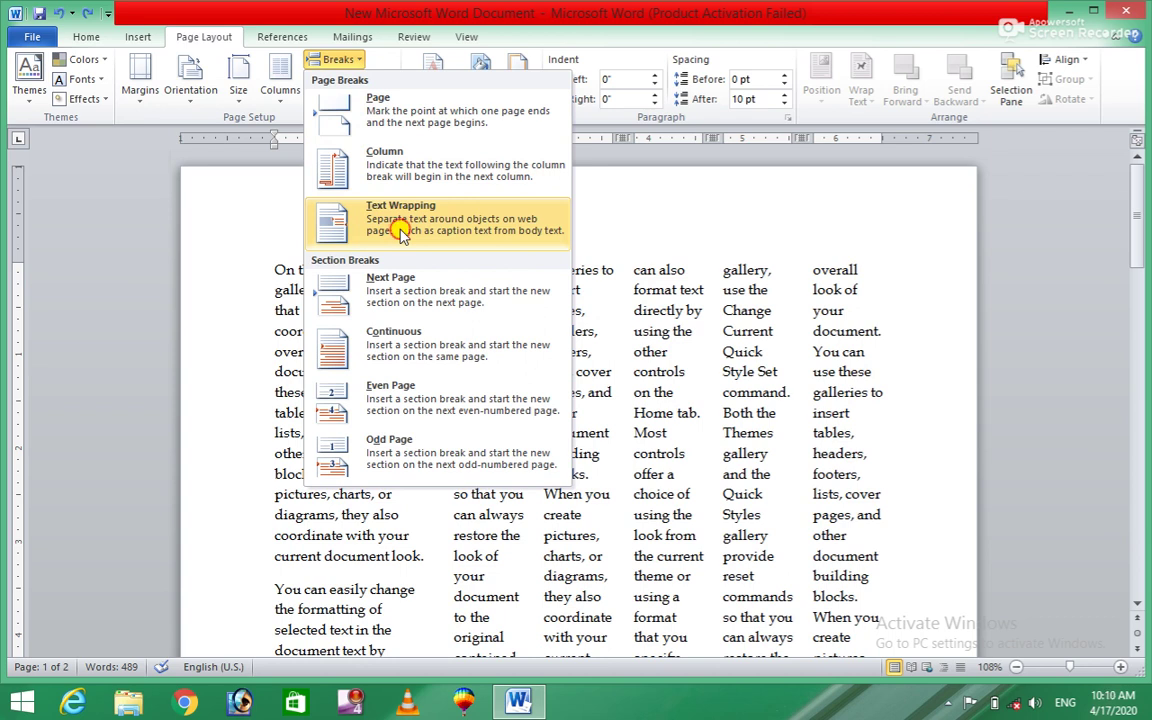
click(401, 231)
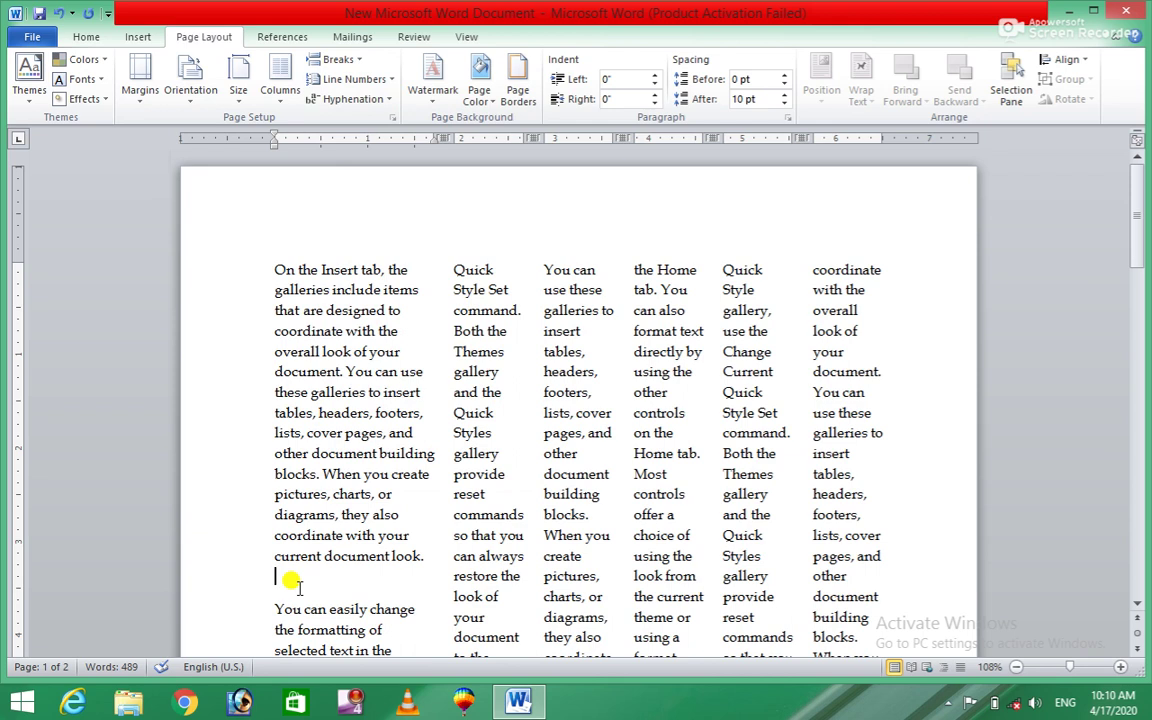
key(BackSpace)
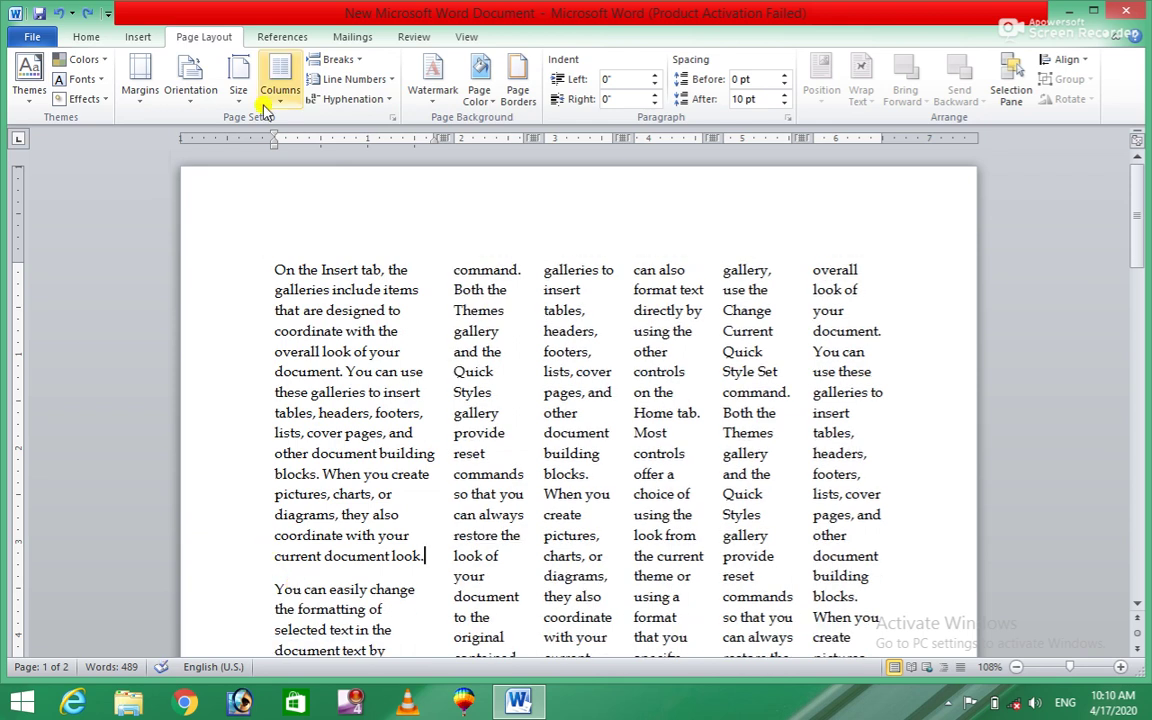
- Try next-page and continuous section breaks after the paragraph, scrolling to check each
click(336, 60)
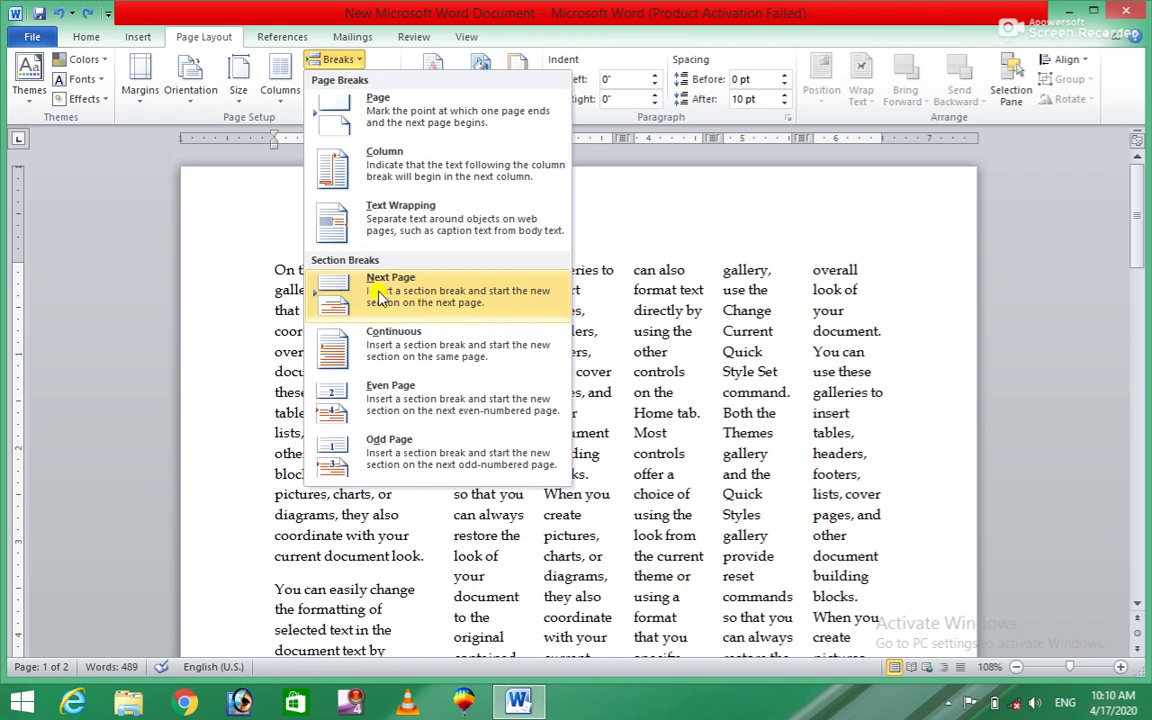
click(380, 297)
drag(1135, 372, 1128, 242)
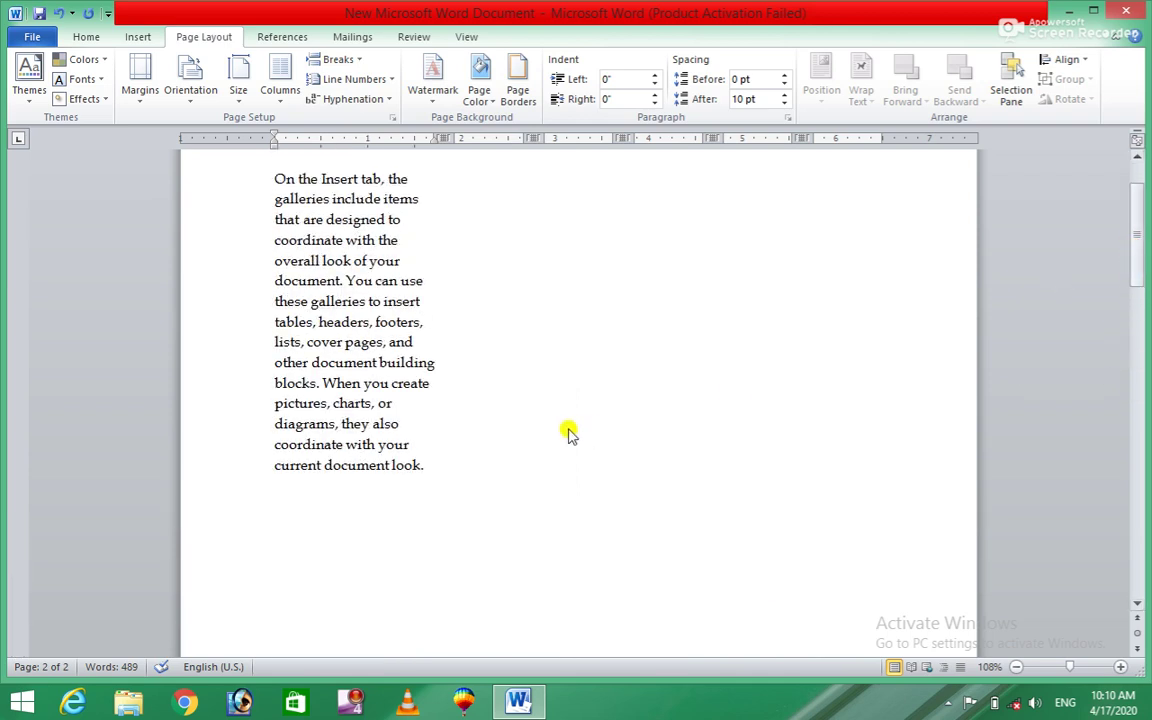
drag(1136, 250, 1147, 482)
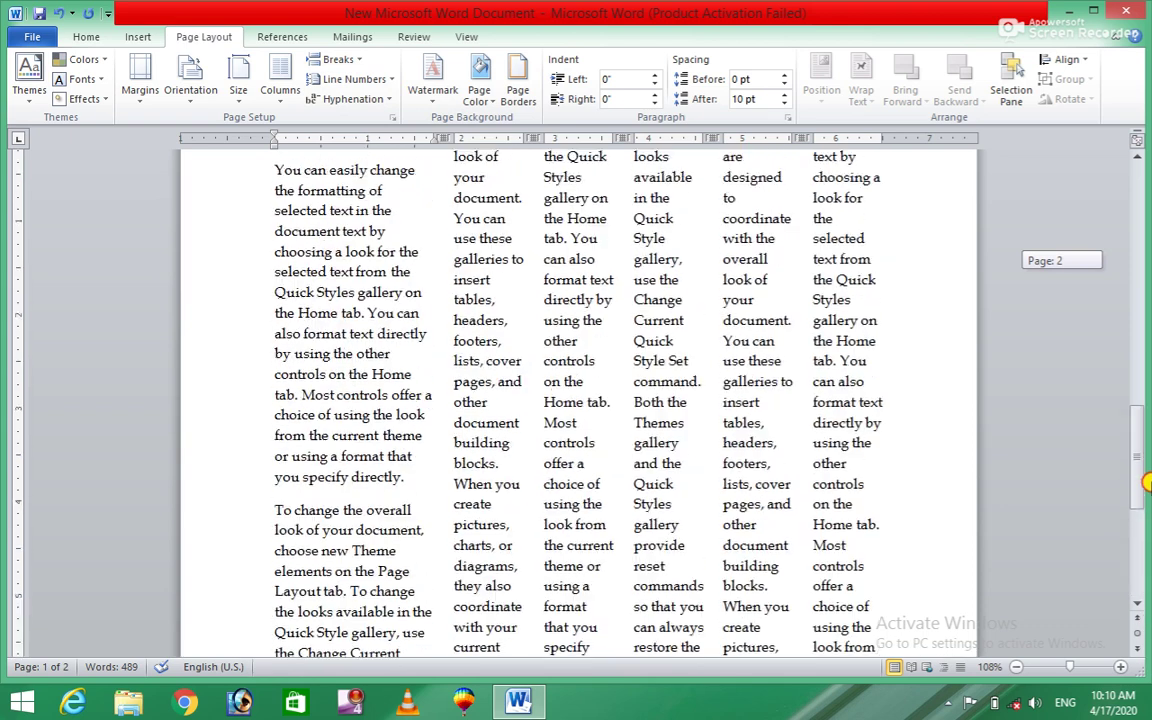
drag(1147, 482, 1139, 300)
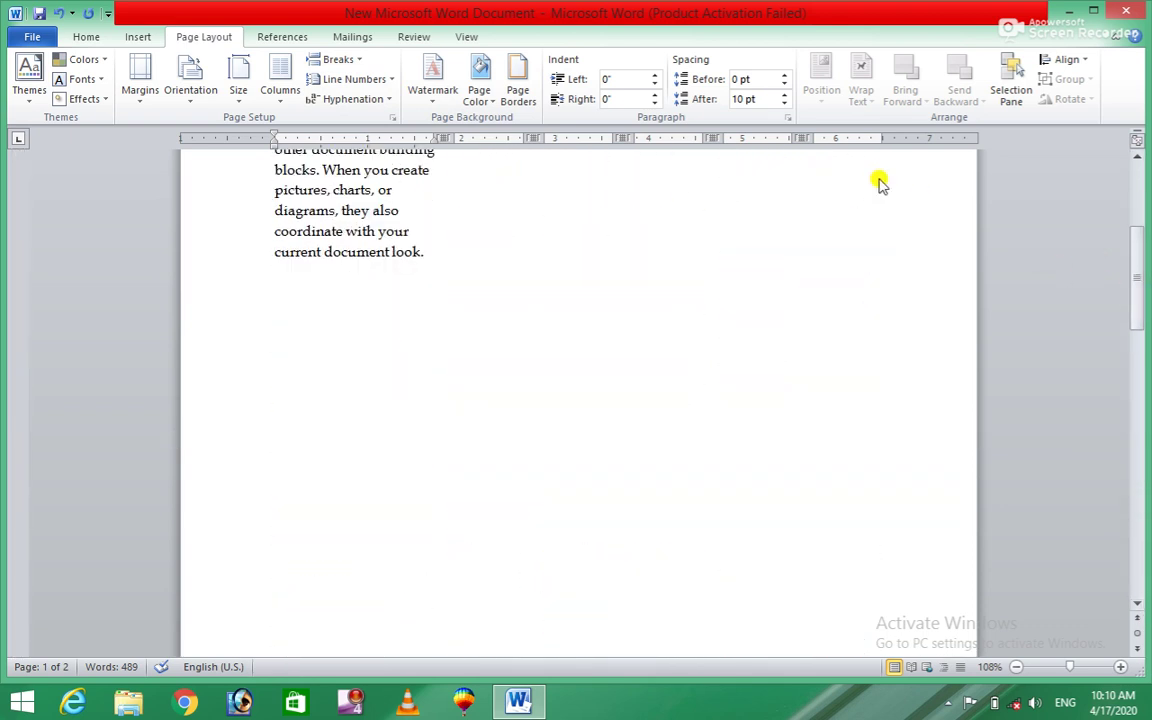
click(340, 60)
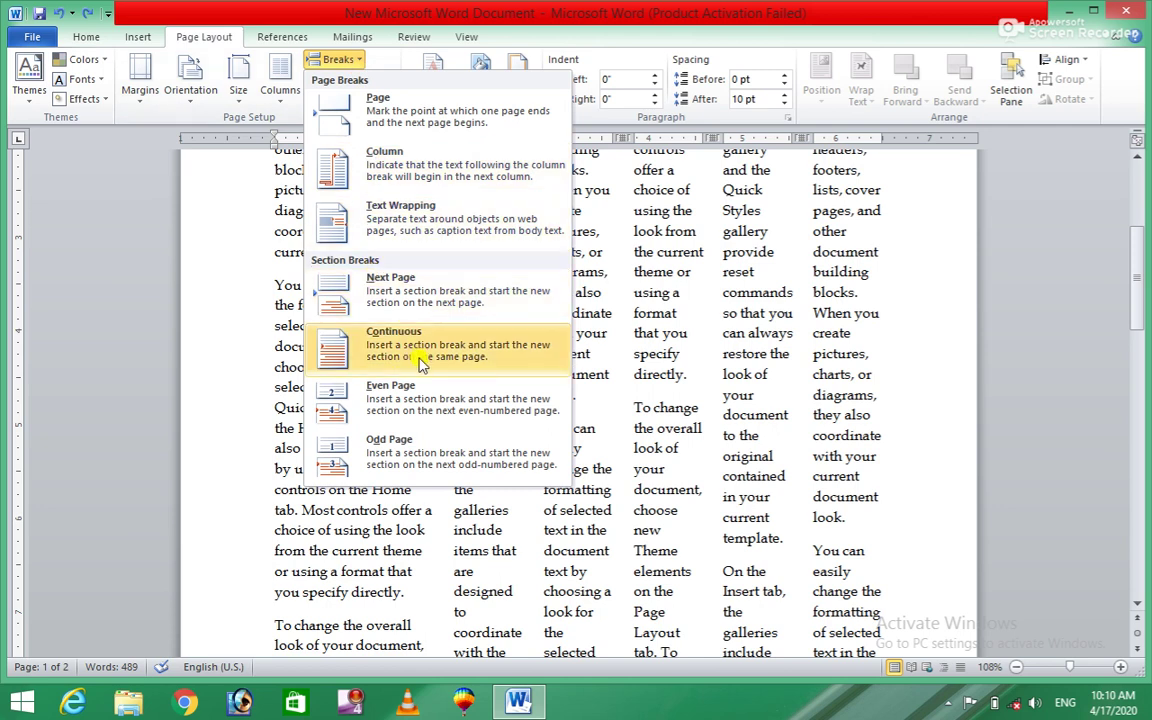
click(420, 362)
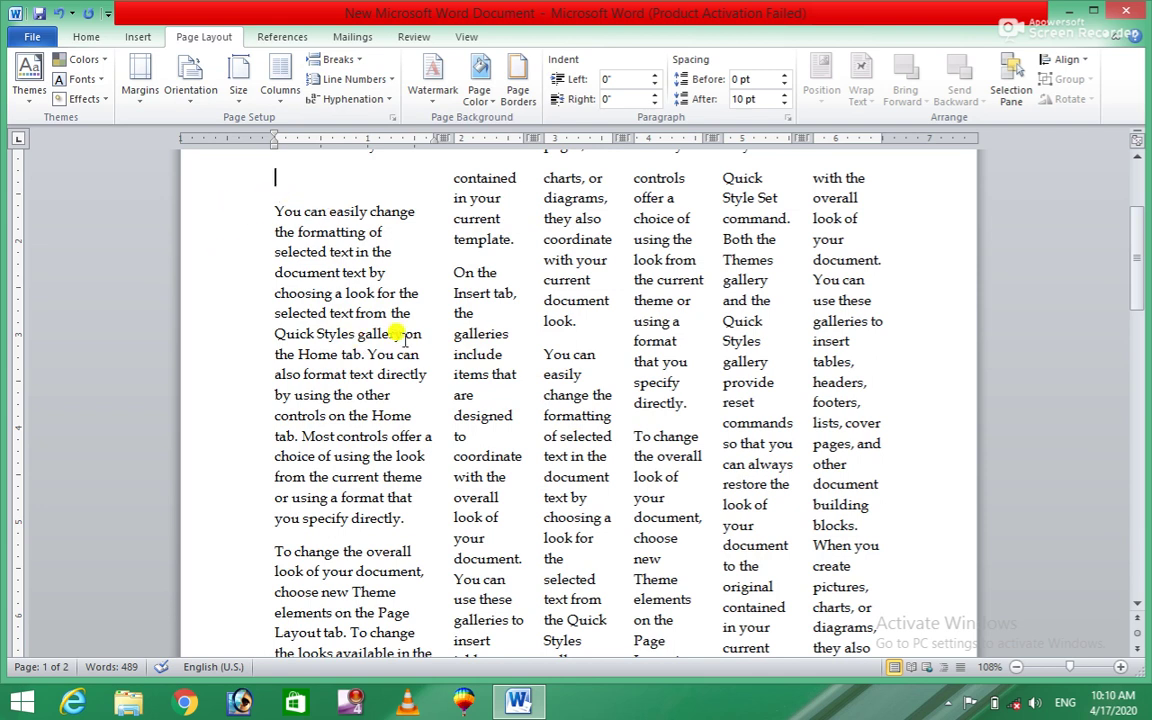
mouse_move(1136, 250)
mouse_down()
mouse_move(1142, 377)
mouse_move(1139, 230)
mouse_up()
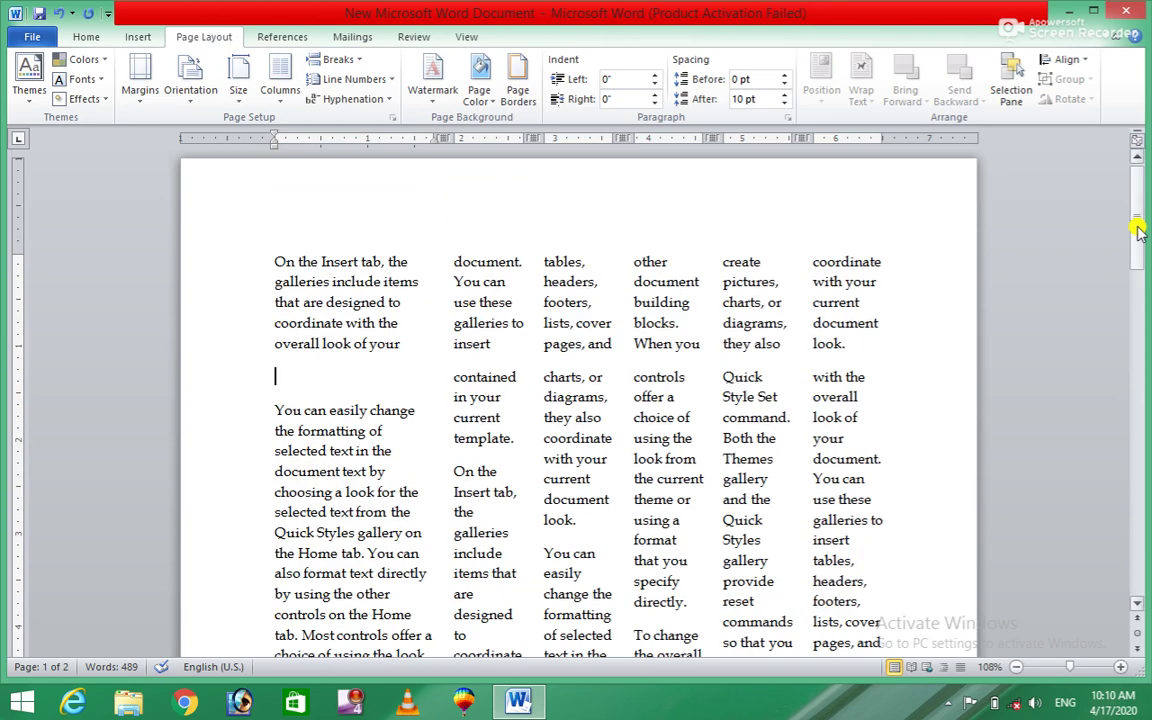
- Insert an Even Page section break after 'current document look.' and scroll to inspect the new page
click(345, 62)
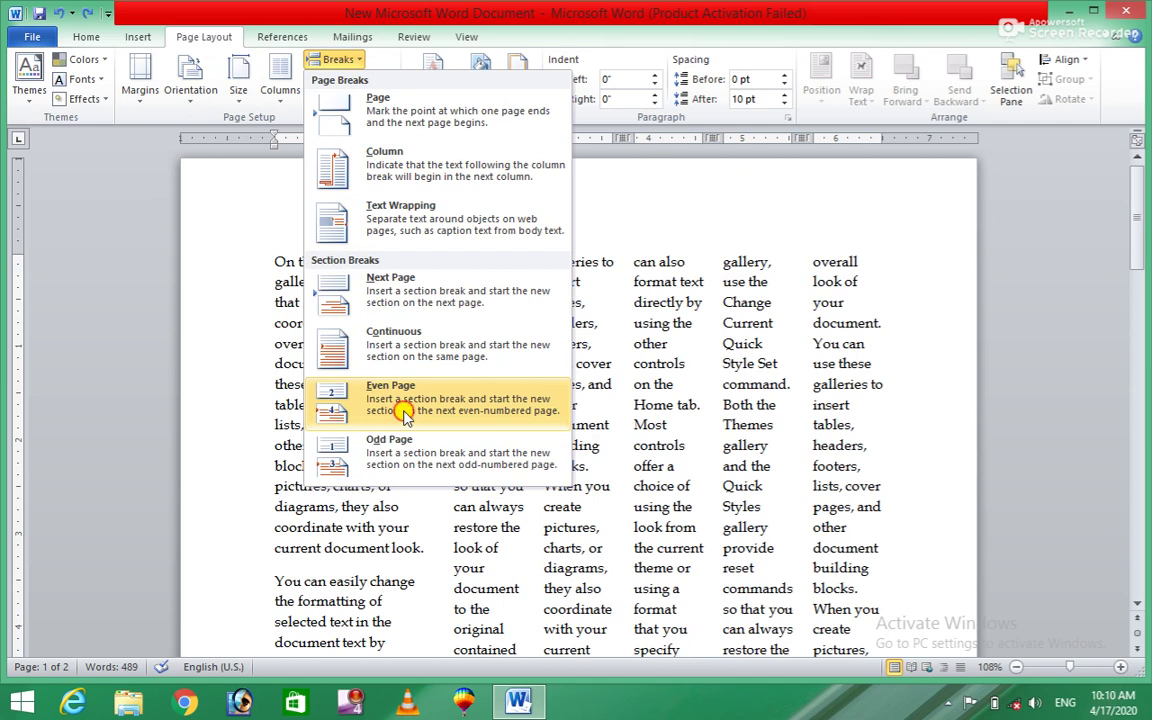
click(405, 412)
mouse_move(1140, 372)
mouse_down()
mouse_move(1129, 190)
mouse_move(1146, 590)
mouse_up()
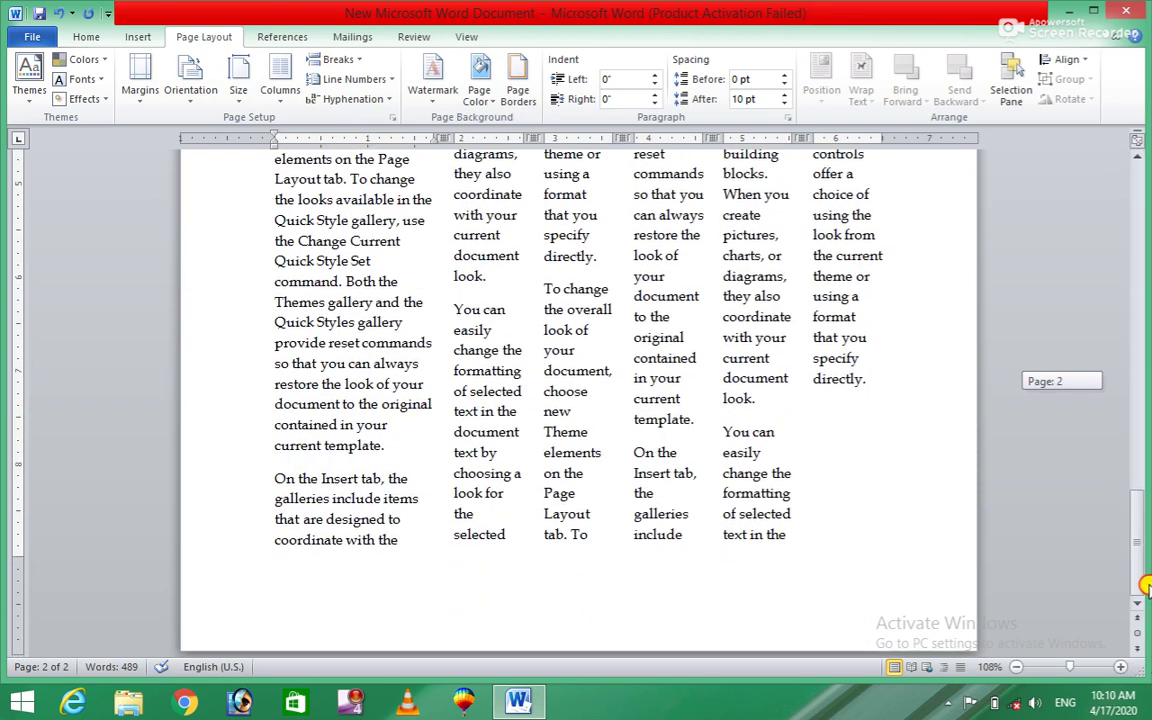
drag(1146, 590, 1146, 200)
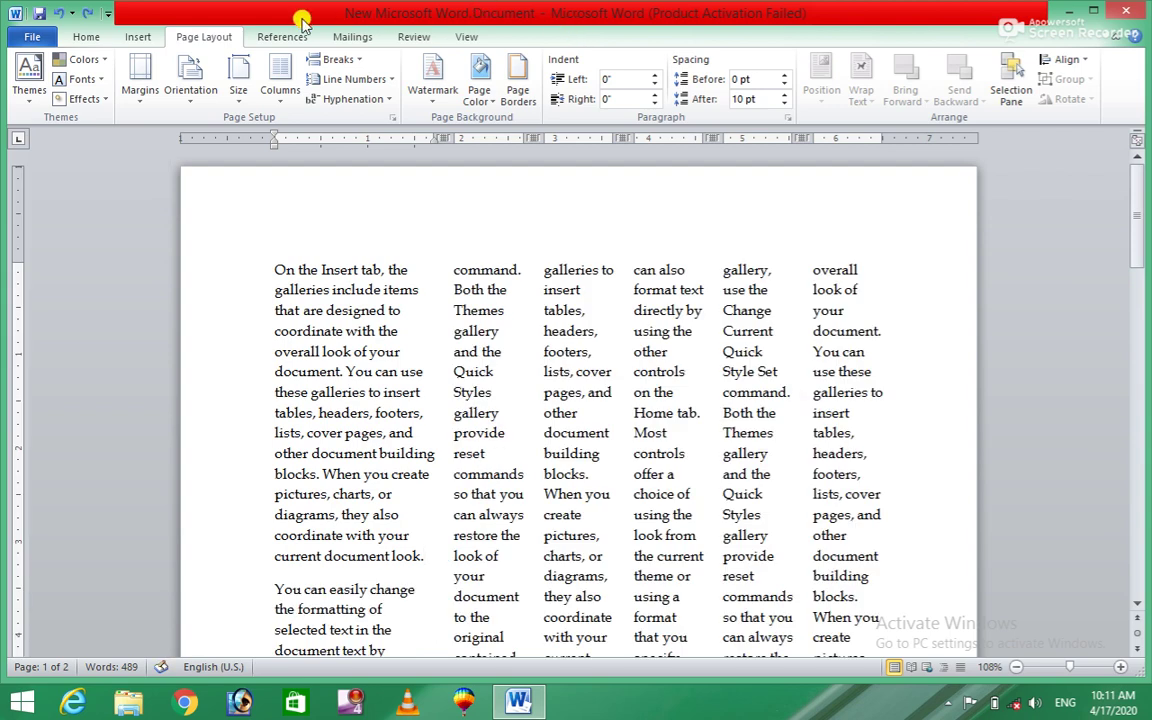
click(330, 58)
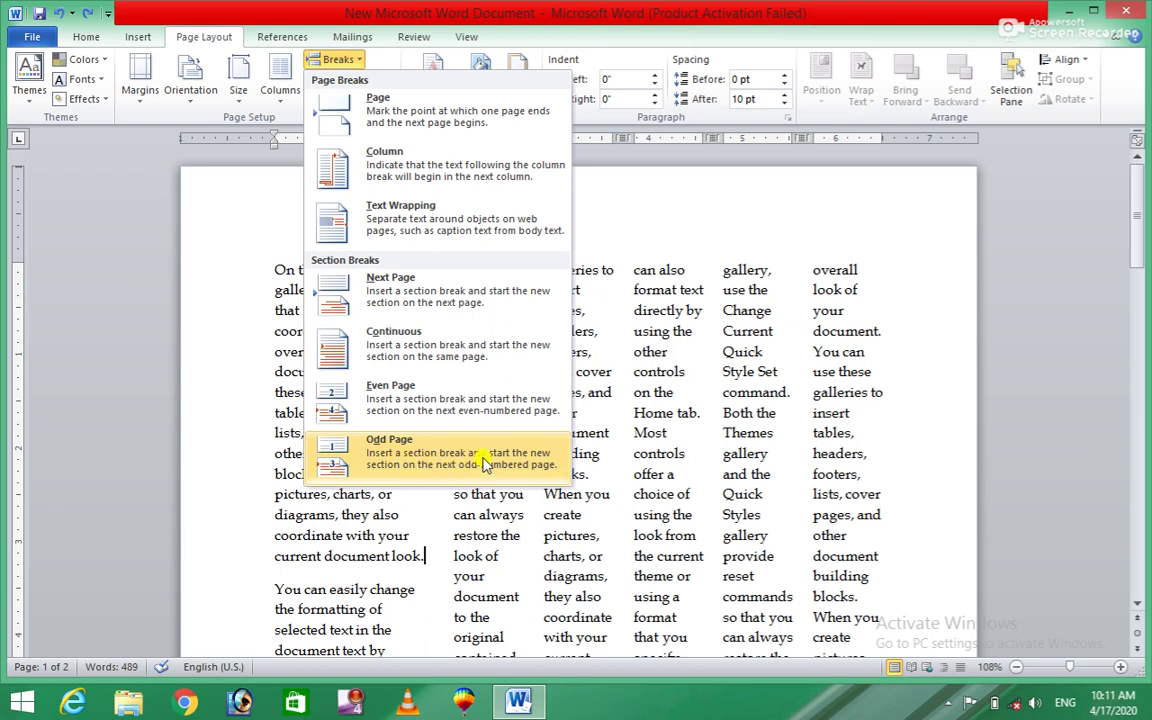
- Add an Odd Page section break after 'current document look.' and scroll through the three pages
click(483, 462)
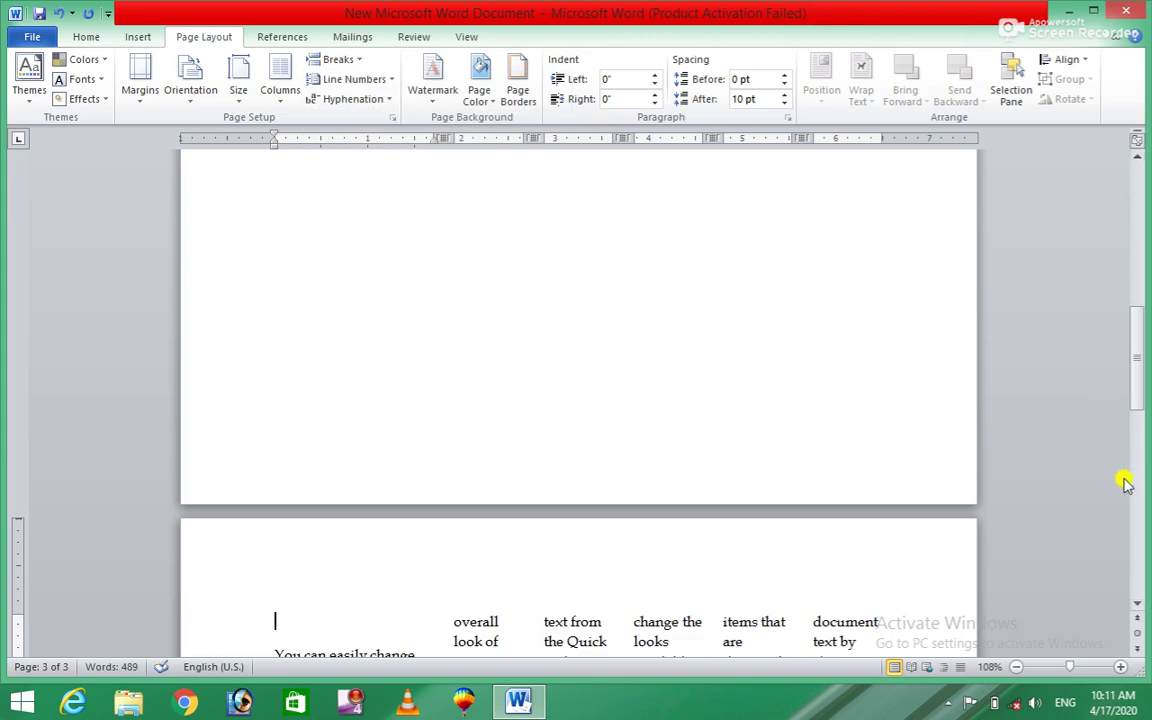
drag(1139, 365, 1145, 450)
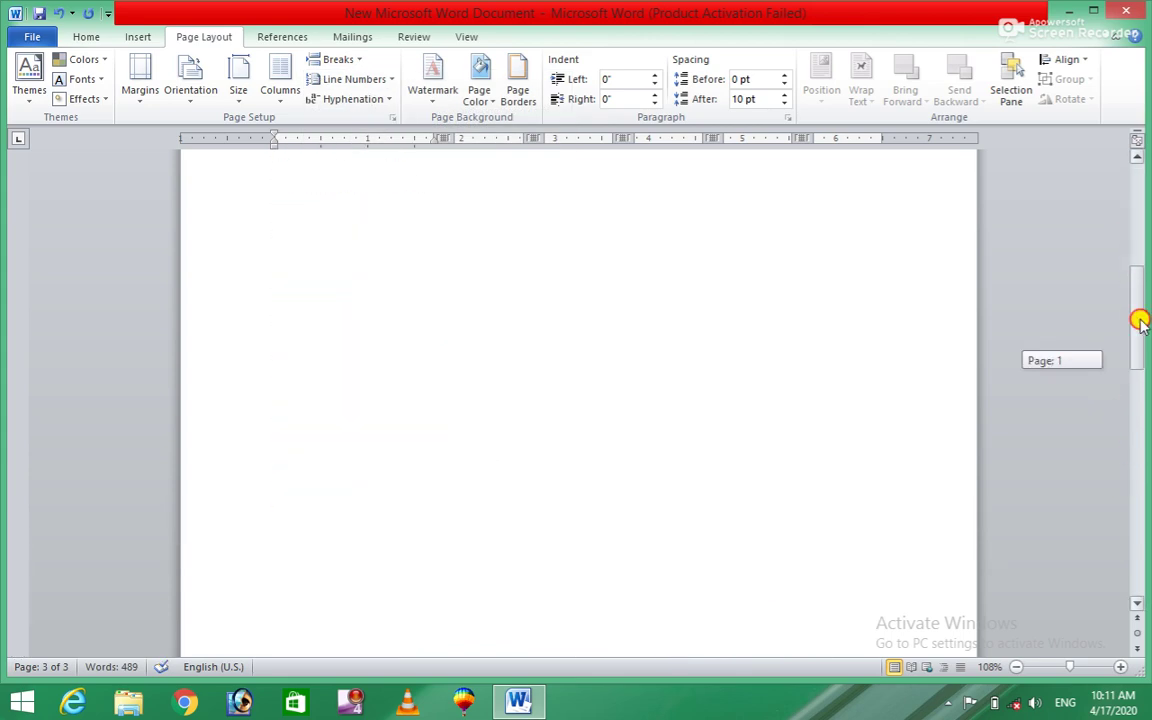
mouse_move(1146, 450)
mouse_down()
mouse_move(1112, 205)
mouse_move(1140, 500)
mouse_move(1099, 261)
mouse_up()
scroll(1097, 260, down, 5)
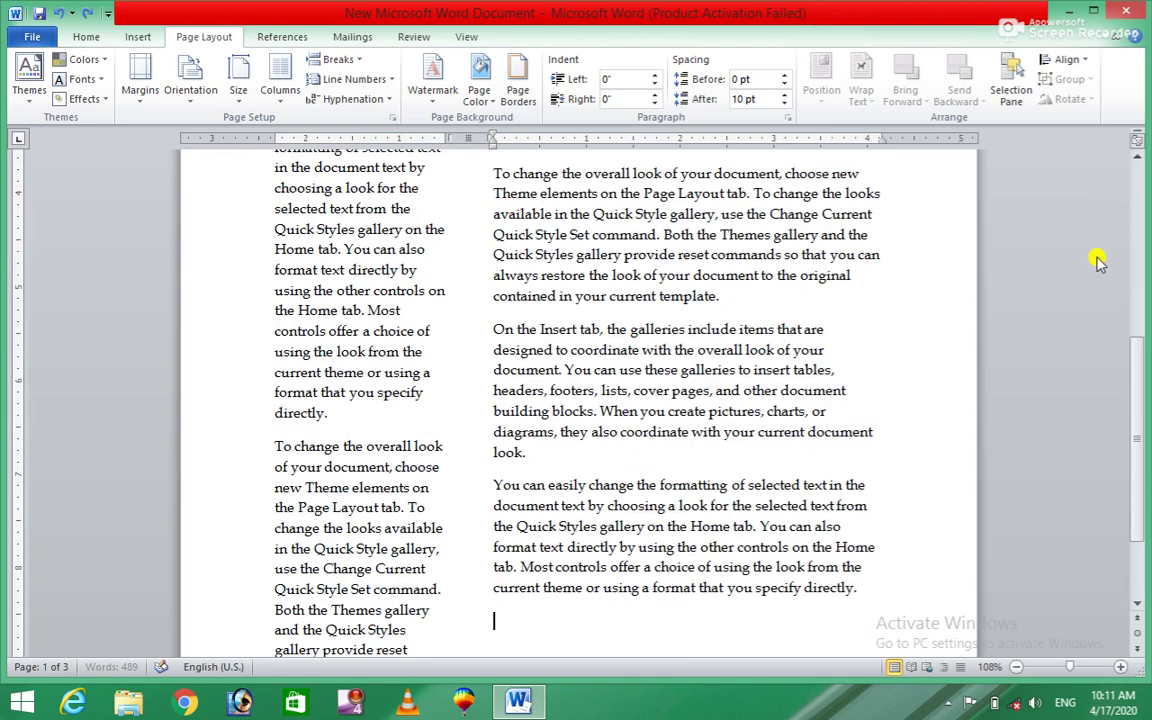
- Undo the generated random text and the six-column layout
scroll(1097, 260, down, 5)
scroll(1096, 260, down, 5)
key(ctrl+z)
key(ctrl+z)
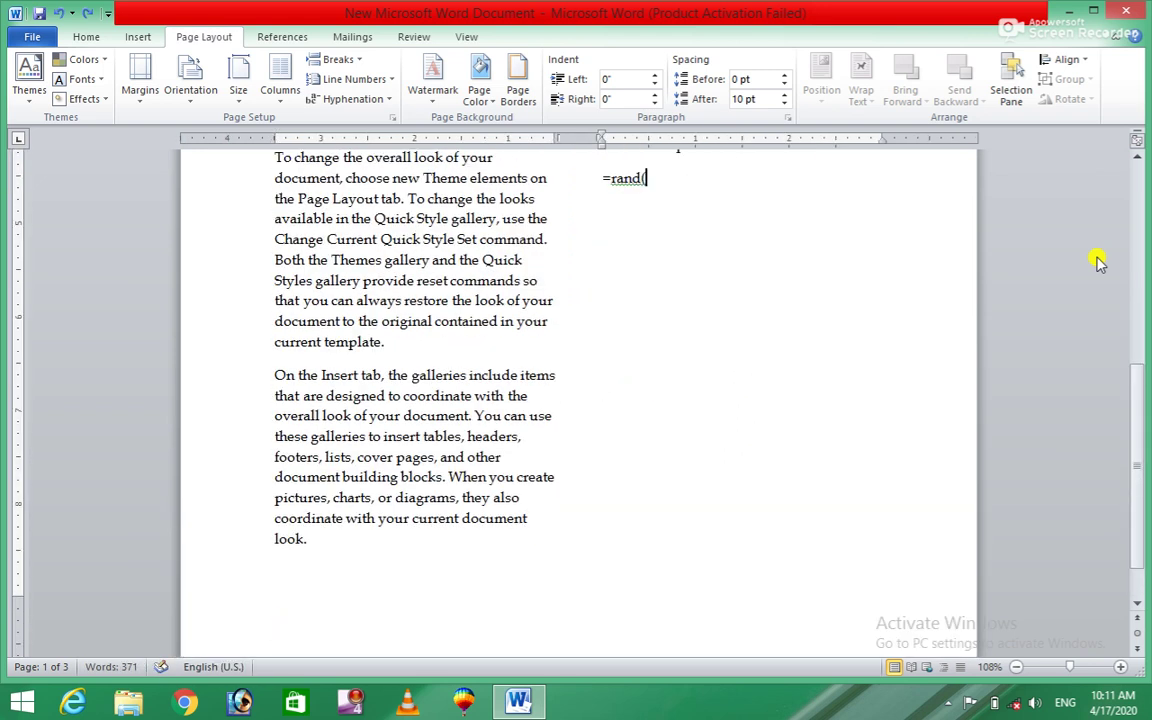
key(ctrl+z)
key(ctrl+z)
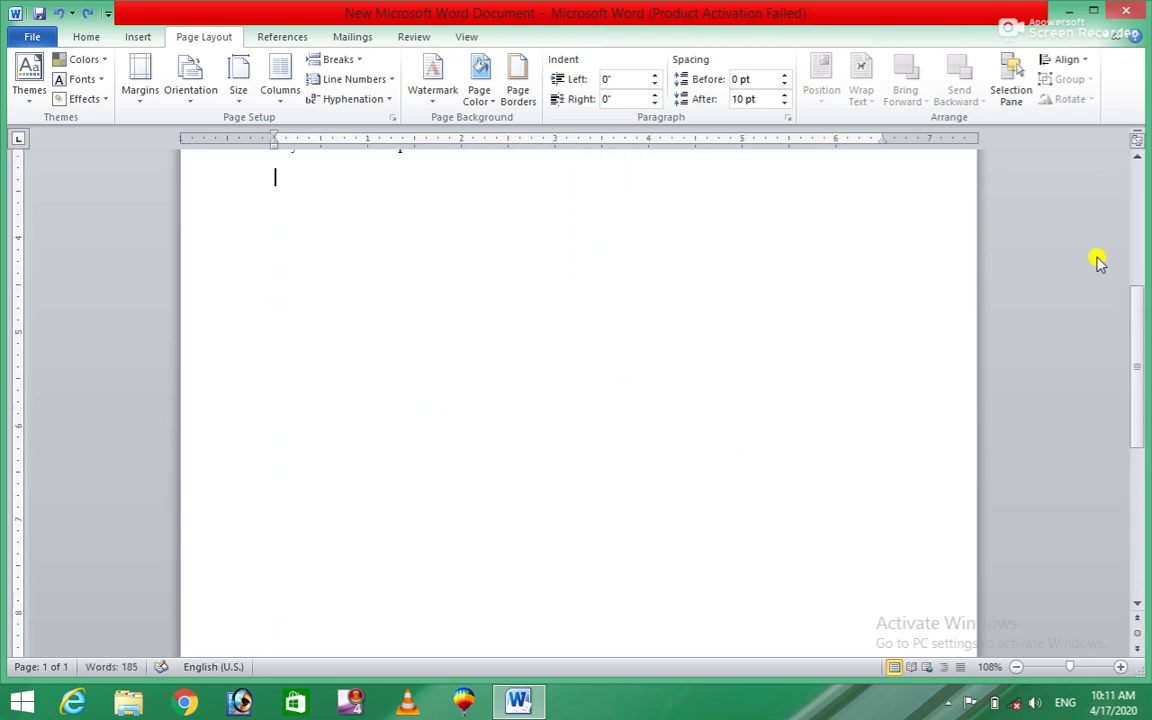
key(ctrl+z)
key(ctrl+z)
key(ctrl+z)
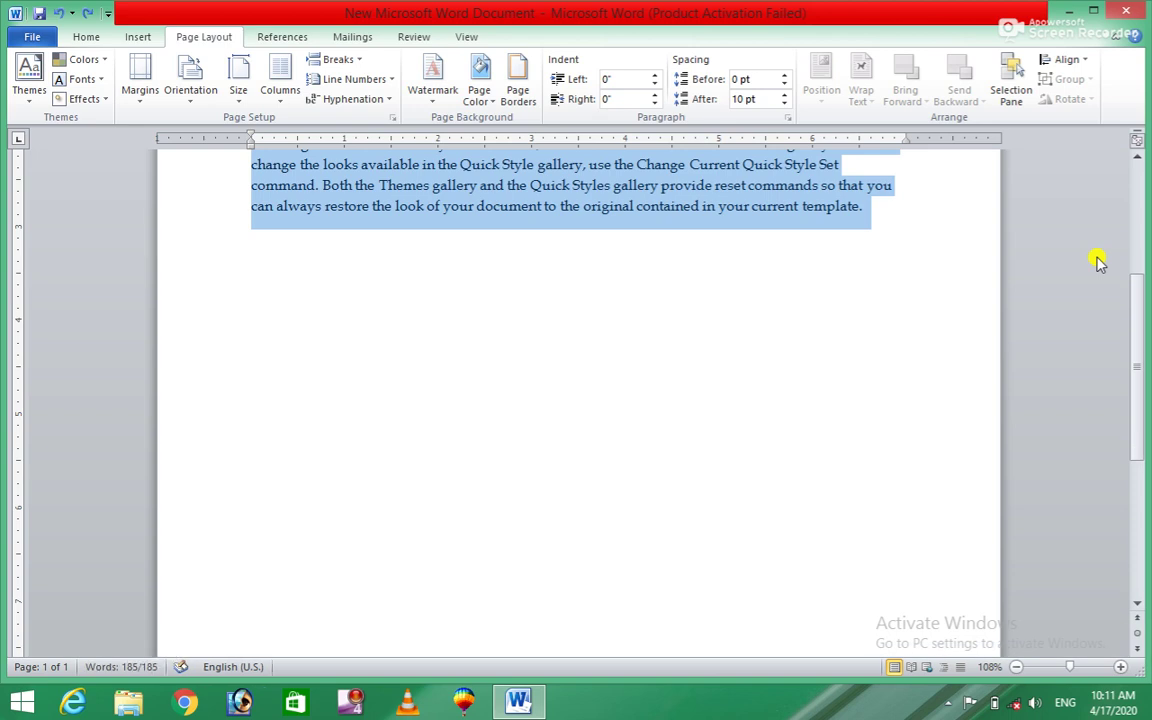
drag(1140, 375, 1130, 185)
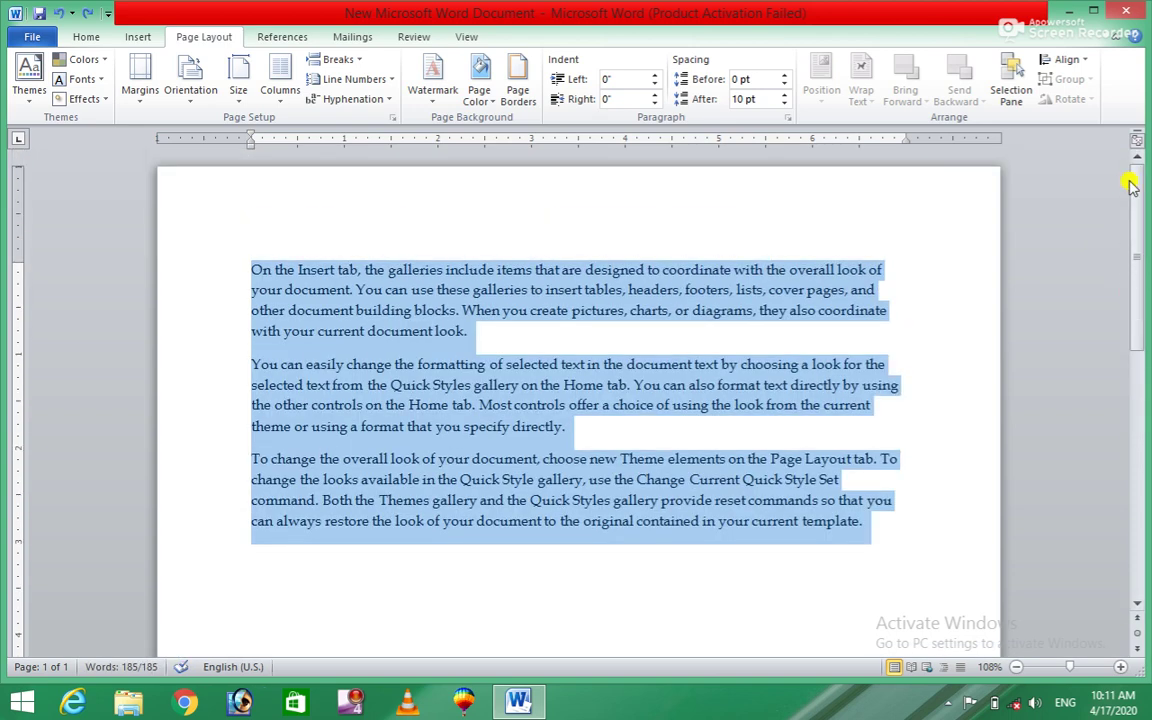
- Paste the copied sample paragraphs three times after the last paragraph
click(896, 521)
text(On the Insert tab, the galleries include items that are designed to coordinate with the overall look of your document. You can use these galleries to insert tables, headers, footers, lists, cover pages, and other document building blocks. When you create pictures, charts, or diagrams, they also coordinate with your current document look. You can easily change the formatting of selected text in the document text by choosing a look for the selected text from the Quick Styles gallery on the Home tab. You can also format text directly by using the other controls on the Home tab. Most controls offer a choice of using the look from the current theme or using a format that you specify directly. To change the overall look of your document, choose new Theme elements on the Page Layout tab. To change the looks available in the Quick Style gallery, use the Change Current Quick Style Set command. Both the Themes gallery and the Quick Styles gallery provide reset commands so that you can always restore the look of your document to the original contained in your current template.)
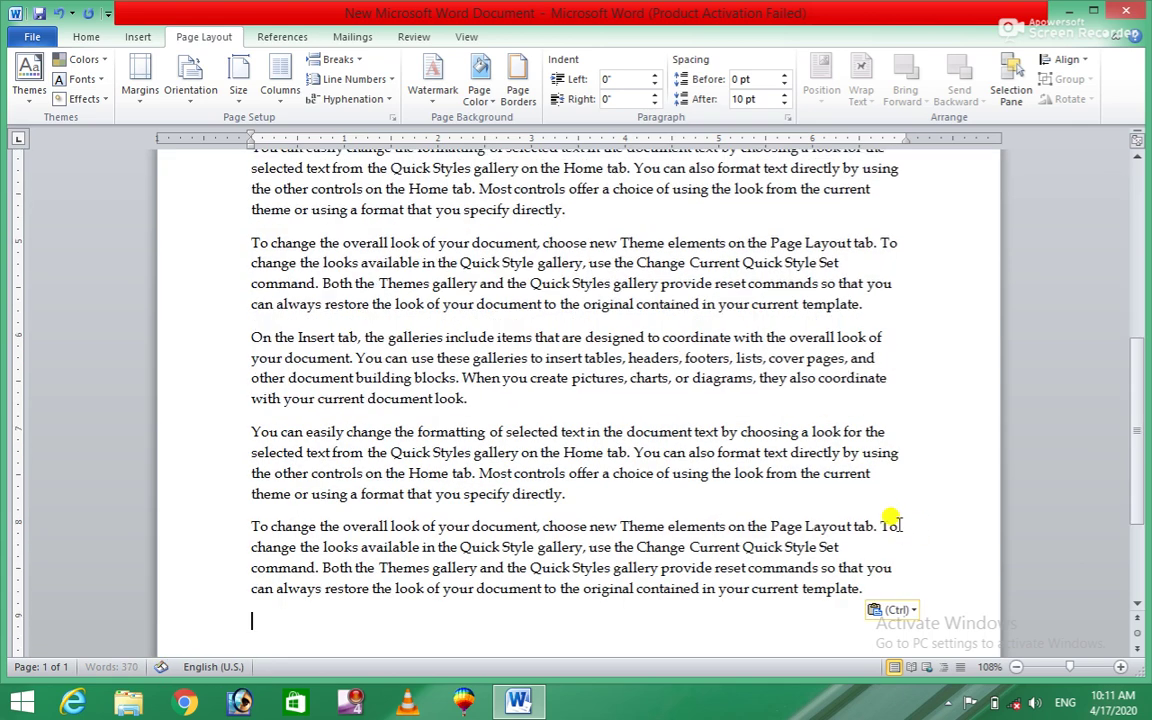
key(ctrl+v)
key(ctrl+v)
key(ctrl+v)
key(ctrl+v)
key(ctrl+v)
key(ctrl+v)
key(ctrl+v)
key(ctrl+v)
key(ctrl+v)
key(ctrl+v)
key(ctrl+v)
key(ctrl+v)
key(ctrl+v)
key(ctrl+v)
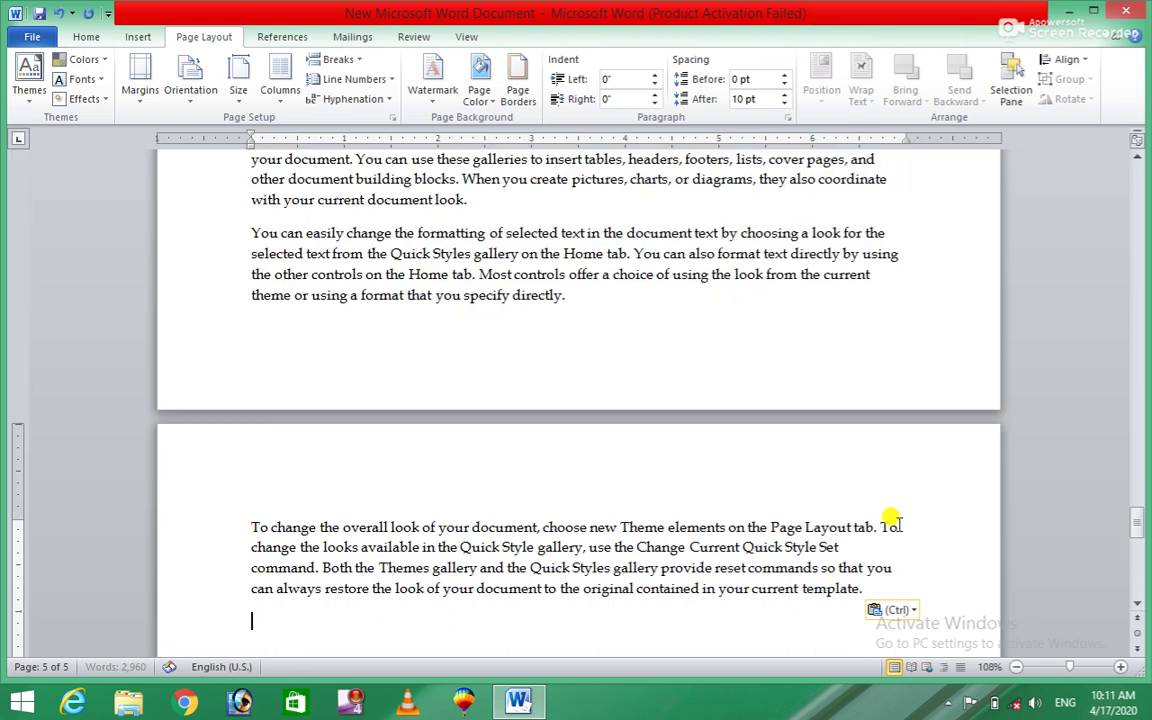
text(On the Insert tab, the galleries include items that are designed to coordinate with the overall look of your document. You can use these galleries to insert tables, headers, footers, lists, cover pages, and other document building blocks. When you create pictures, charts, or diagrams, they also coordinate with your current document look. You can easily change the formatting of selected text in the document text by choosing a look for the selected text from the Quick Styles gallery on the Home tab. You can also format text directly by using the other controls on the Home tab. Most controls offer a choice of using the look from the current theme or using a format that you specify directly. To change the overall look of your document, choose new Theme elements on the Page Layout tab. To change the looks available in the Quick Style gallery, use the Change Current Quick Style Set command. Both the Themes gallery and the Quick Styles gallery provide reset commands so that you can always restore the look of your document to the original contained in your current template.)
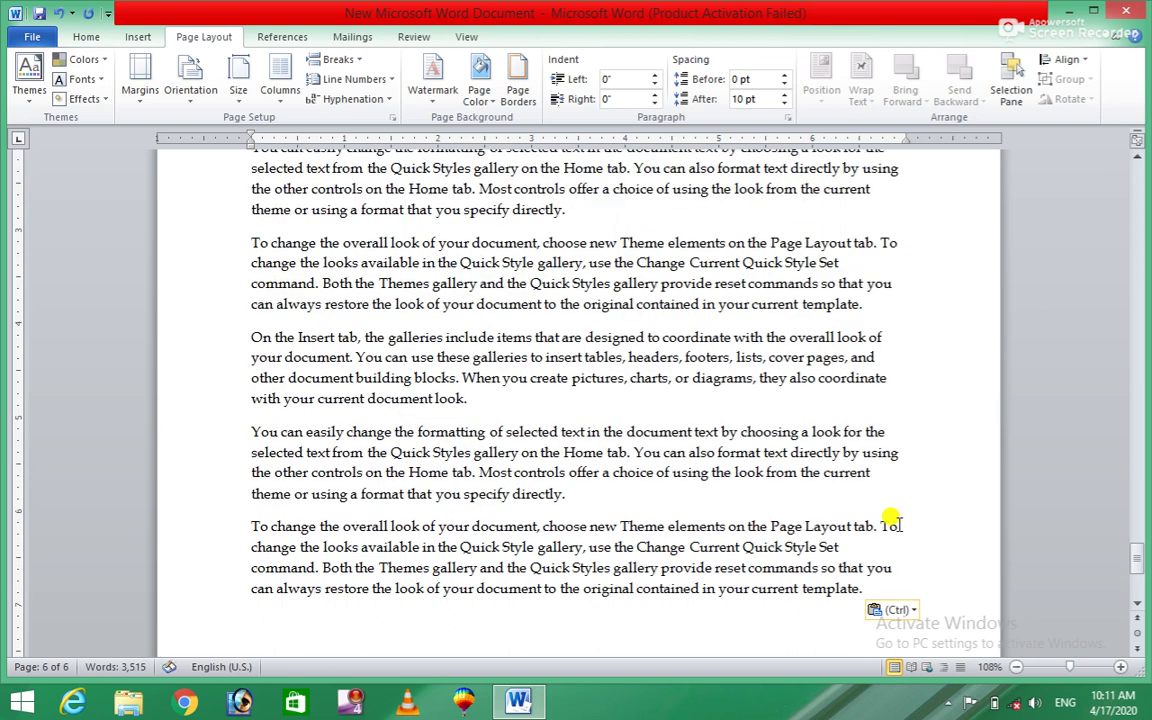
- Insert an Odd Page section break and scroll up through the lengthened document
click(333, 60)
click(357, 63)
click(356, 63)
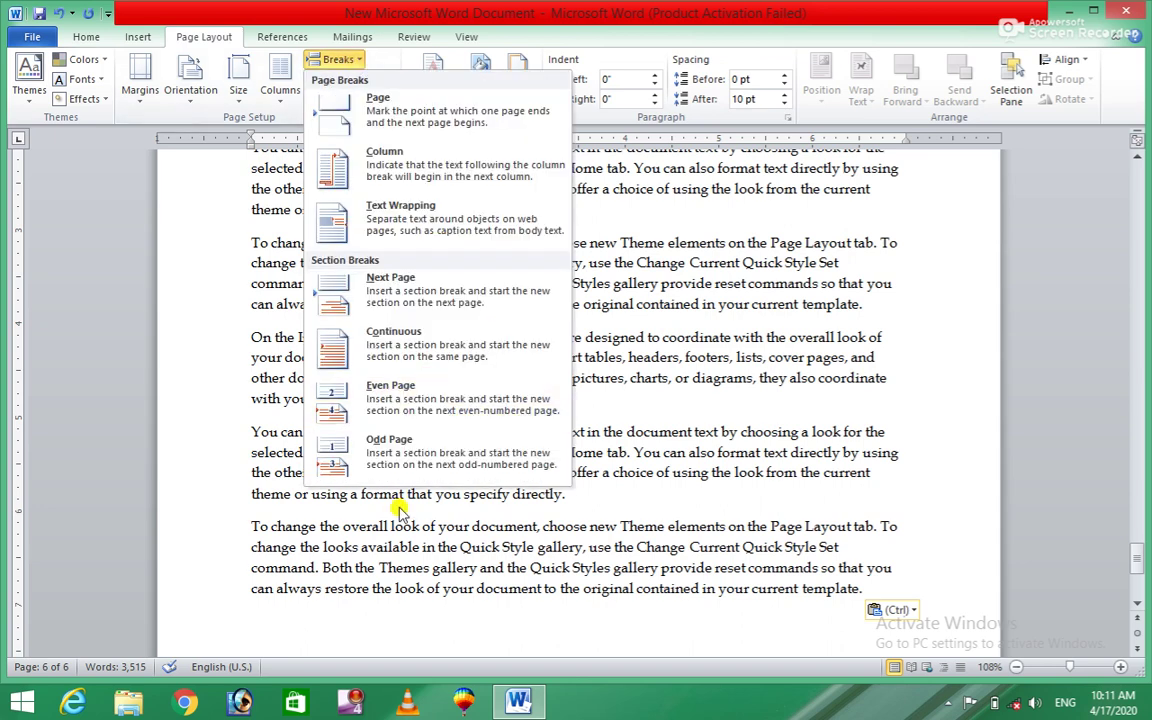
click(400, 455)
drag(1133, 530, 1131, 107)
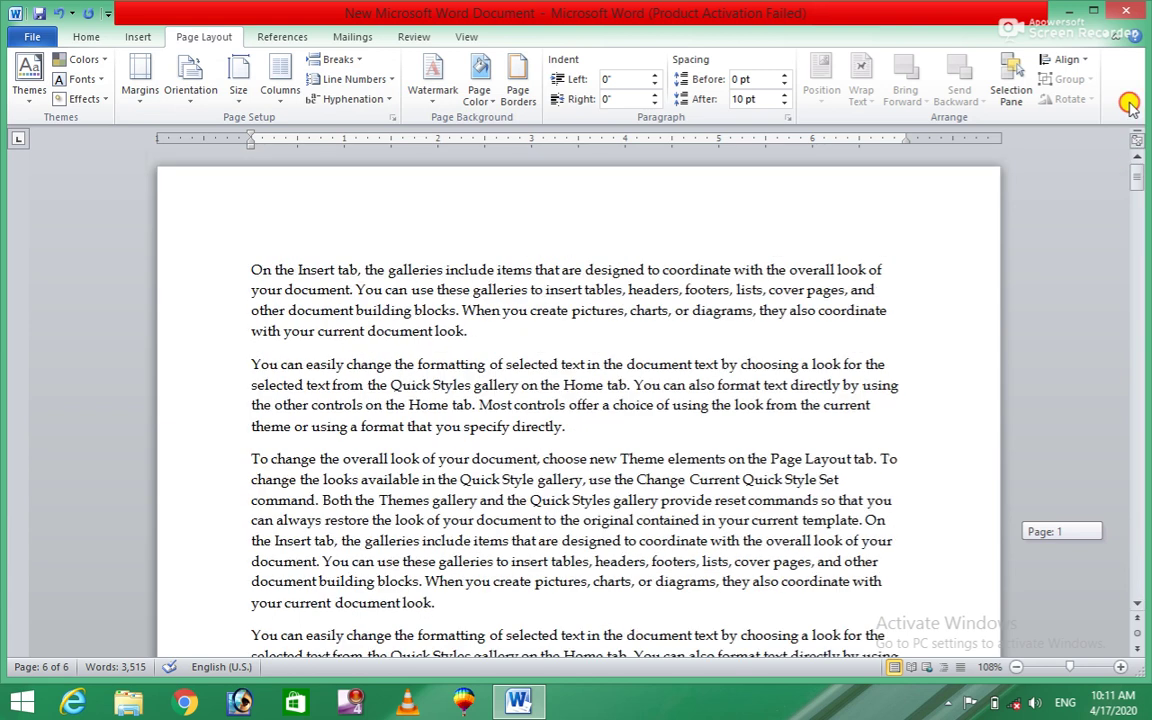
key(ctrl+a)
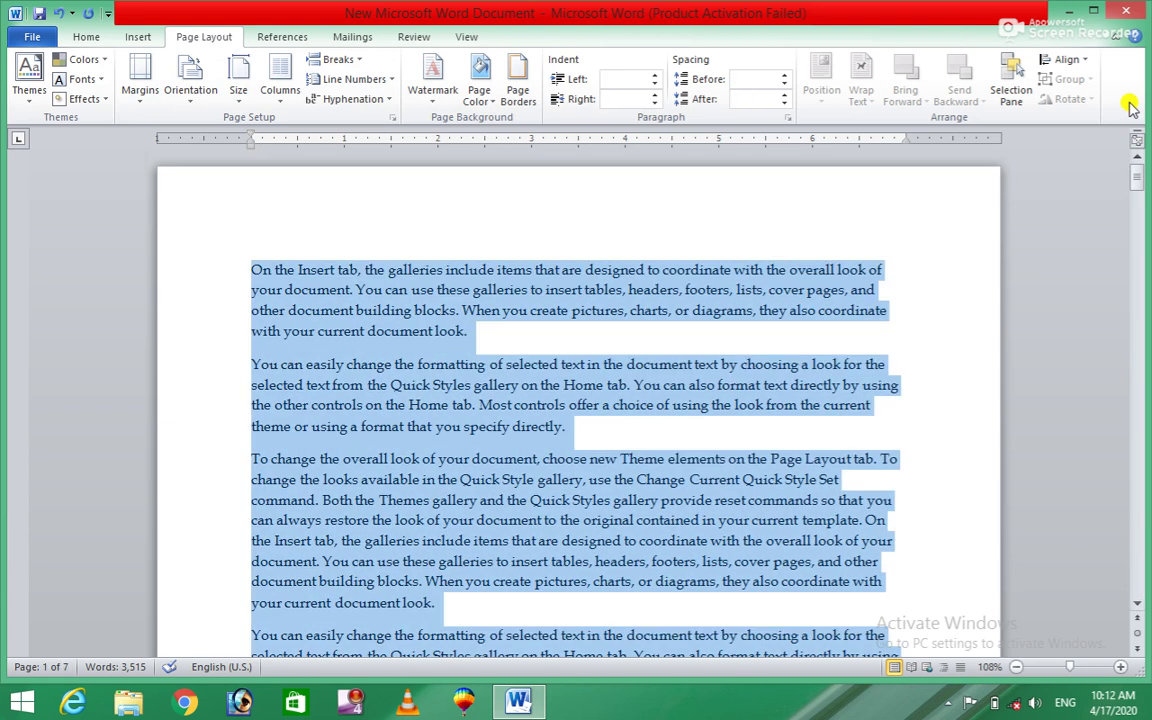
- Insert an Even Page and then an Odd Page section break, scrolling to check each
click(336, 59)
click(376, 409)
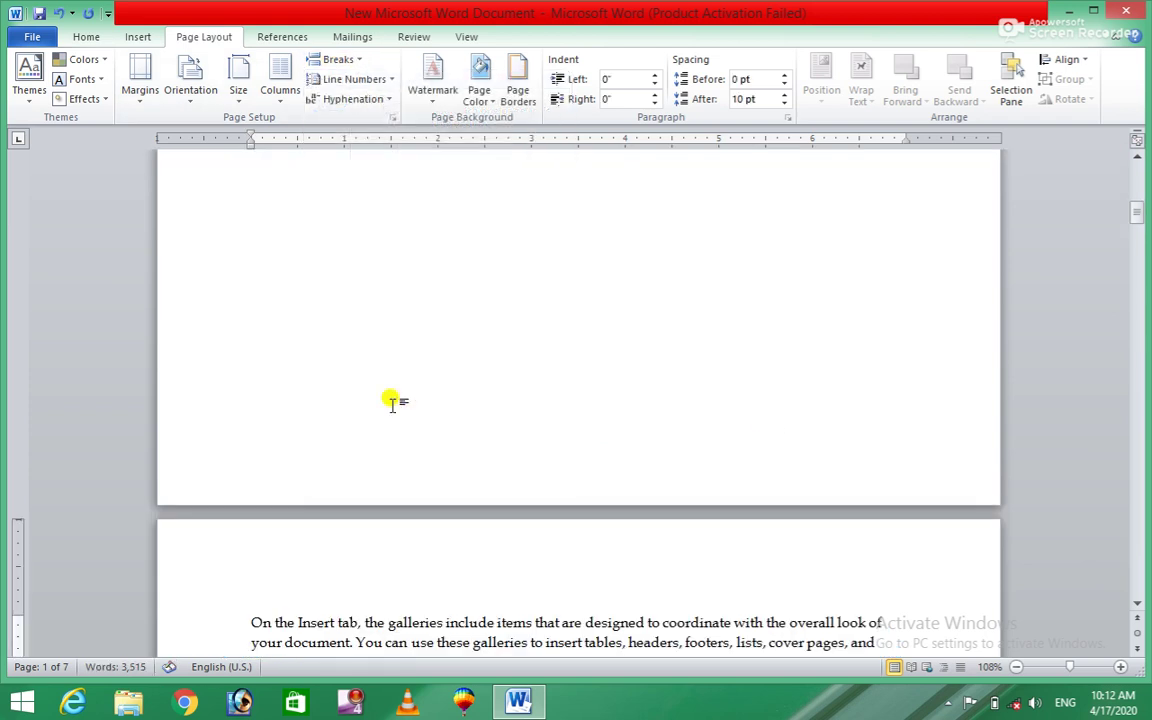
mouse_move(1129, 217)
mouse_down()
mouse_move(1137, 200)
mouse_move(1141, 406)
mouse_move(1125, 108)
mouse_up()
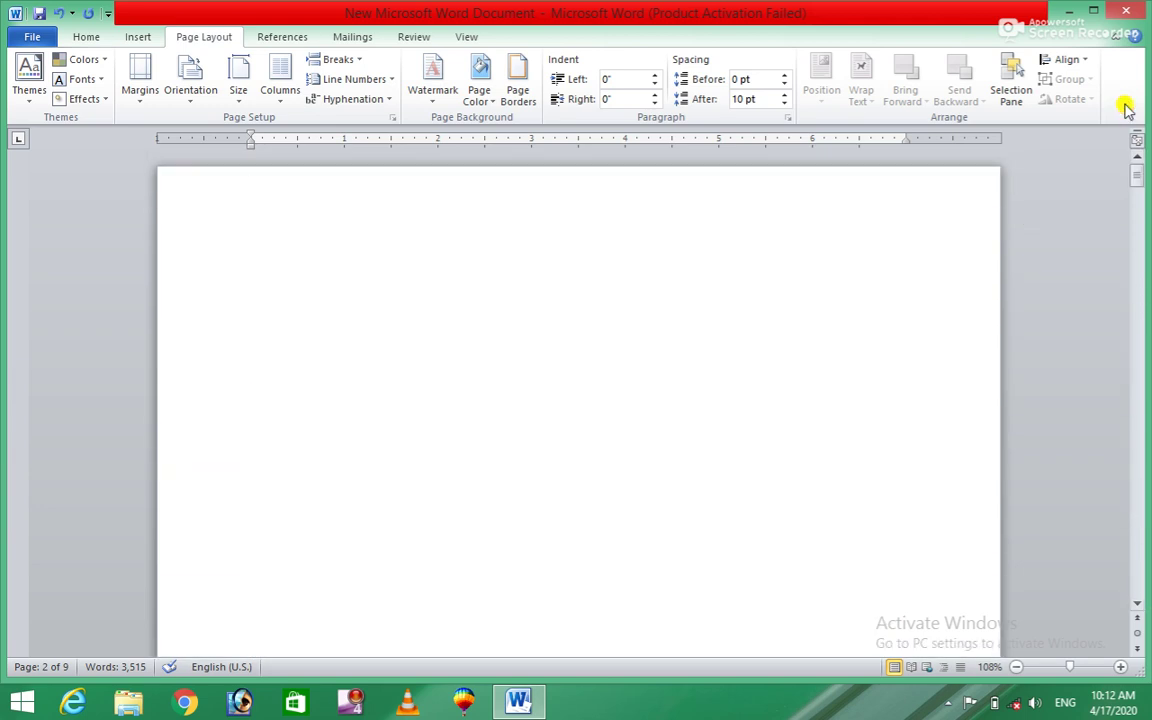
click(355, 64)
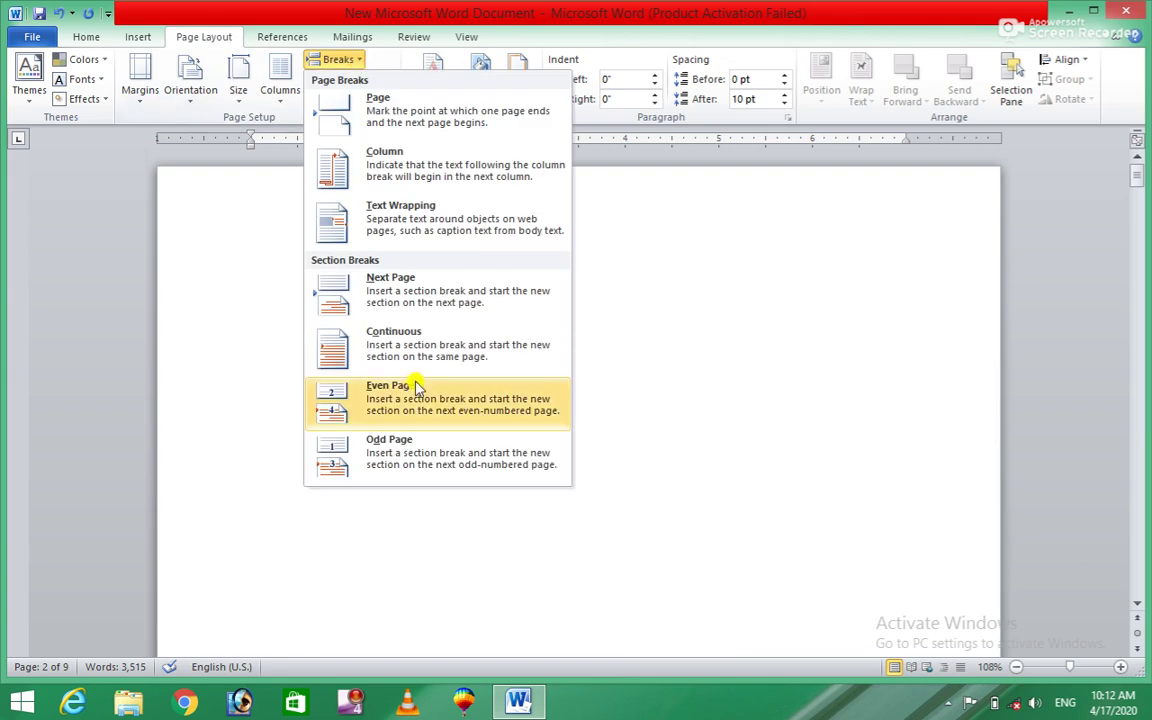
click(399, 443)
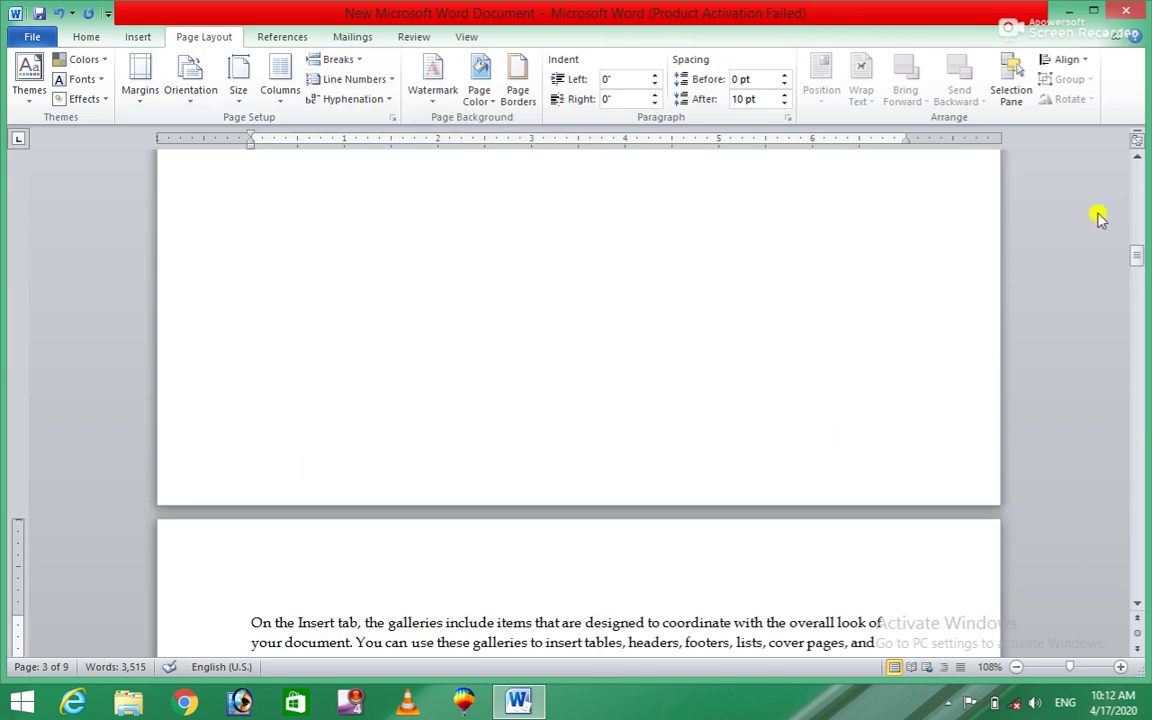
mouse_move(1136, 257)
mouse_down()
mouse_move(1139, 155)
mouse_move(1142, 280)
mouse_up()
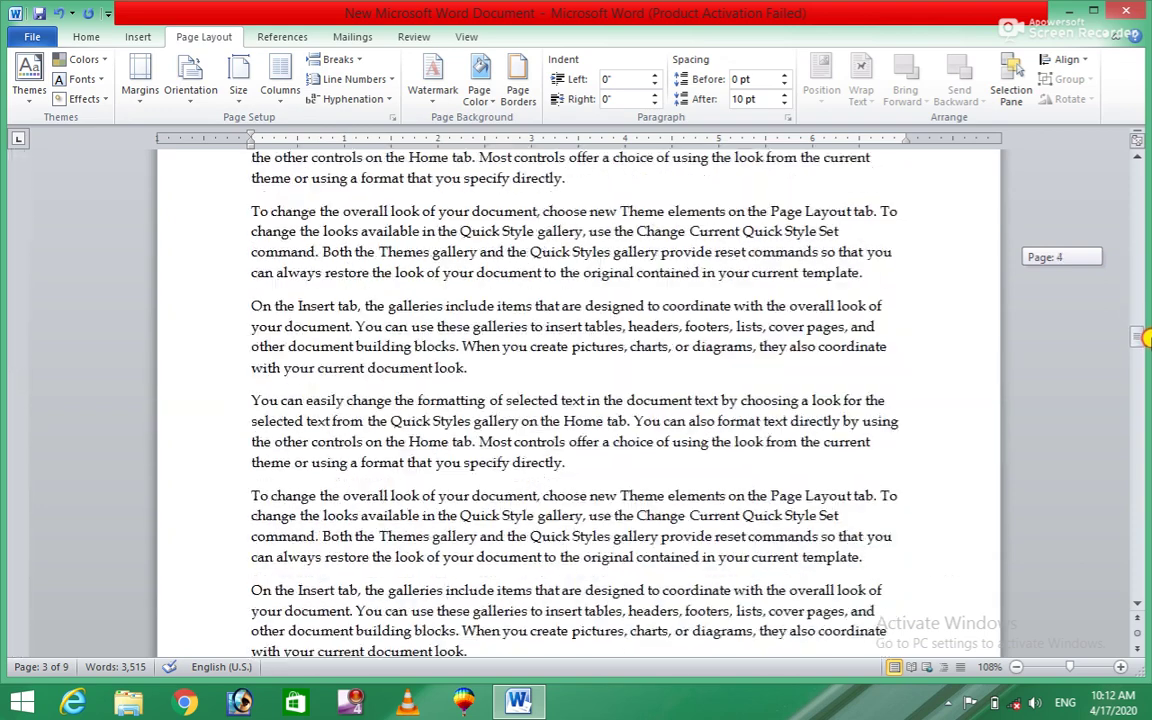
mouse_move(1146, 280)
mouse_down()
mouse_move(1146, 493)
mouse_move(1137, 120)
mouse_up()
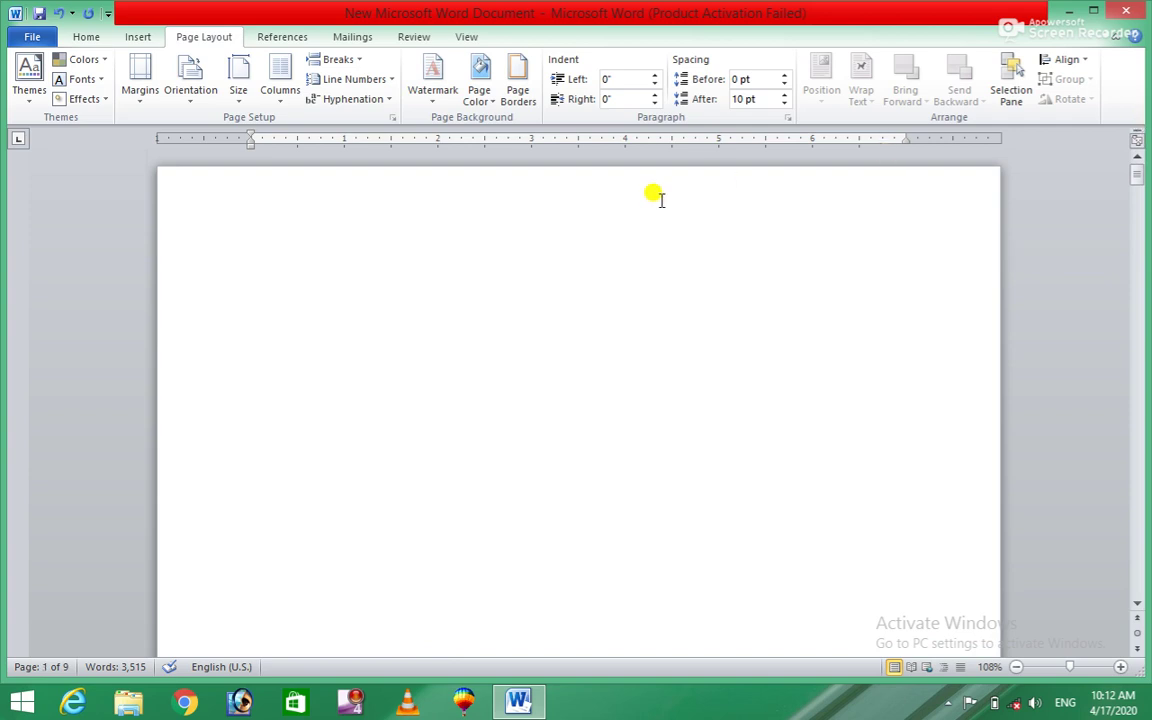
- Delete the extra material from the insertion point to the end of the document
click(363, 61)
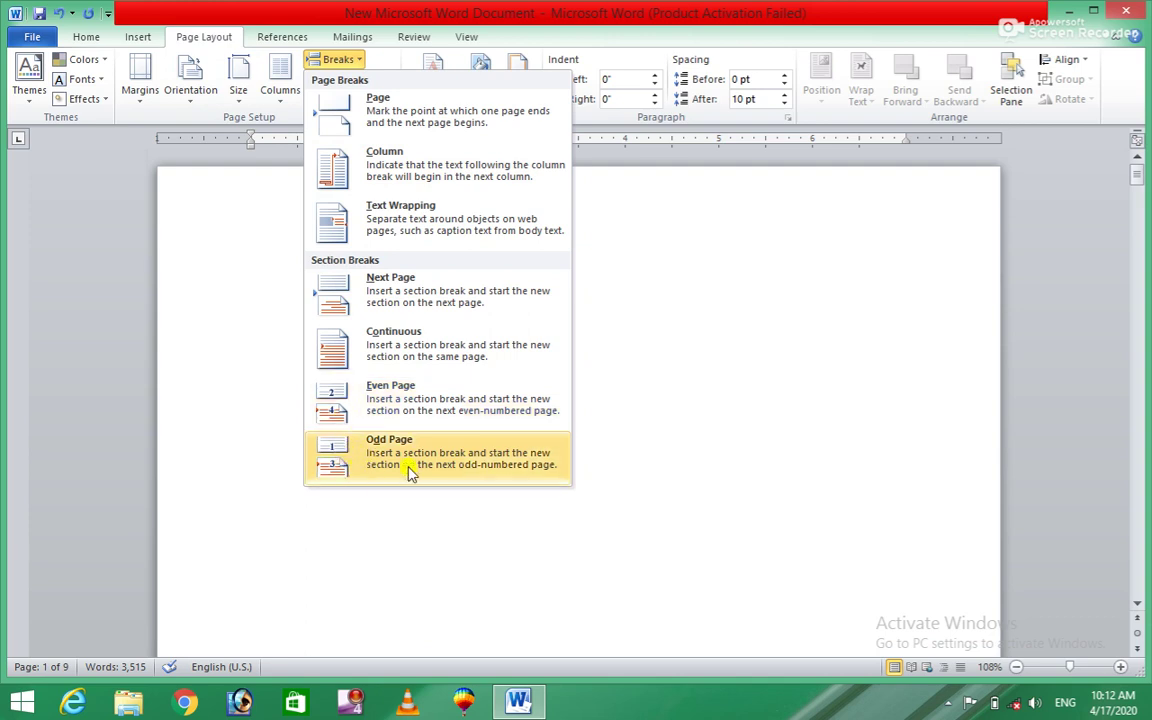
click(697, 421)
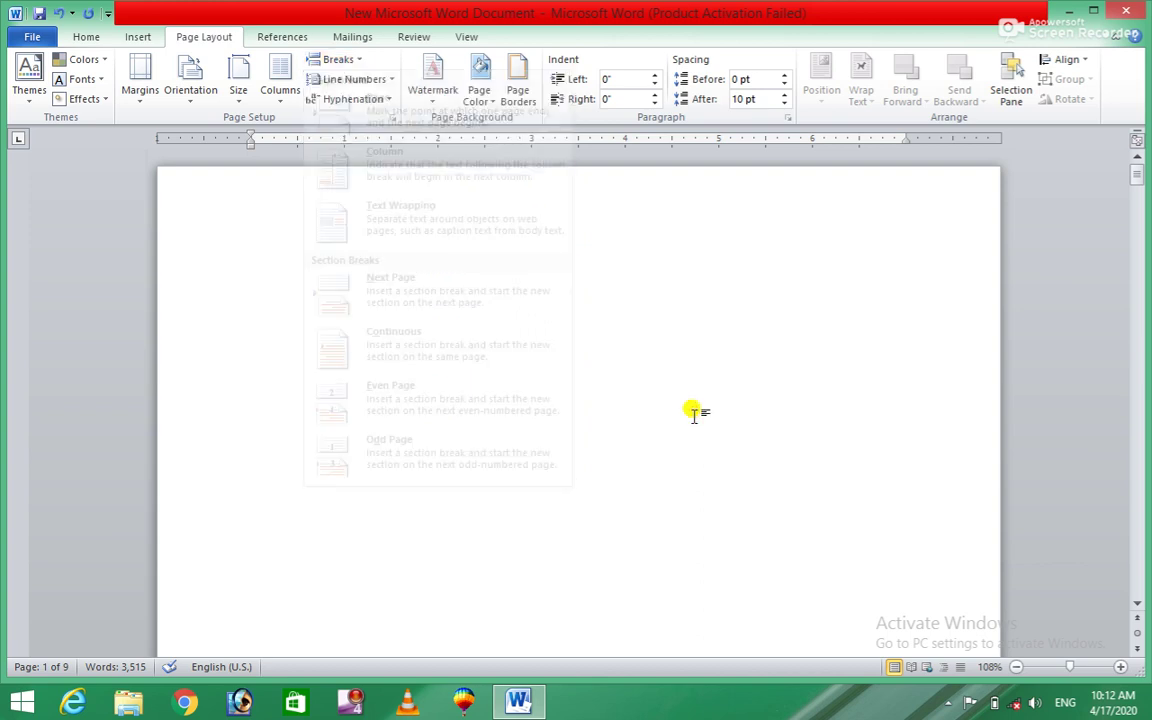
key(ctrl+shift+End)
key(Delete)
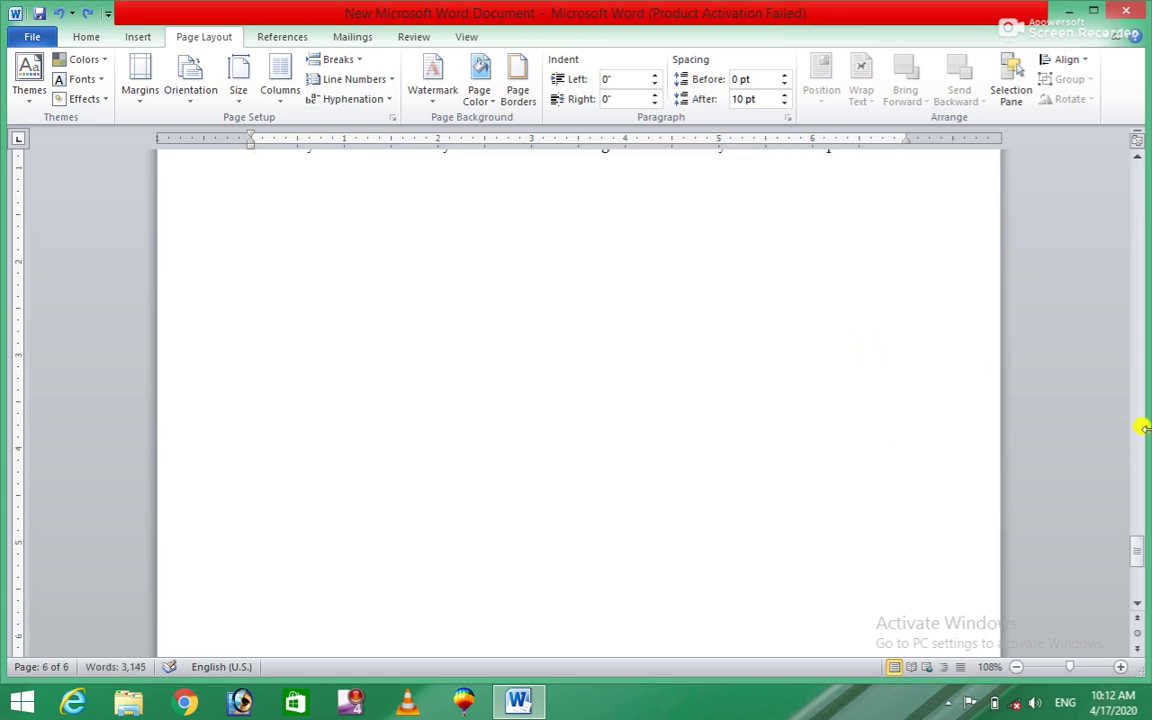
drag(1133, 544, 1132, 170)
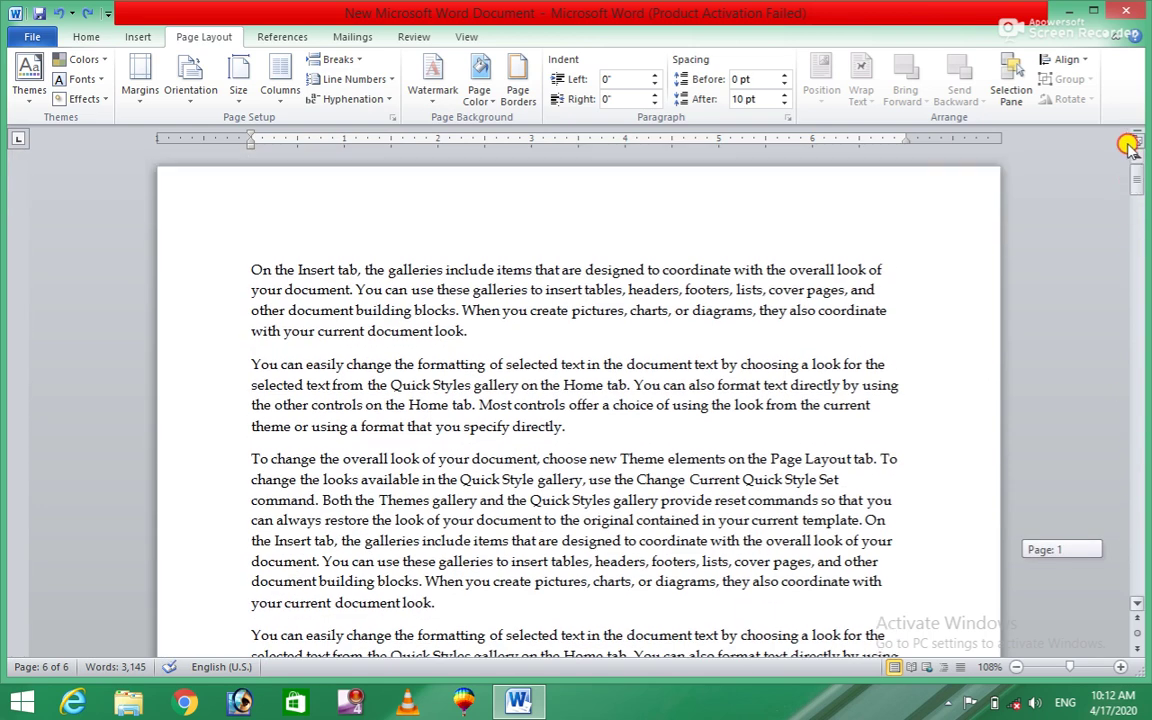
- Number all lines continuously and scroll to the last lines of page 6
click(390, 87)
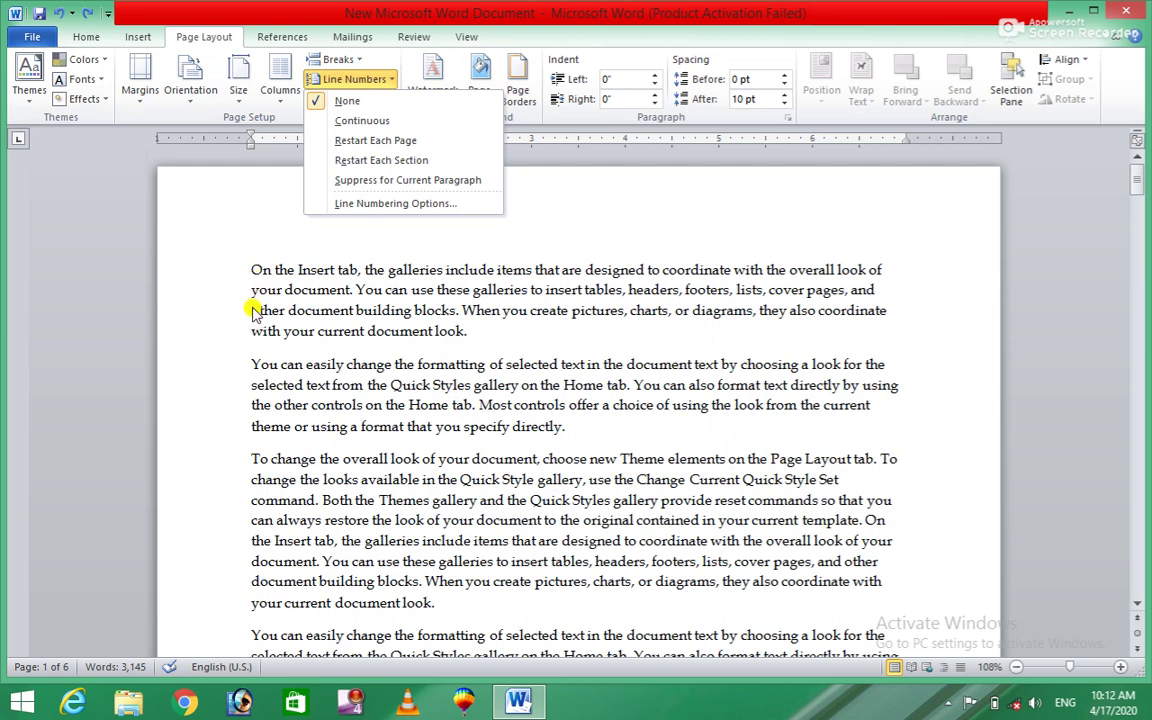
click(366, 122)
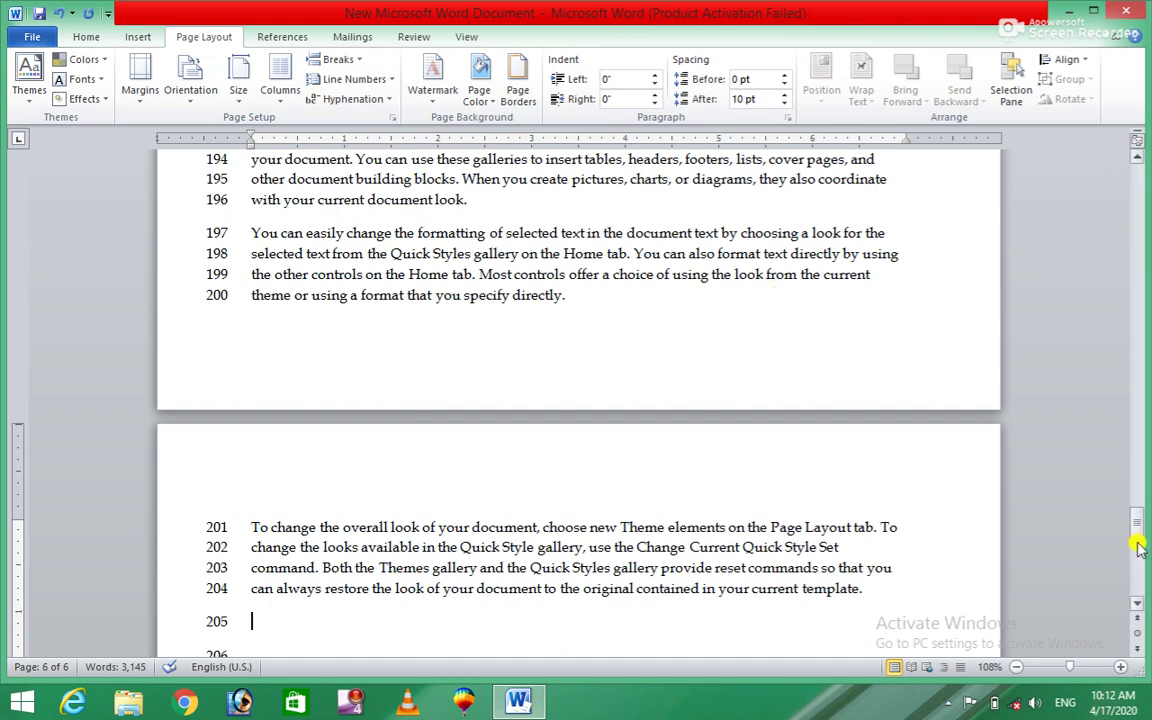
drag(1136, 522, 1129, 170)
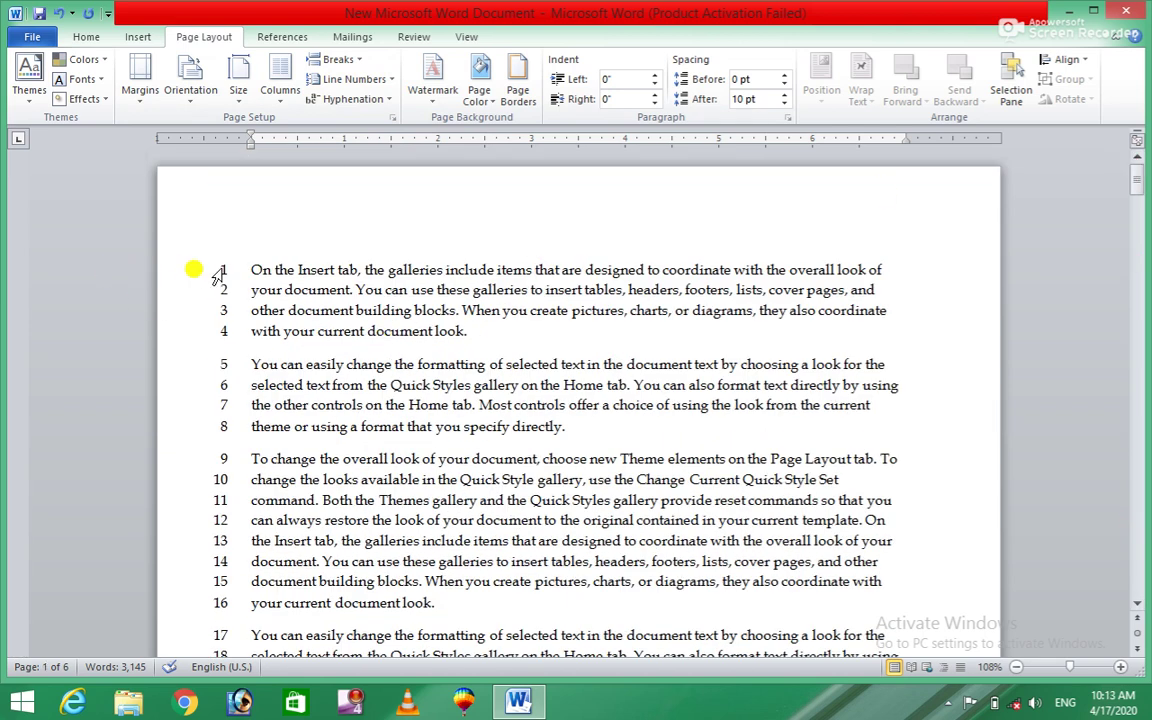
mouse_move(1127, 186)
mouse_down()
mouse_move(1144, 560)
mouse_move(1139, 539)
mouse_up()
click(245, 405)
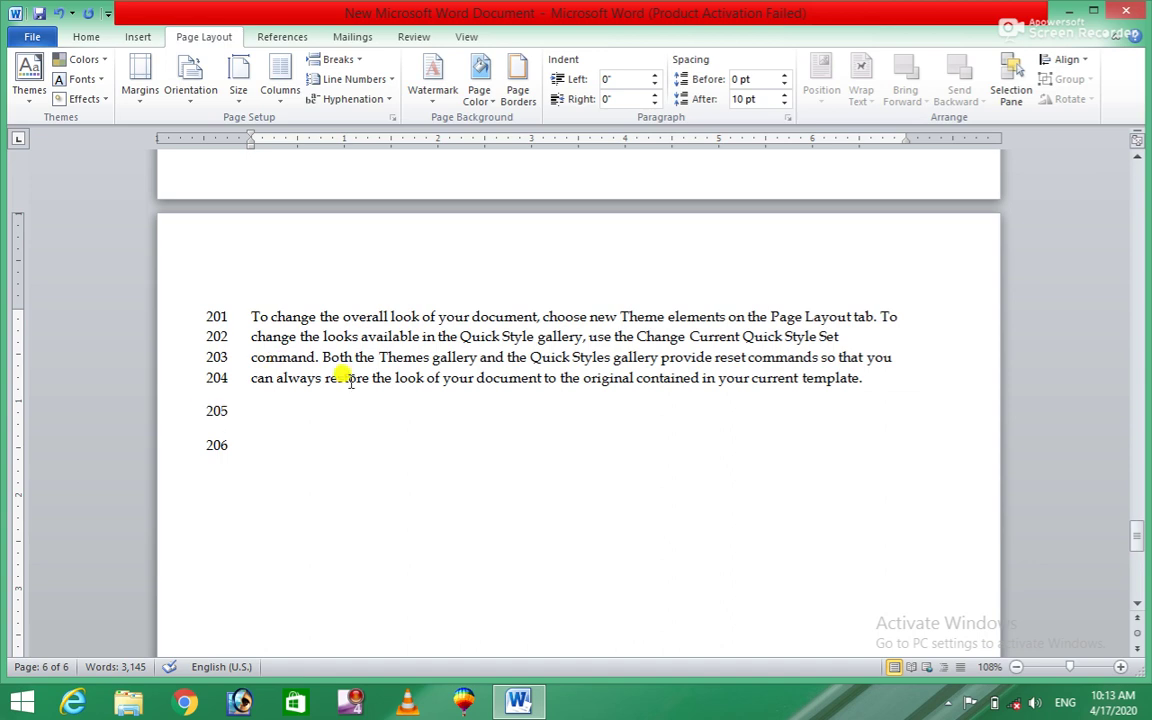
- Switch line numbering to restart at 1 on each page
click(380, 80)
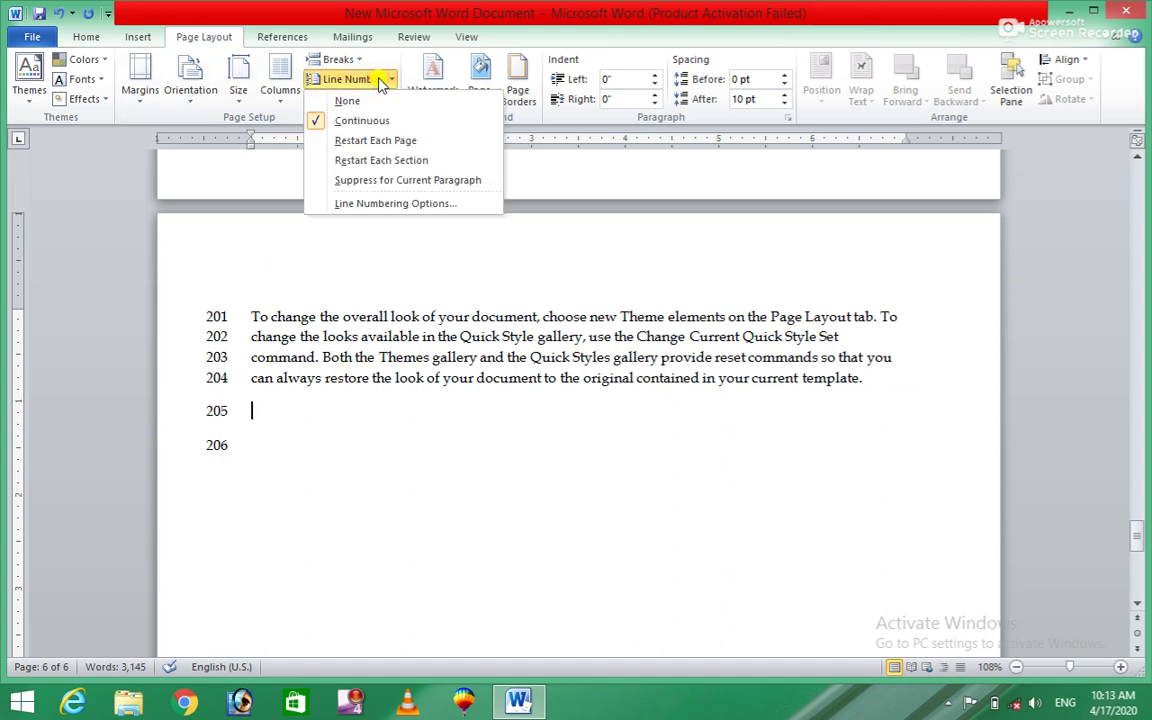
click(385, 148)
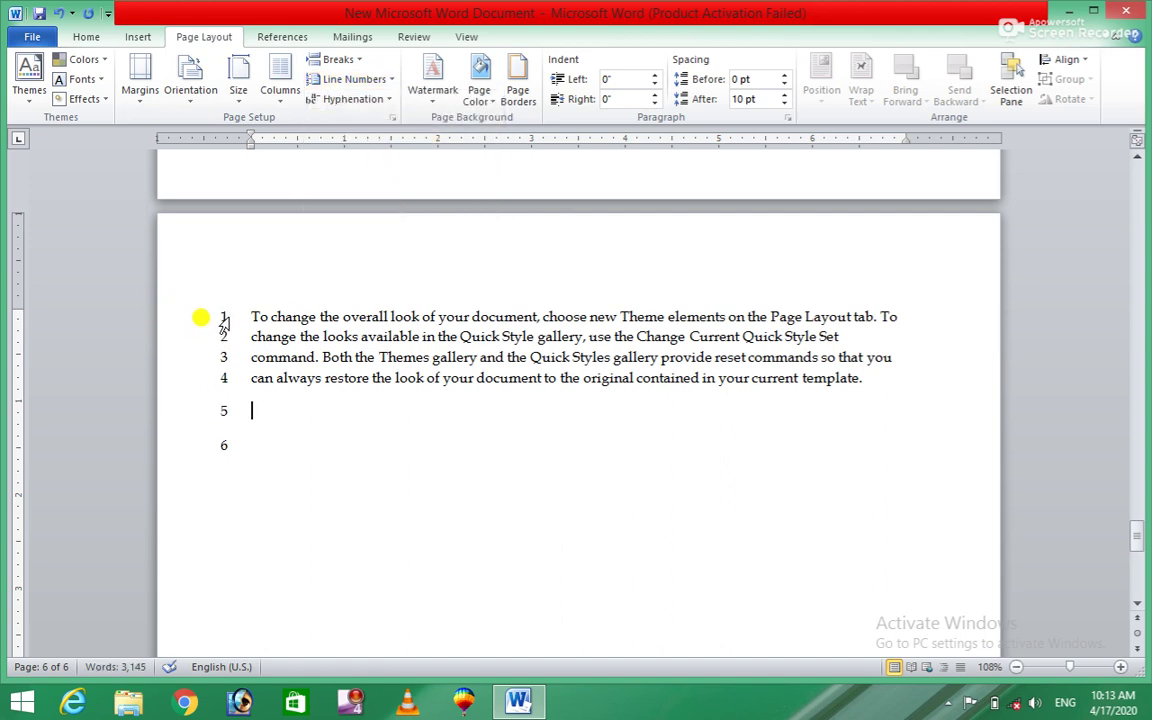
drag(1136, 536, 1122, 390)
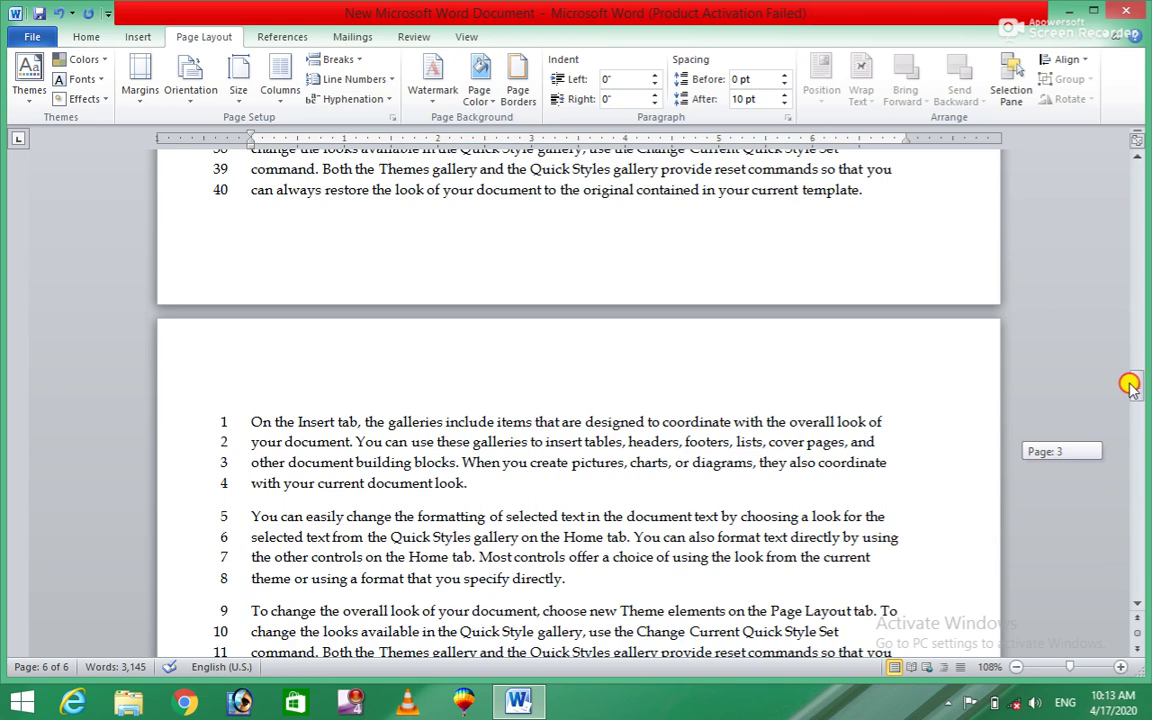
drag(1137, 398, 1131, 178)
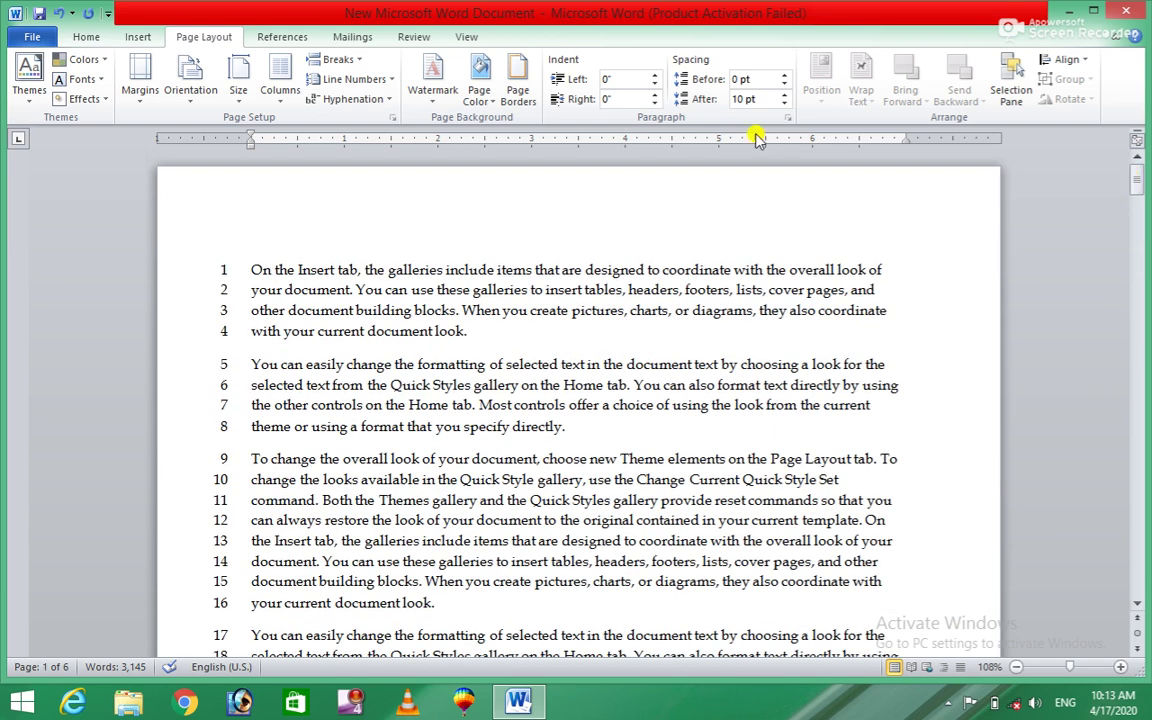
- Make line numbering restart at each section and suppress the empty paragraph's number
click(365, 79)
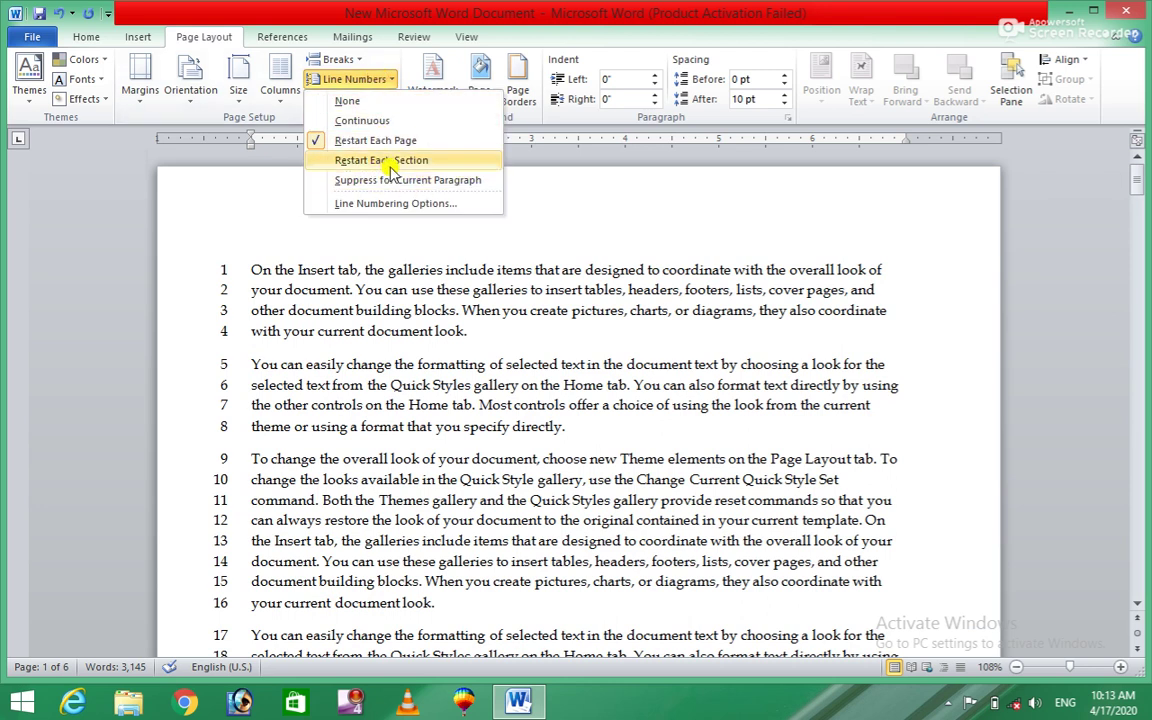
click(390, 162)
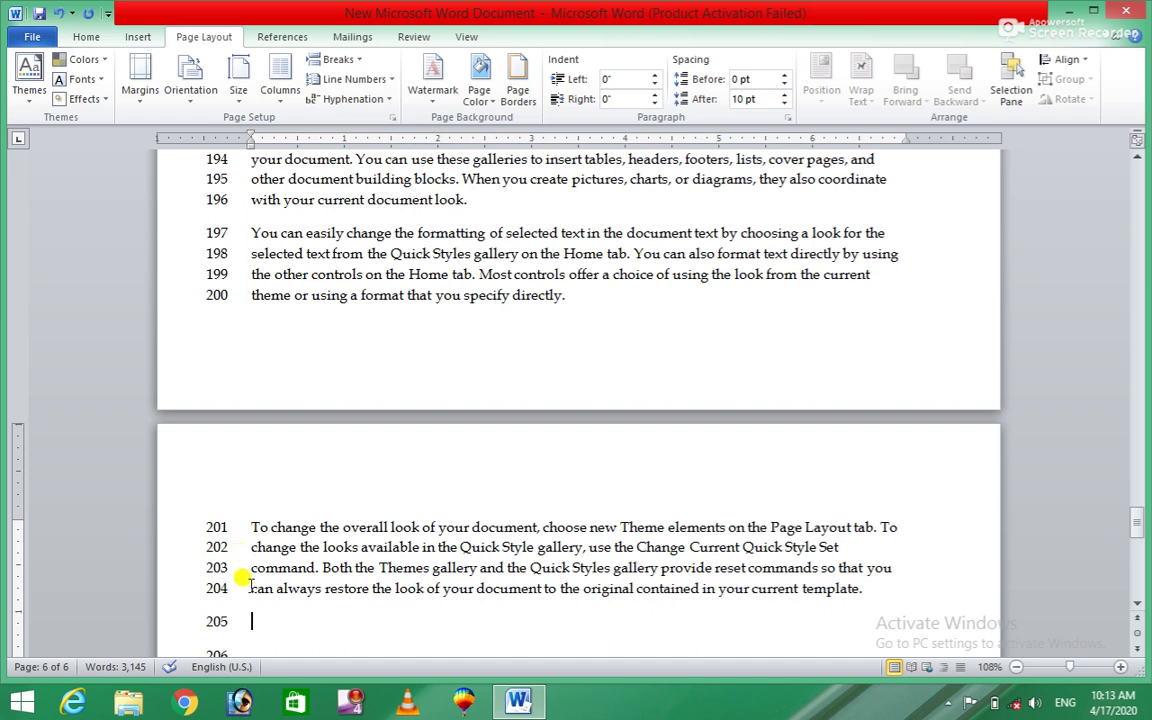
click(385, 86)
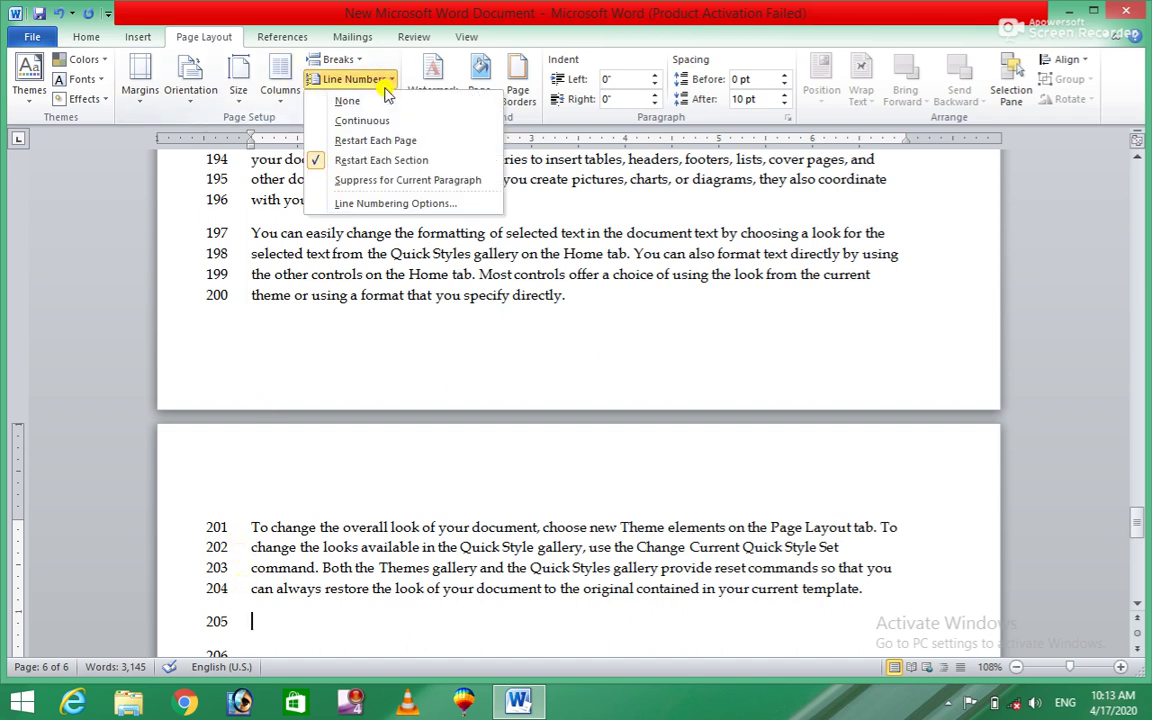
click(345, 185)
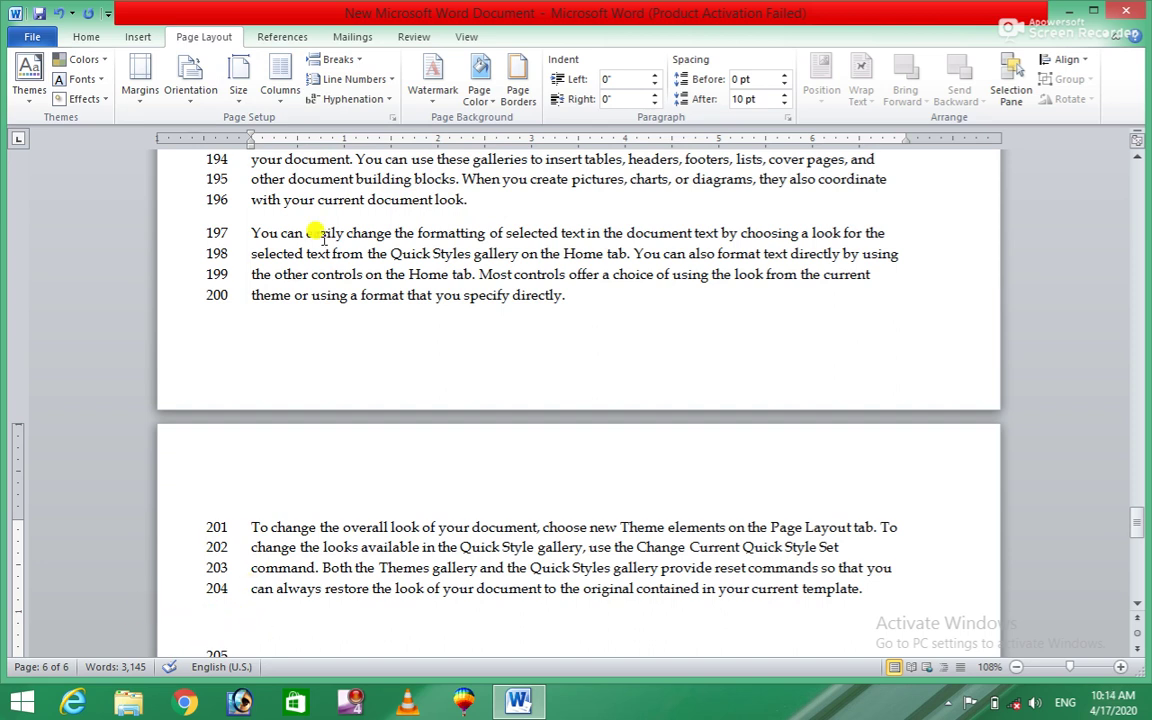
- Restore the empty paragraph's line number, keeping numbering running to 205
click(380, 88)
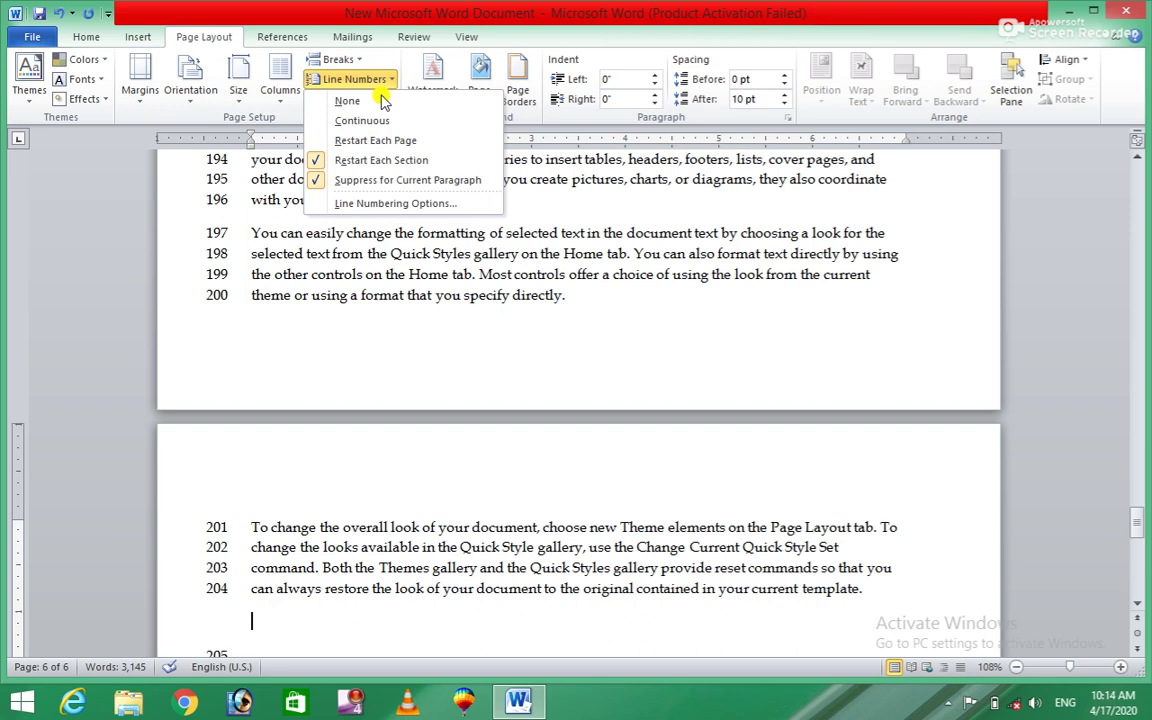
click(316, 184)
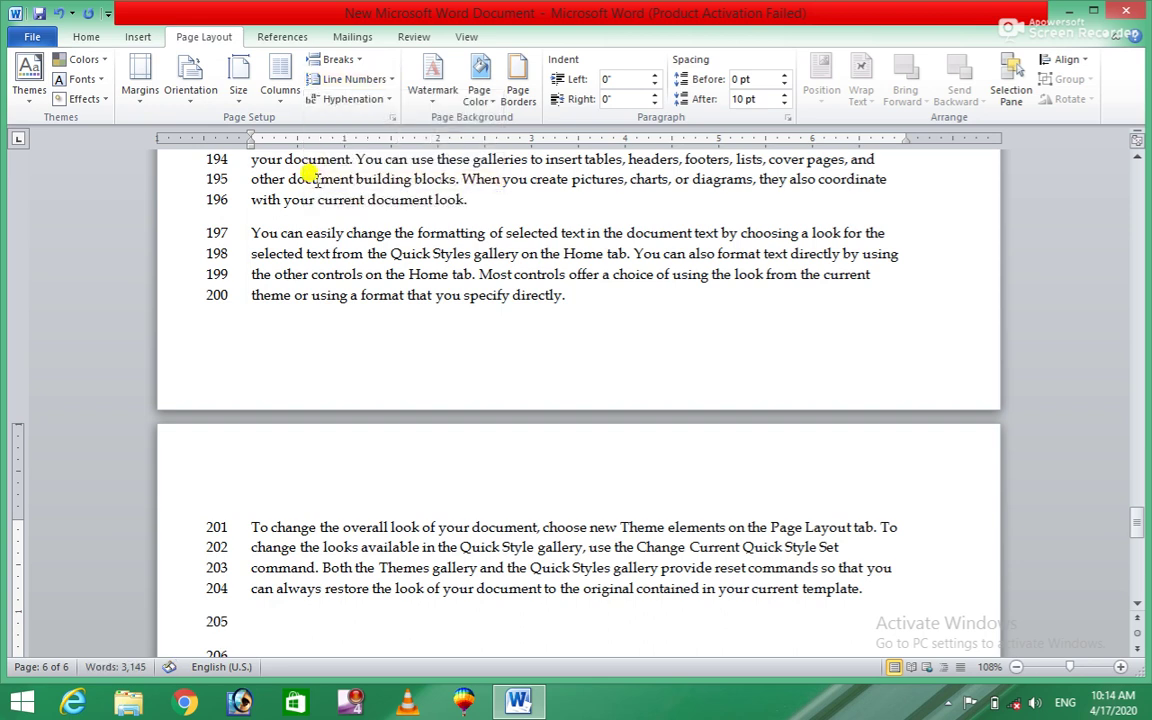
click(385, 80)
click(362, 78)
click(385, 80)
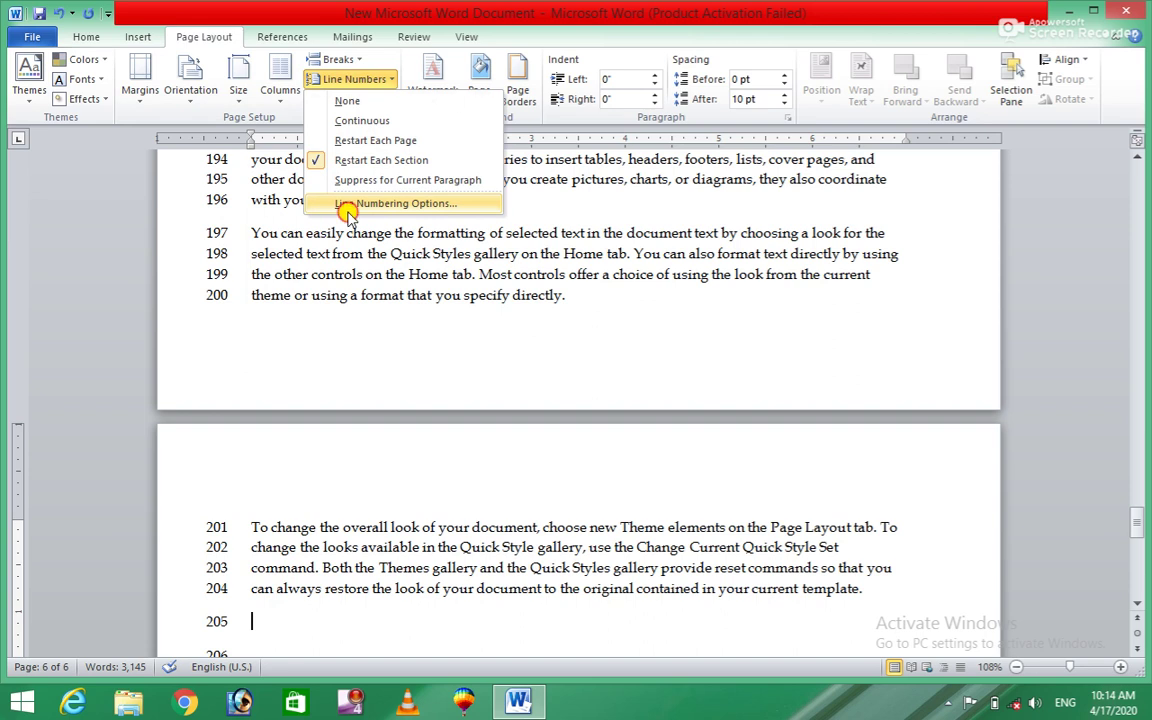
- Set the section direction to Right-to-left in Page Setup, letting Word fix the margins
click(347, 206)
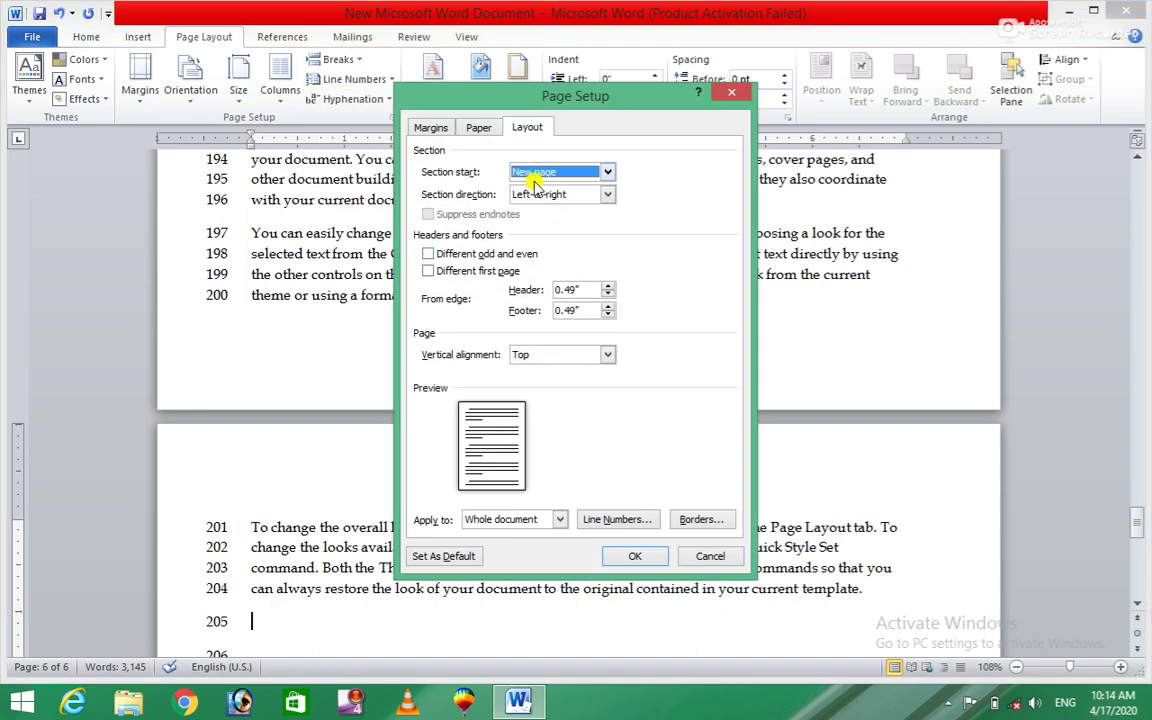
click(608, 196)
click(608, 198)
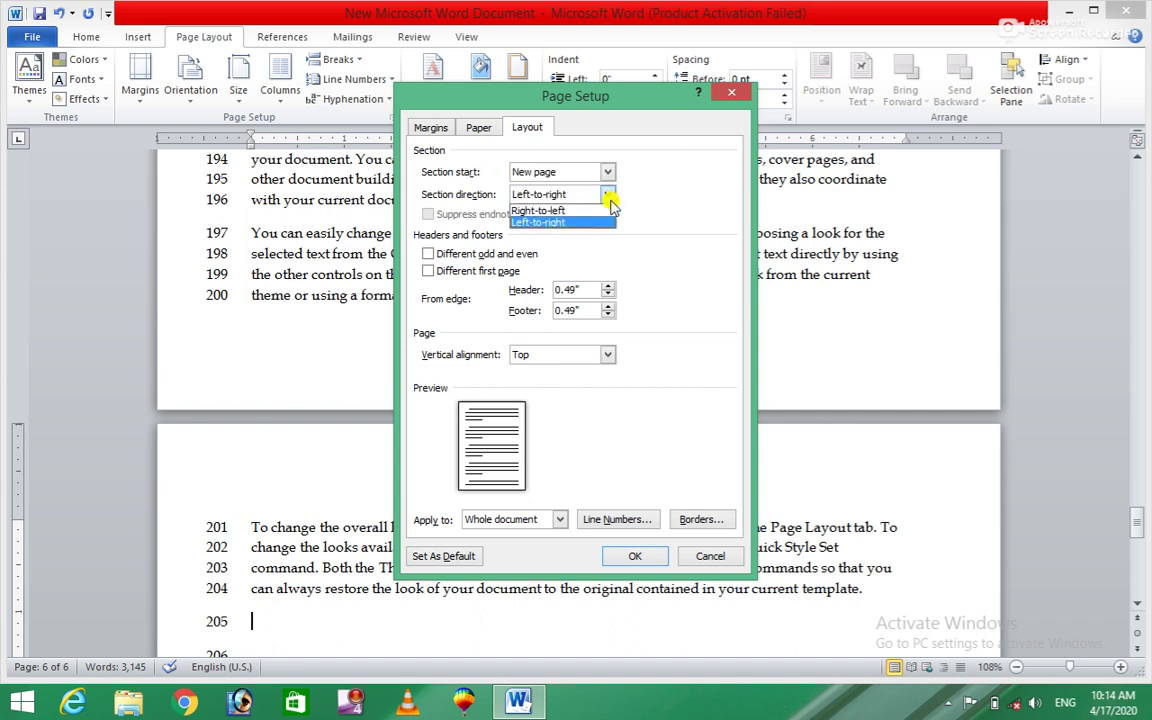
click(542, 212)
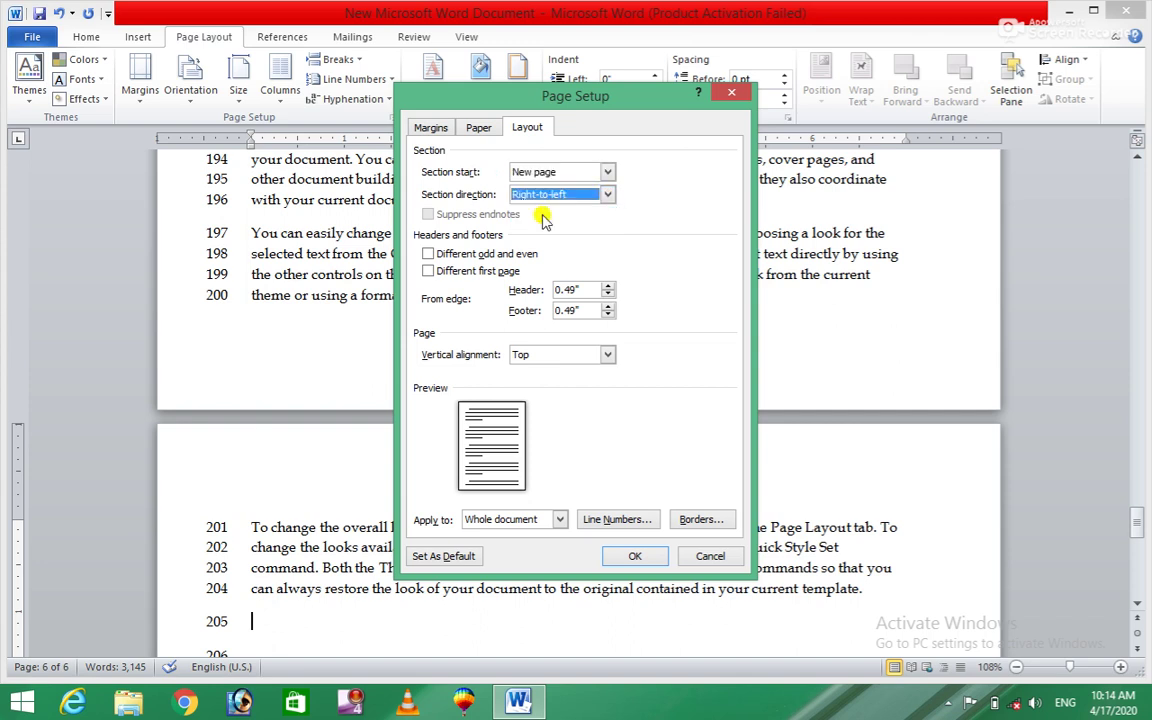
click(633, 553)
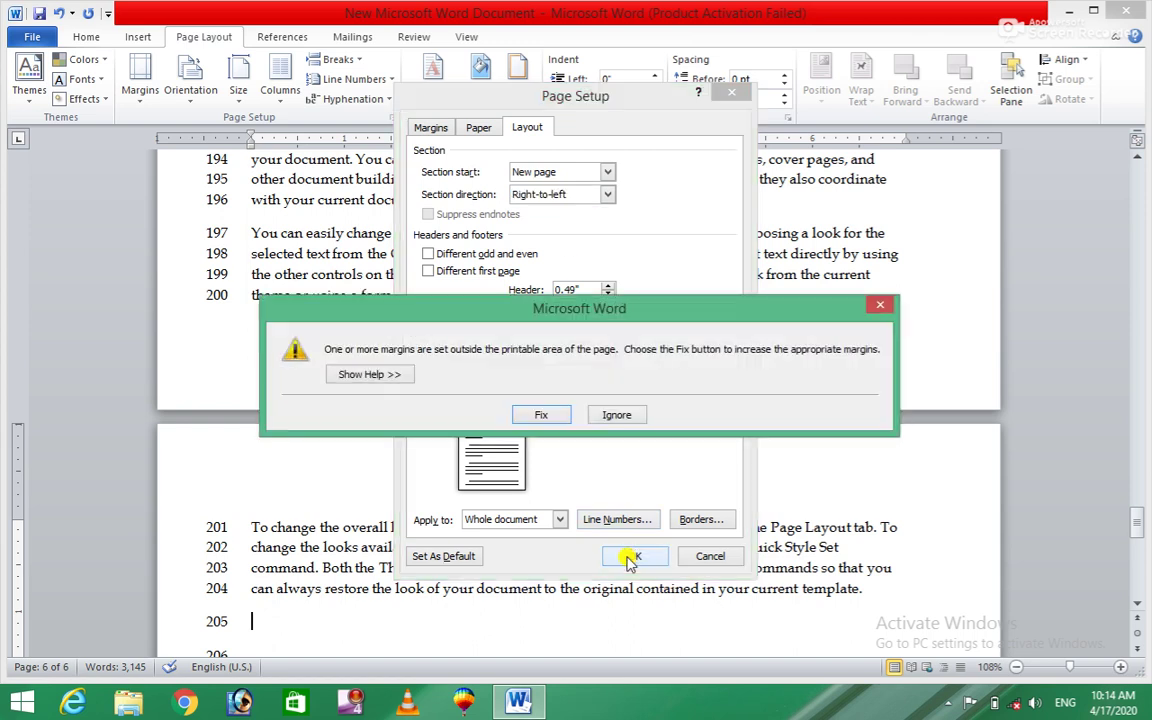
click(540, 416)
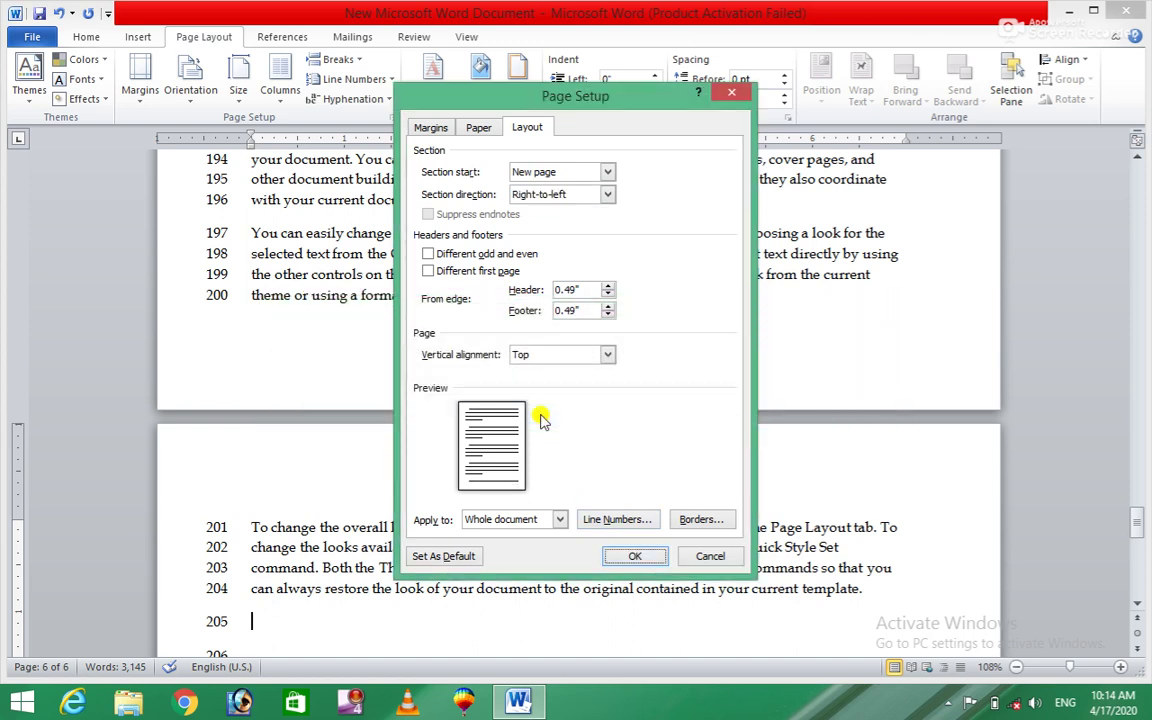
click(632, 555)
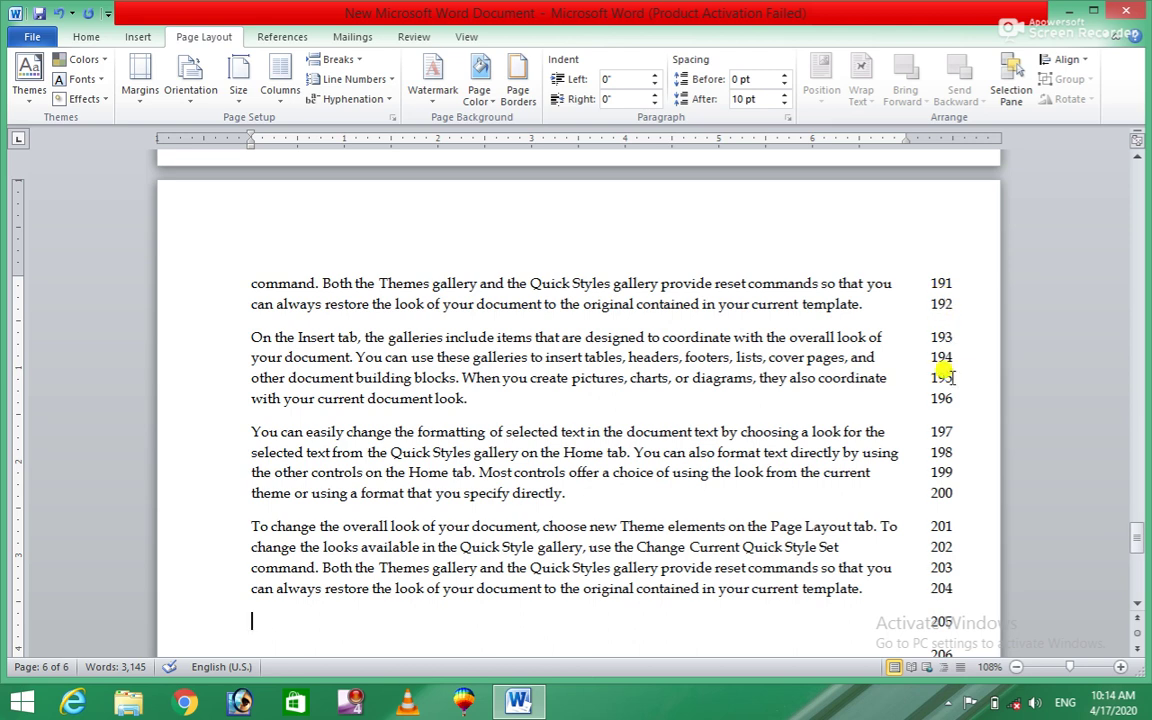
- Set the section direction back to Left-to-right via Line Numbering Options
drag(920, 578, 975, 388)
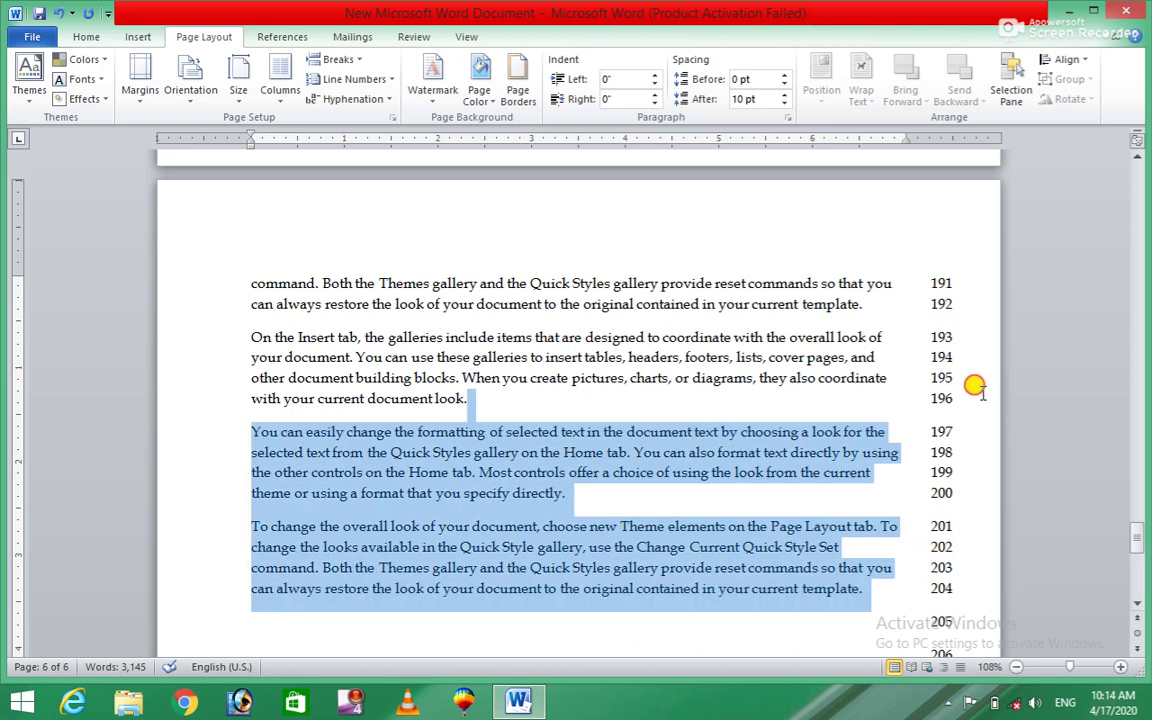
click(947, 470)
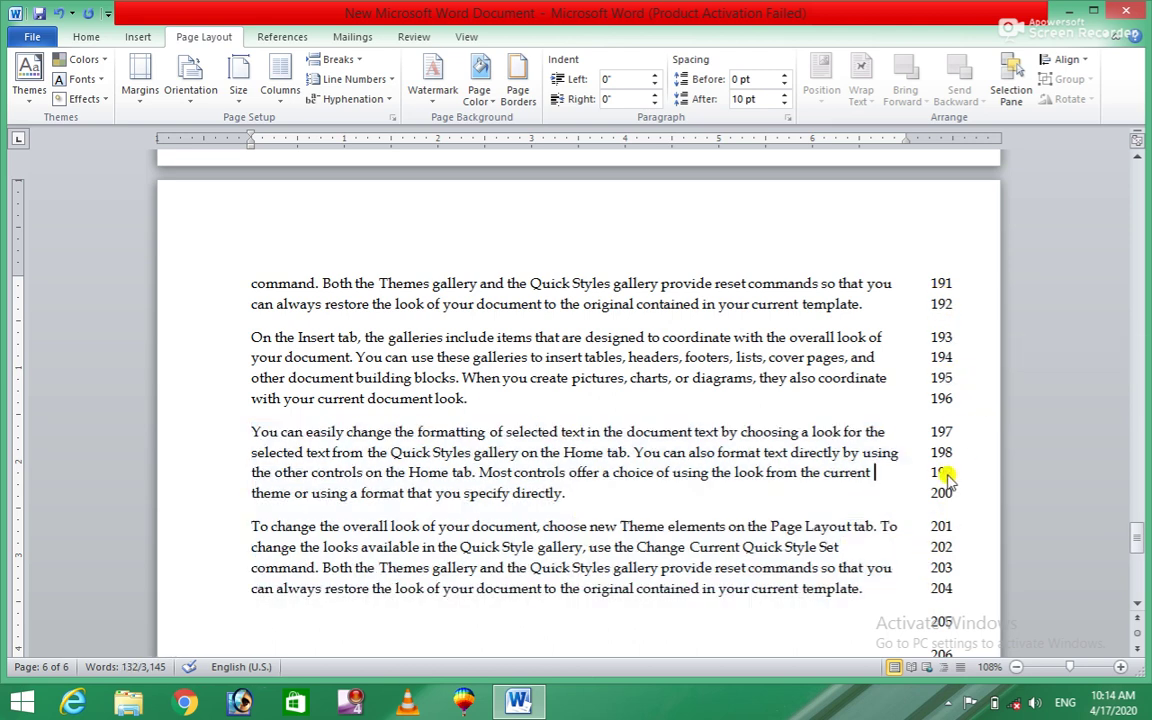
click(350, 79)
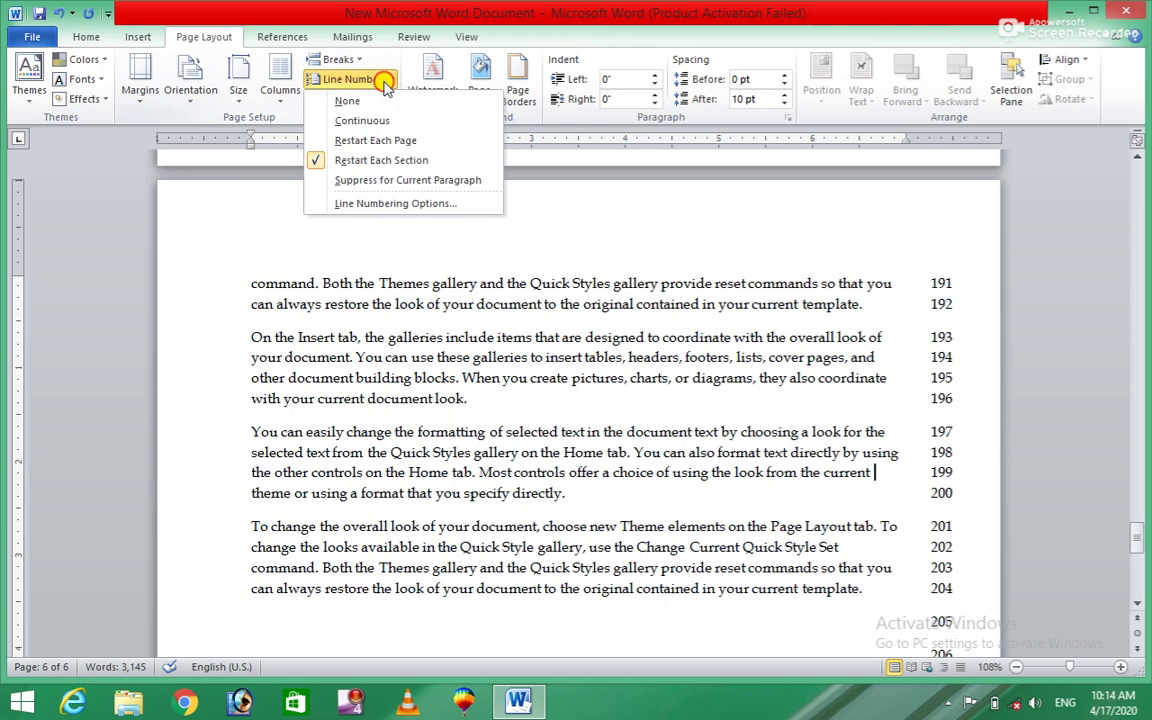
click(343, 204)
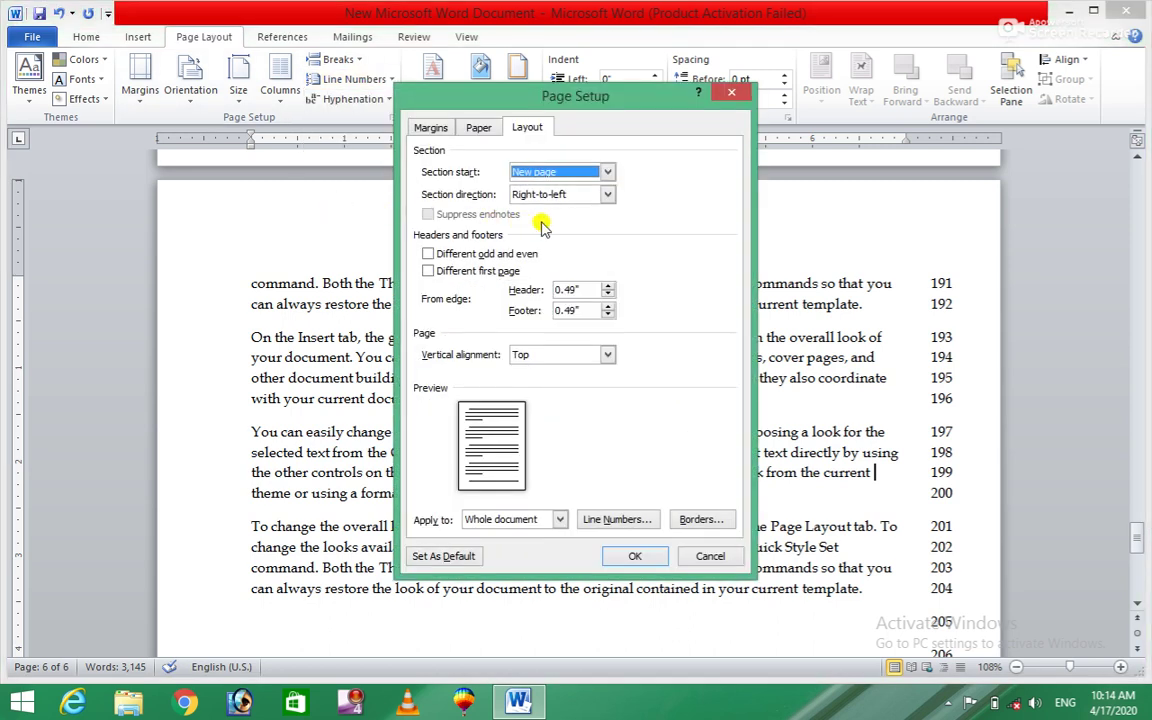
click(608, 195)
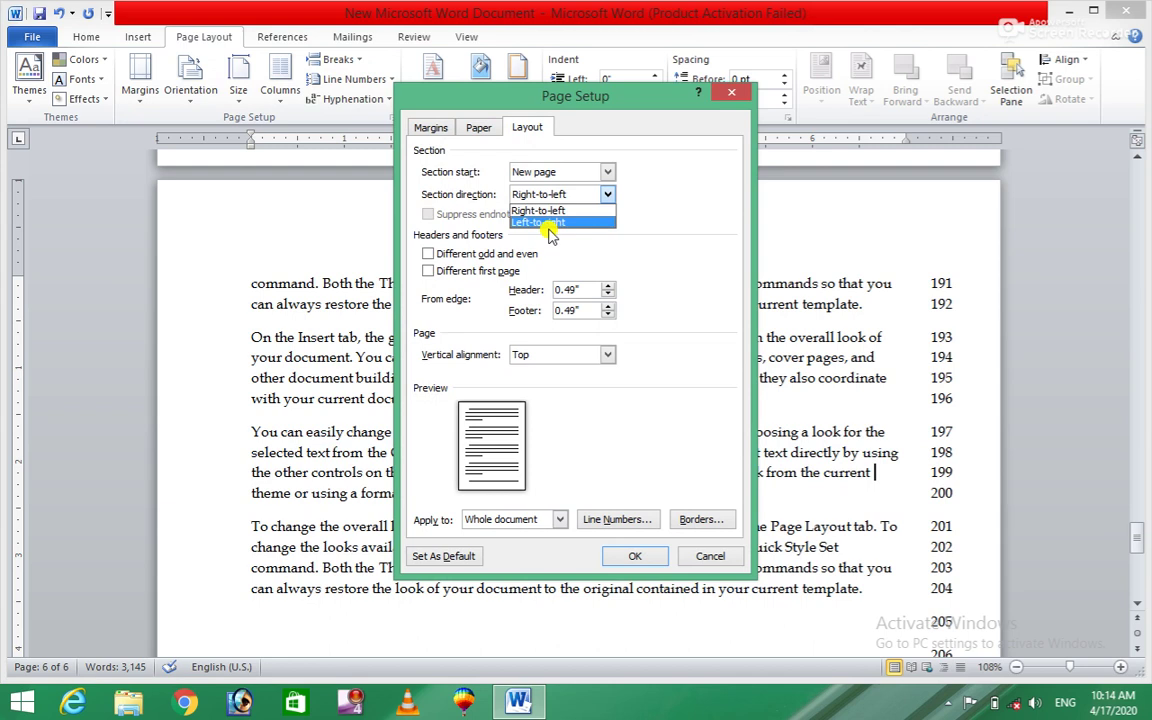
click(588, 211)
click(637, 560)
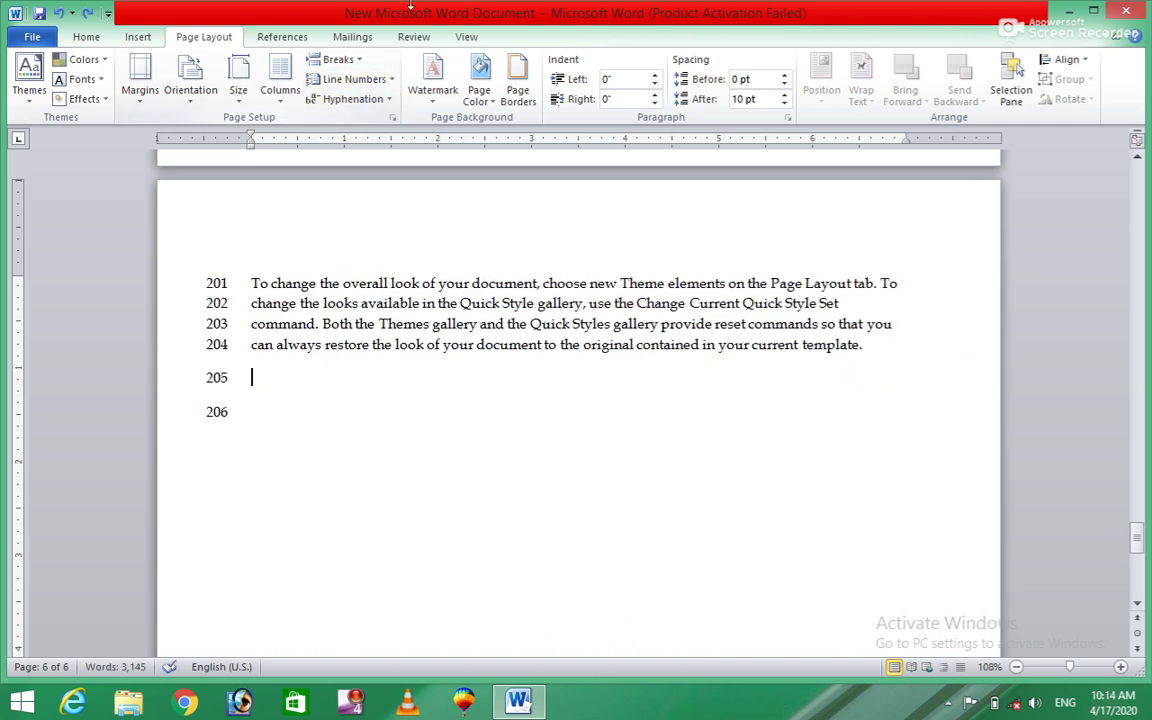
- Set Line Numbers to None, removing the margin numbers from all six pages
click(386, 79)
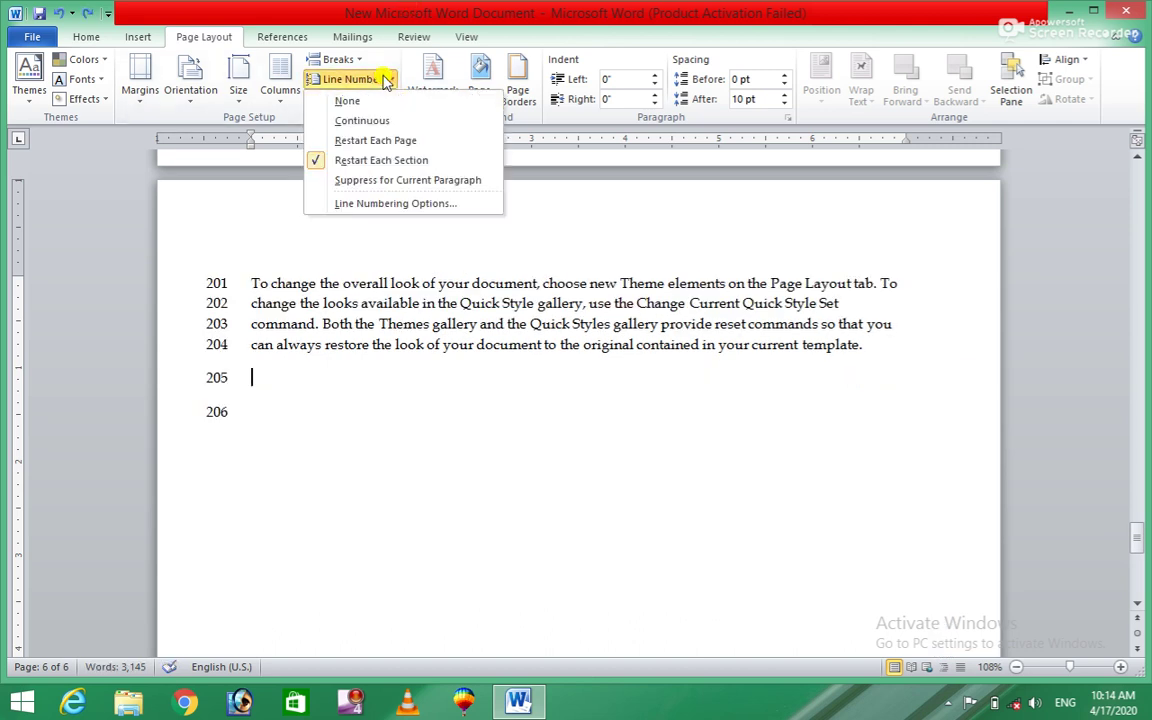
click(386, 79)
click(382, 80)
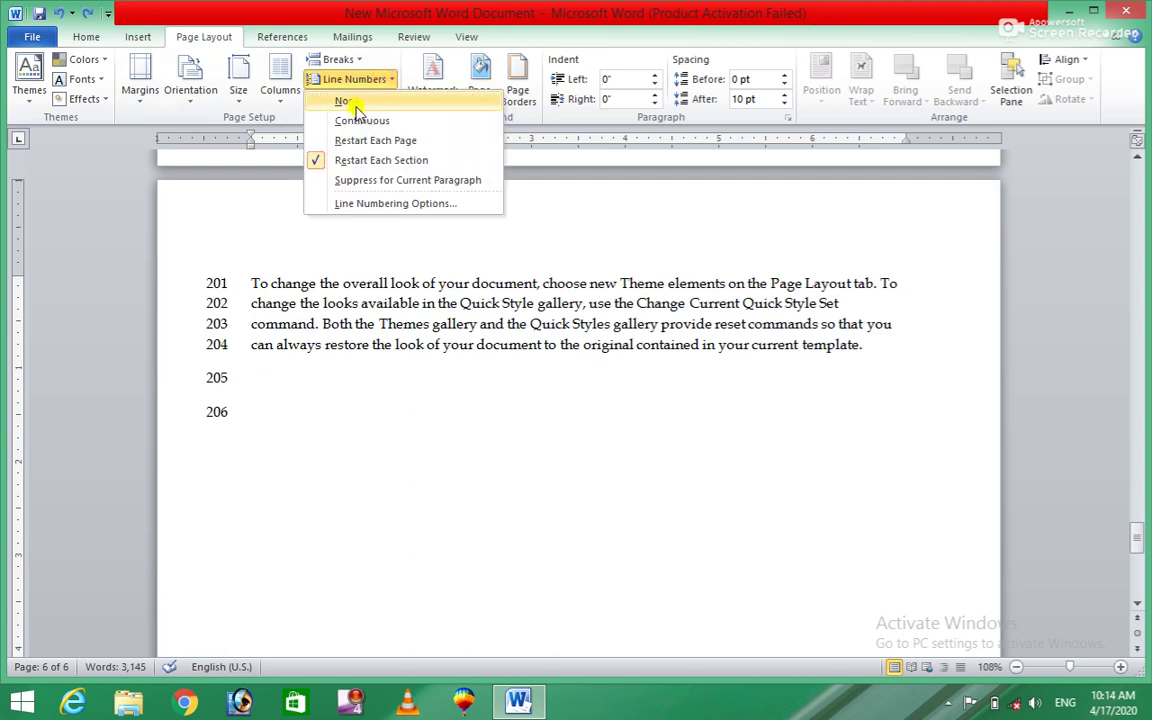
click(350, 102)
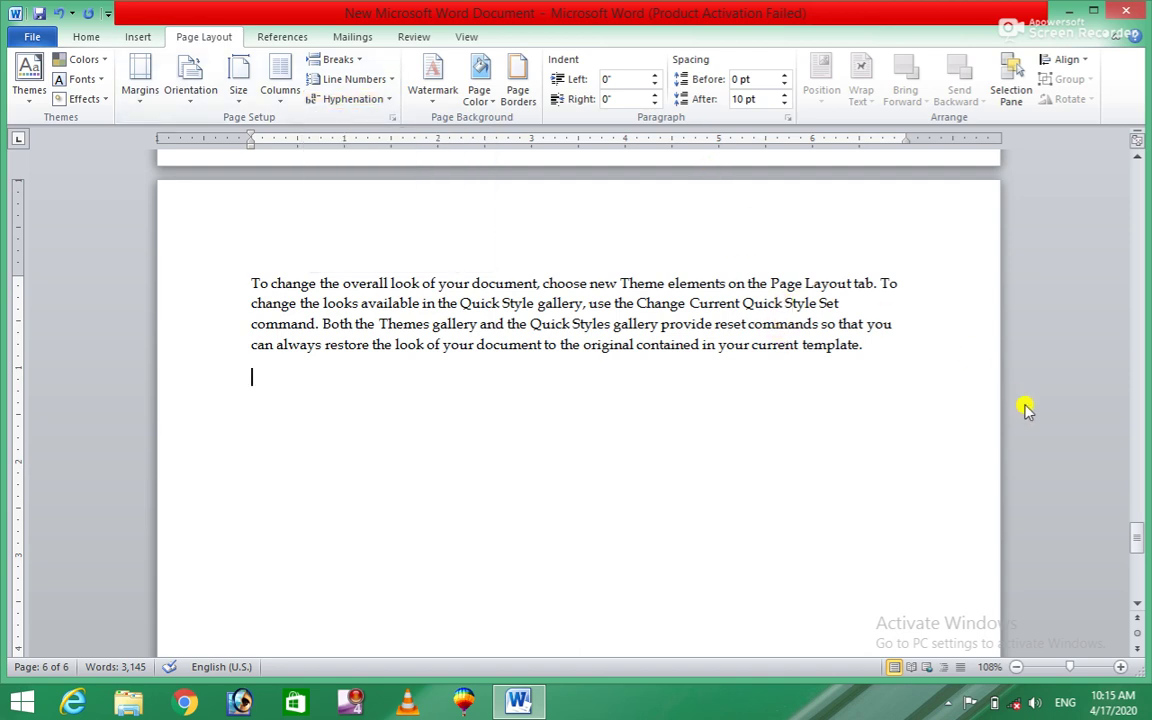
drag(1129, 530, 1125, 486)
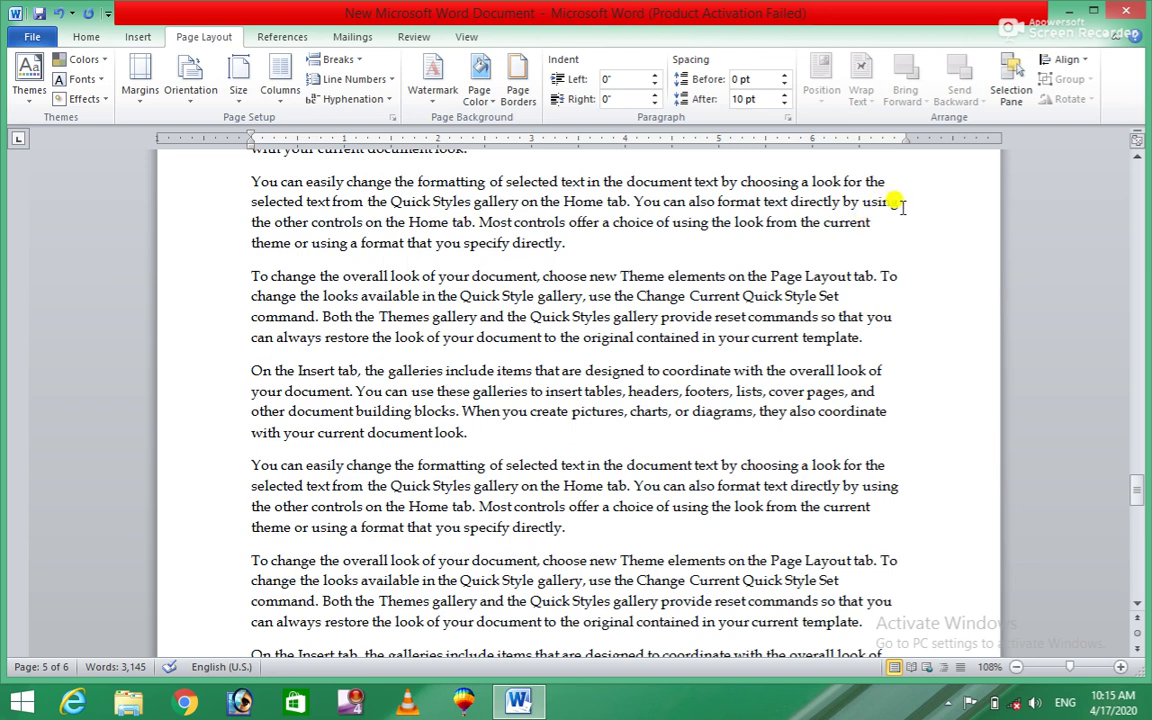
- Place the caret in page 5's first paragraph, at the line end and inside 'using'
click(883, 182)
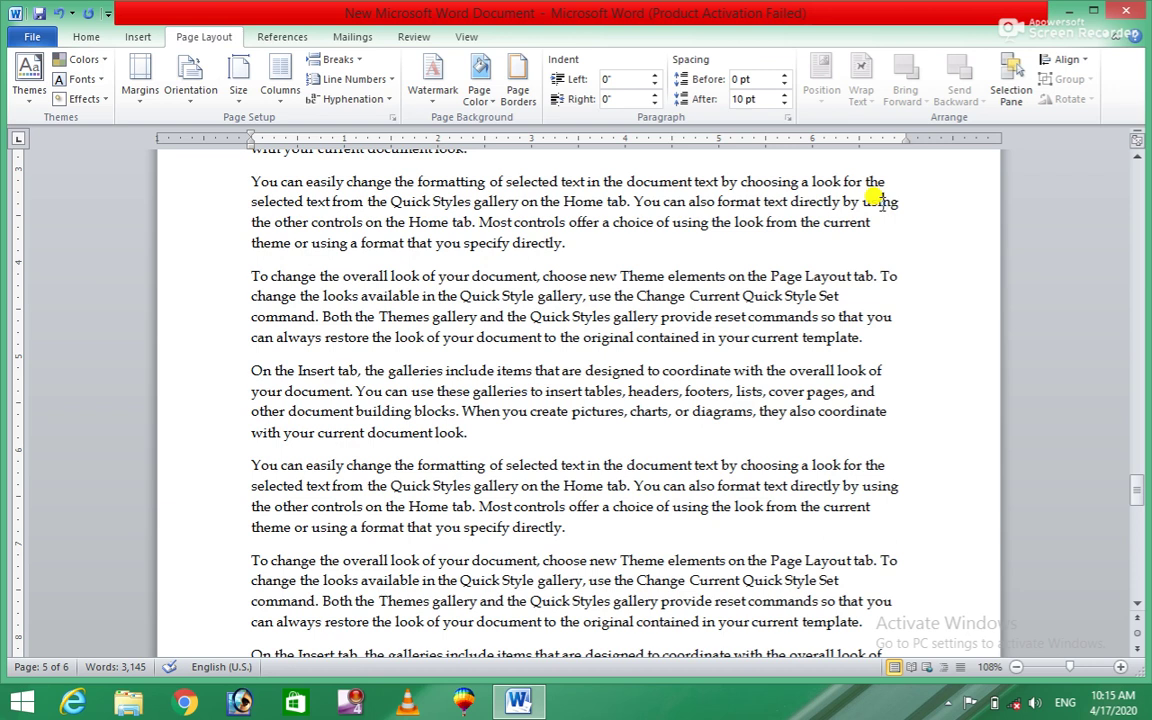
click(881, 202)
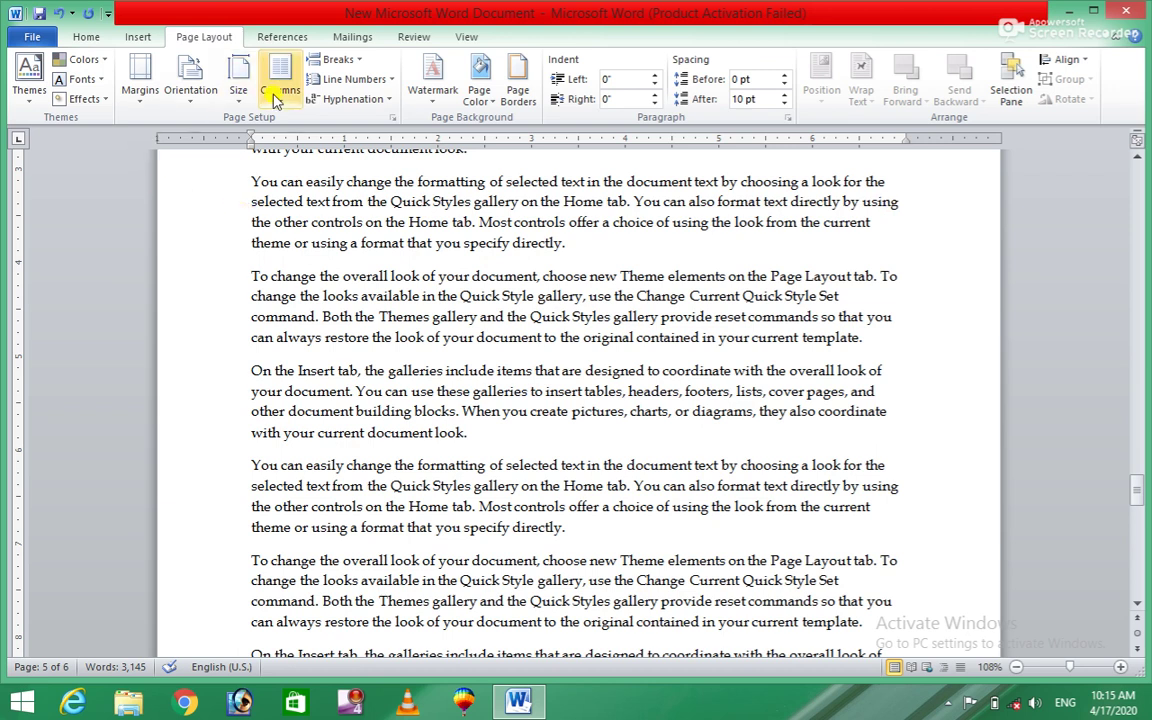
- Turn on Automatic hyphenation, check the hyphenated 'oth-' fragment, and scroll back up the text
click(381, 104)
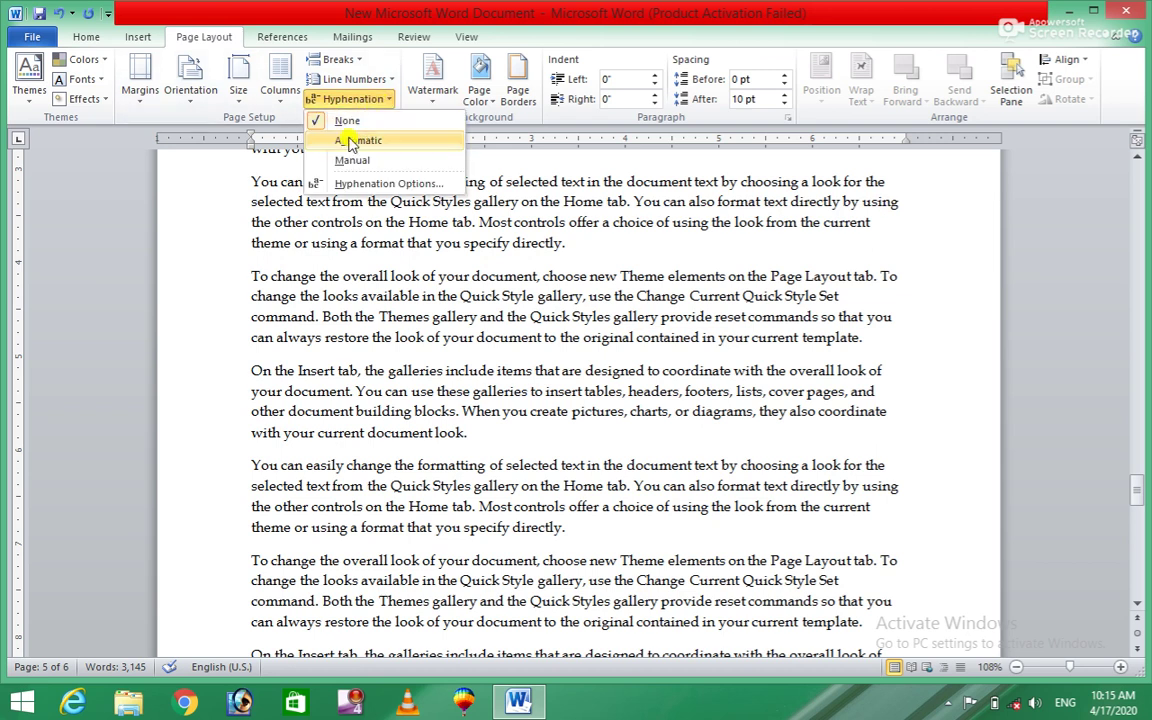
click(352, 141)
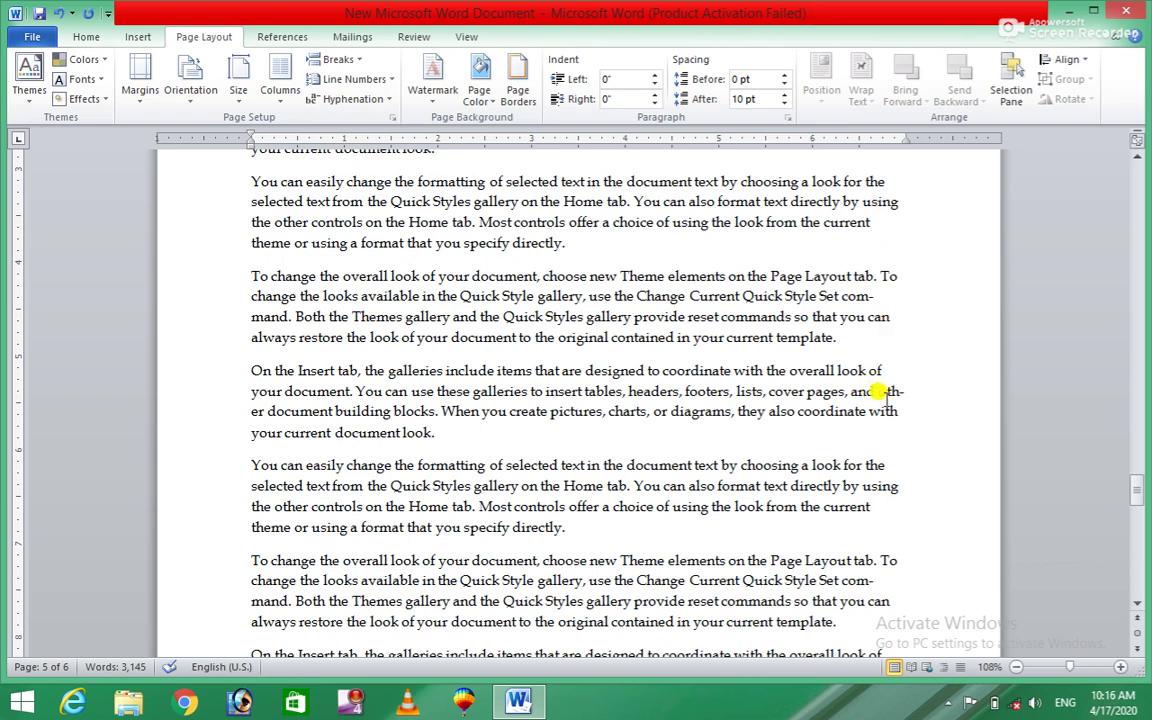
drag(880, 392, 893, 394)
click(880, 393)
mouse_move(1136, 490)
mouse_down()
mouse_move(1139, 515)
mouse_move(1124, 296)
mouse_up()
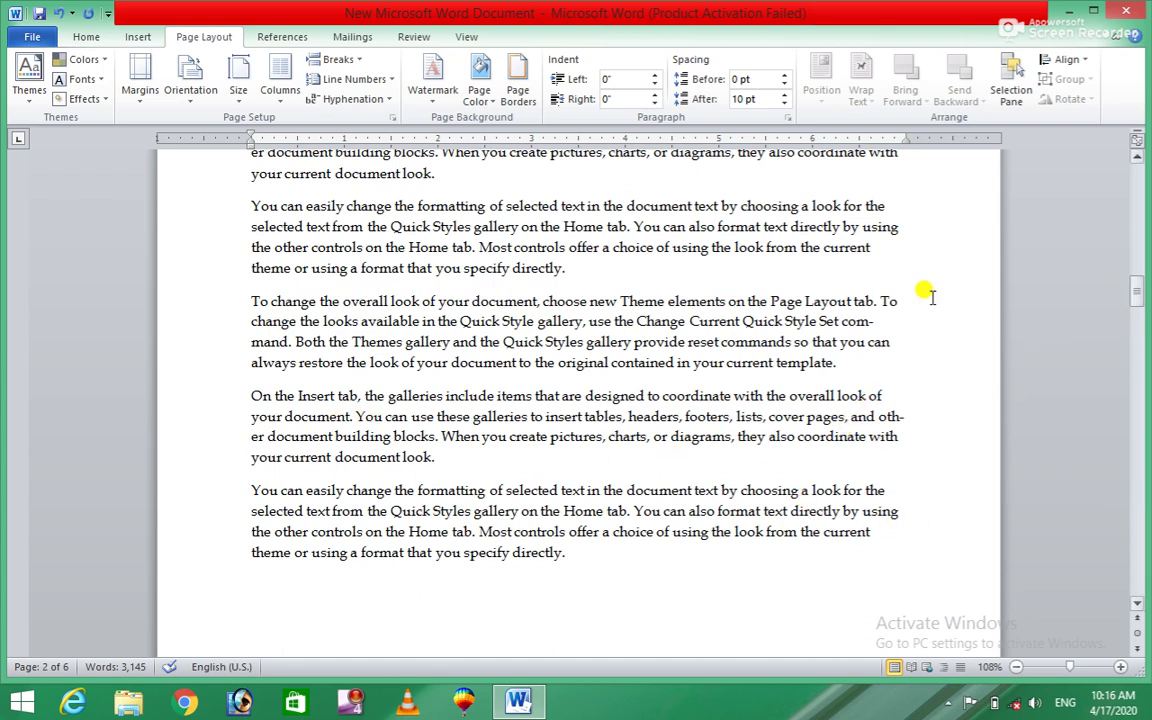
drag(1137, 290, 1141, 192)
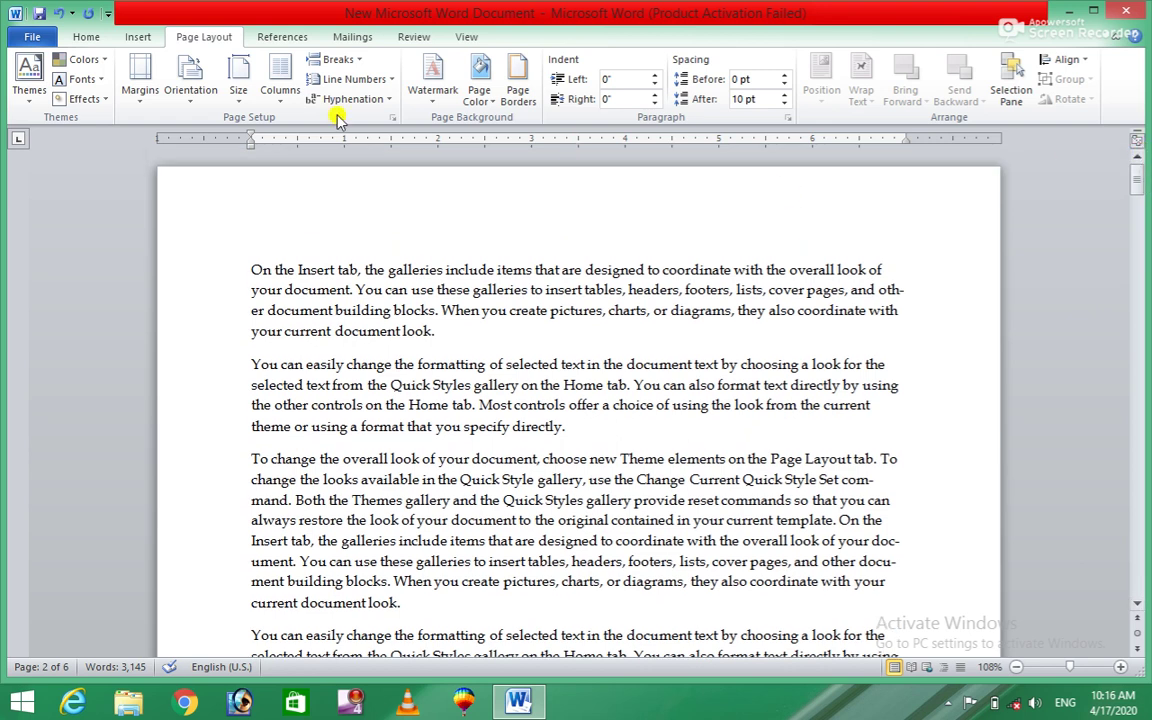
- Run Manual hyphenation, declining three suggested breaks, accepting 'com-mand', and acknowledging completion
click(390, 101)
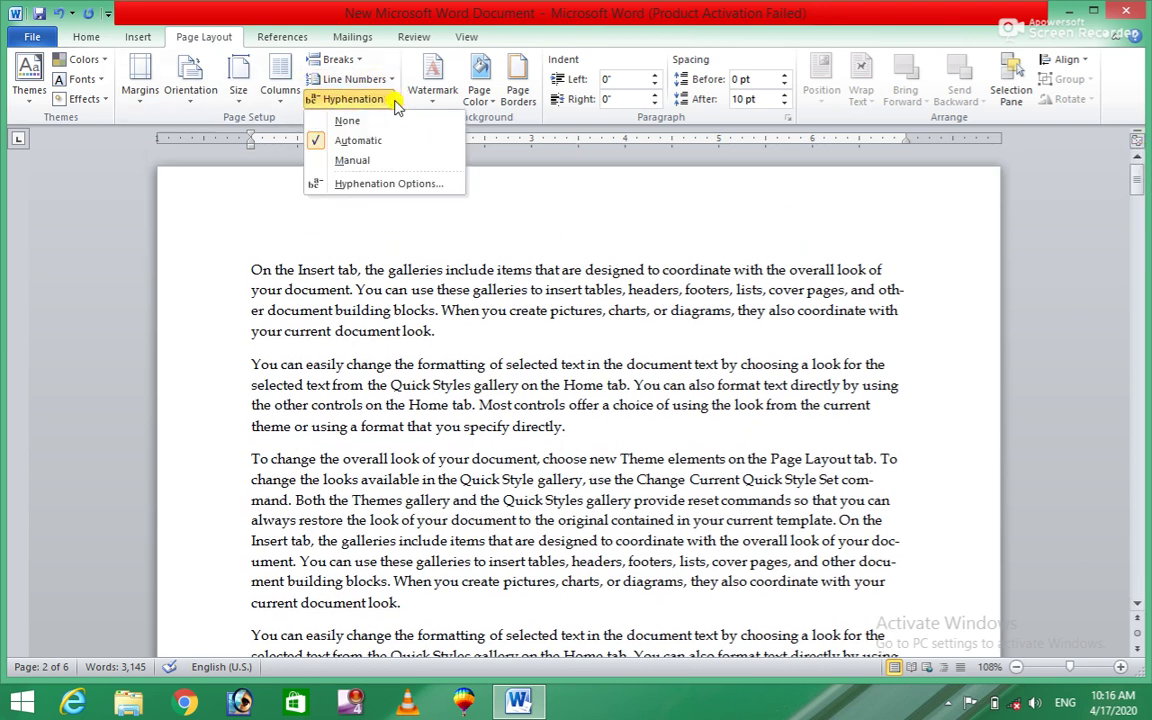
click(352, 160)
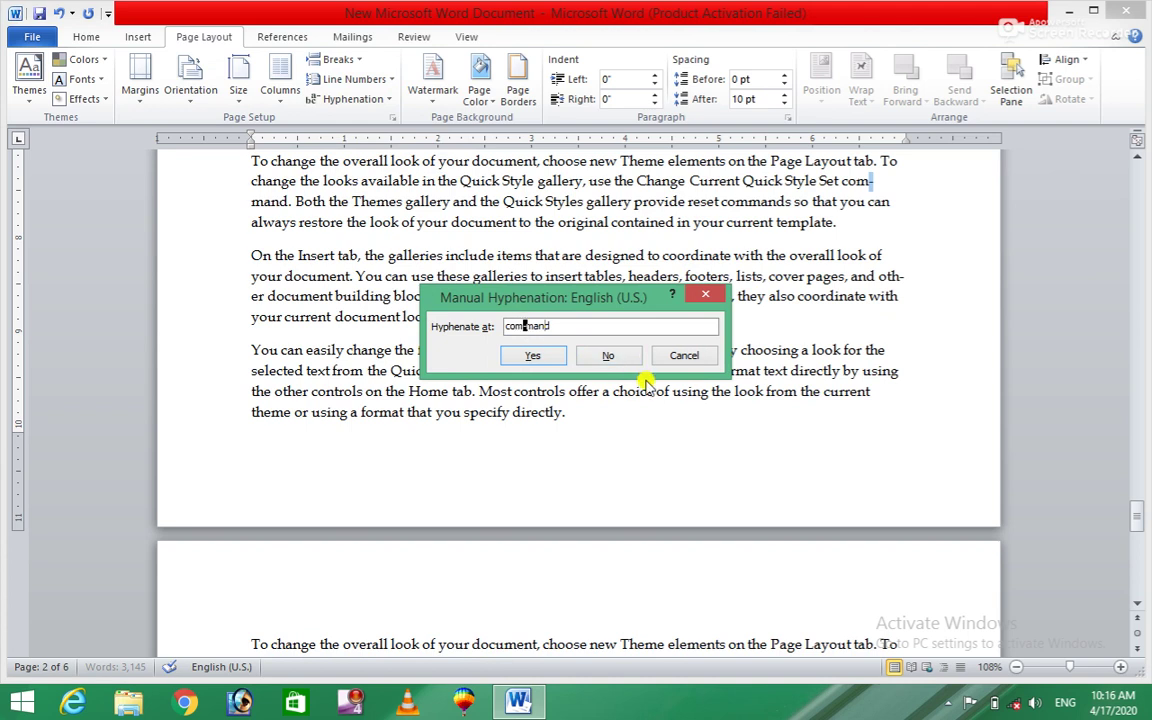
click(612, 357)
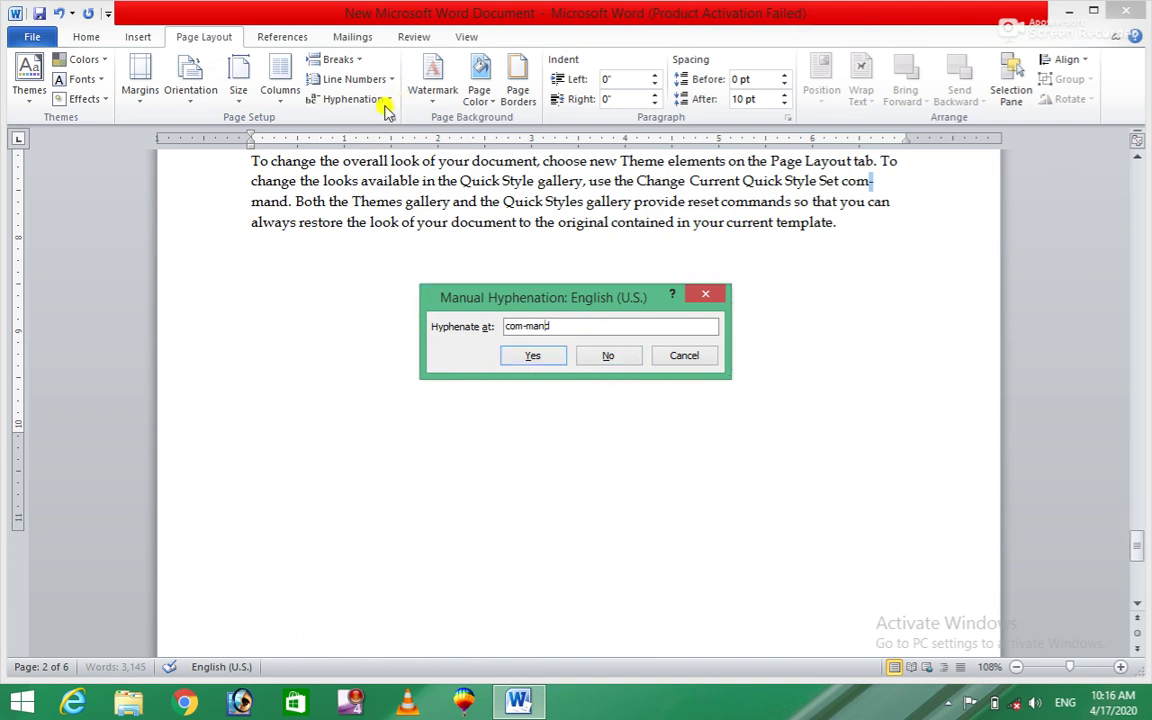
click(606, 357)
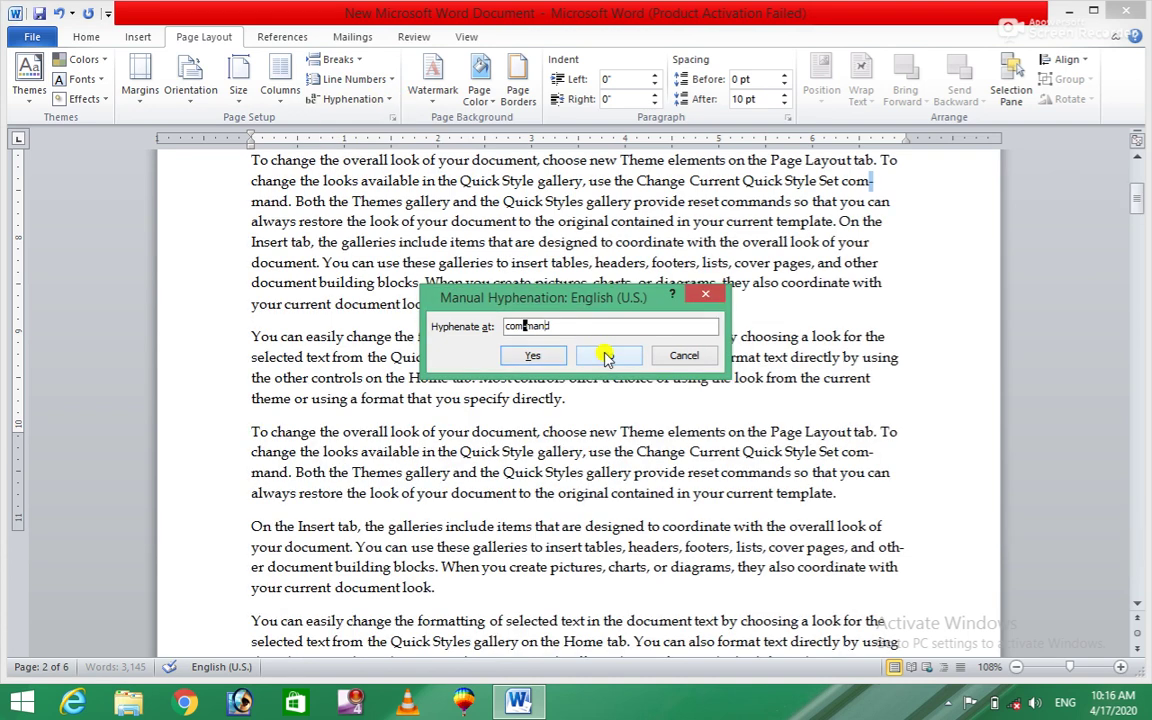
click(606, 357)
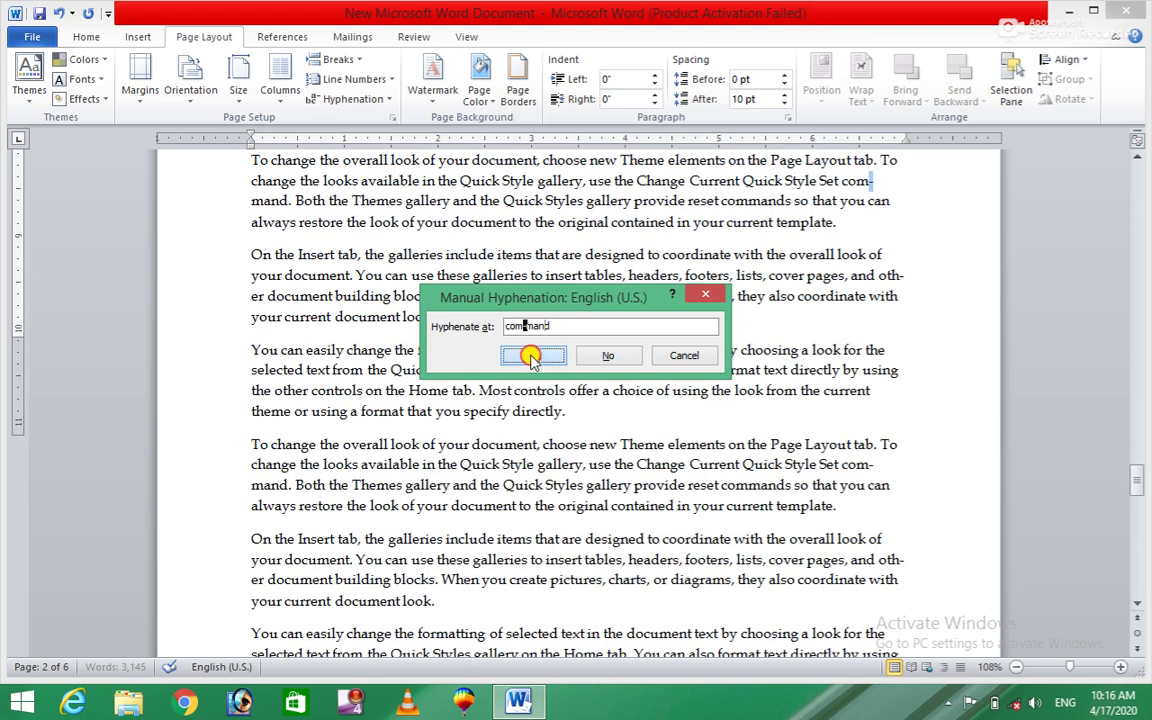
click(600, 356)
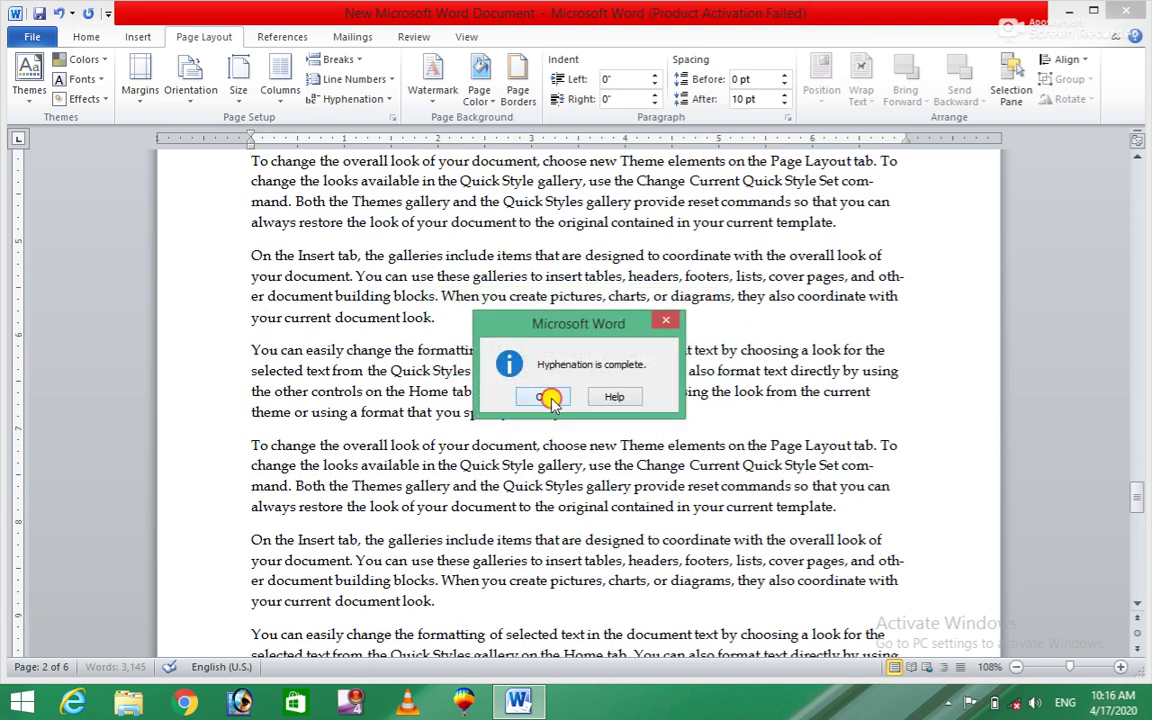
key(Return)
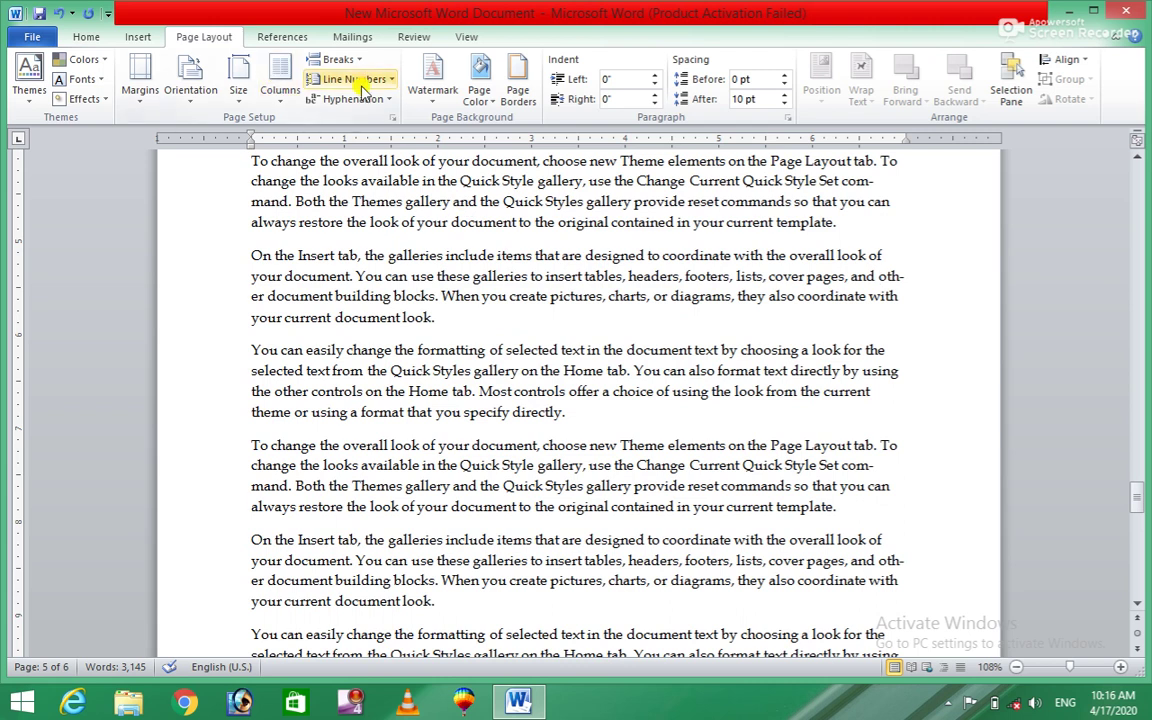
click(352, 99)
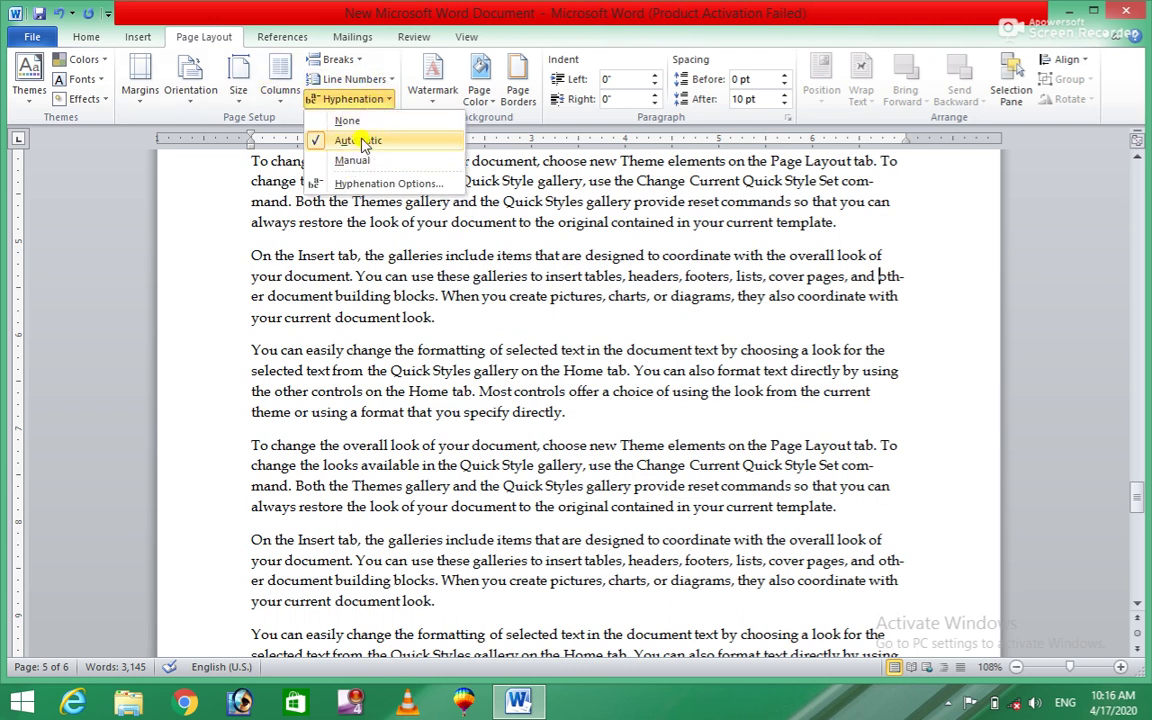
click(409, 185)
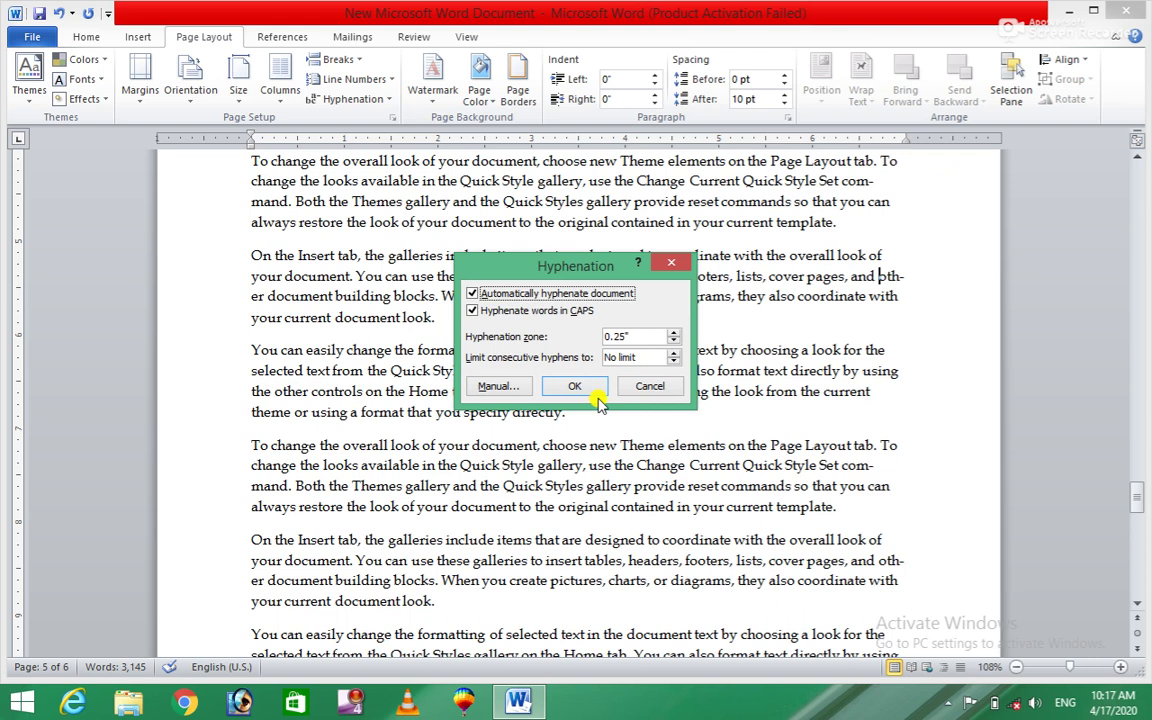
click(659, 387)
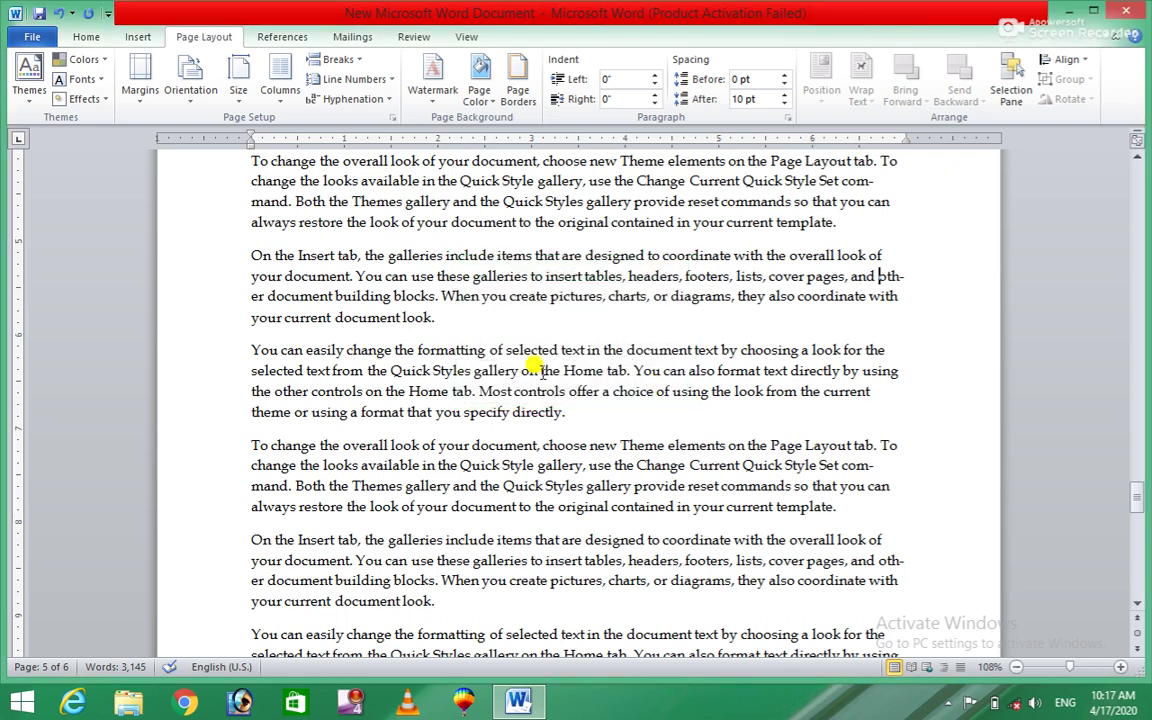